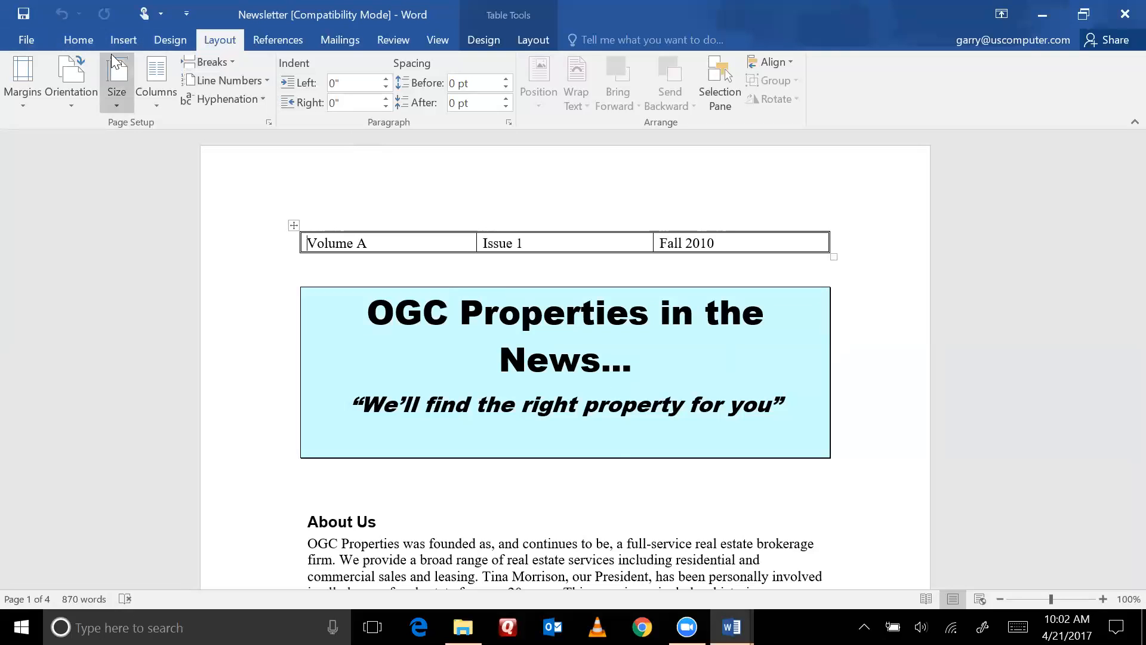
- Display the formatting marks and insert continuous section breaks directly above and below the title banner
left_click(77, 40)
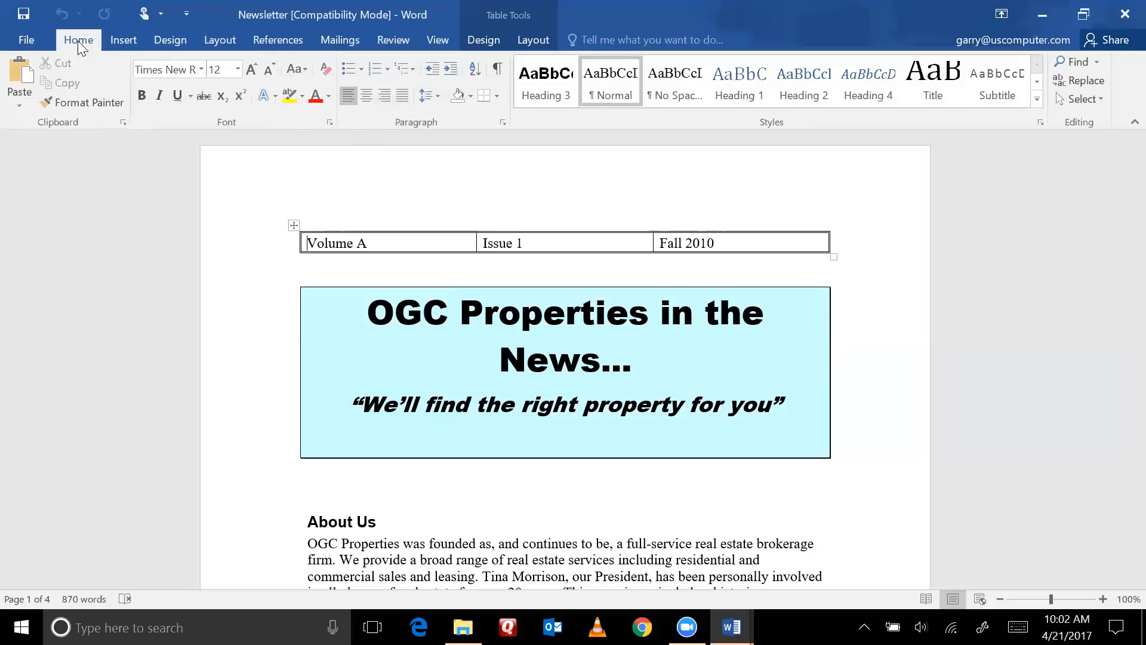
left_click(499, 70)
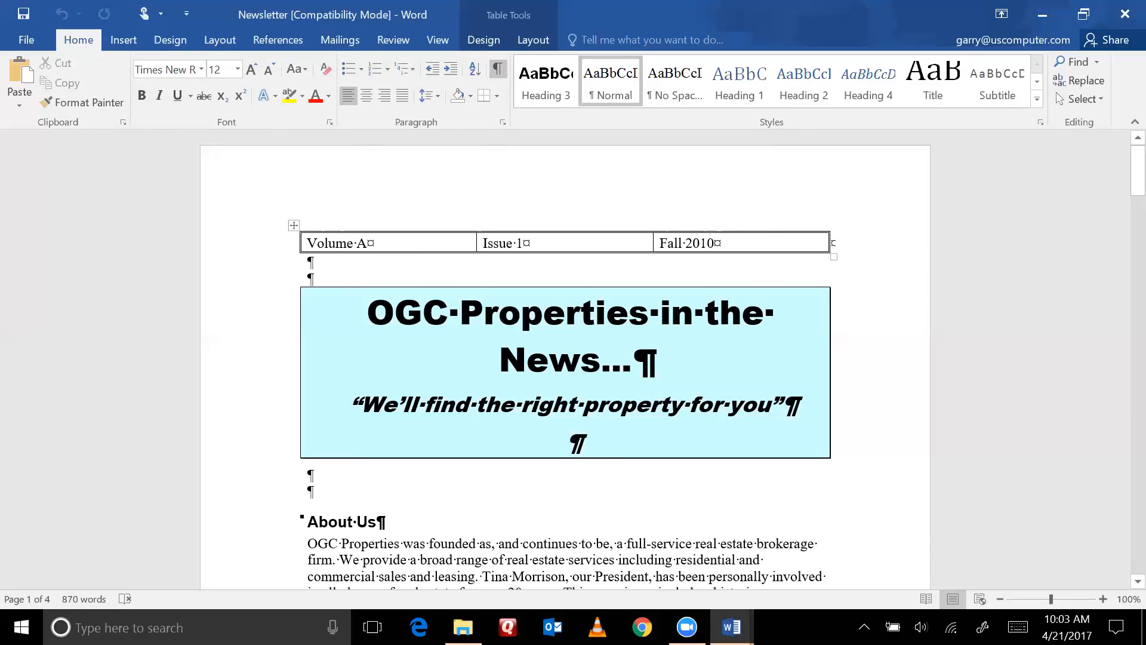
left_click(310, 278)
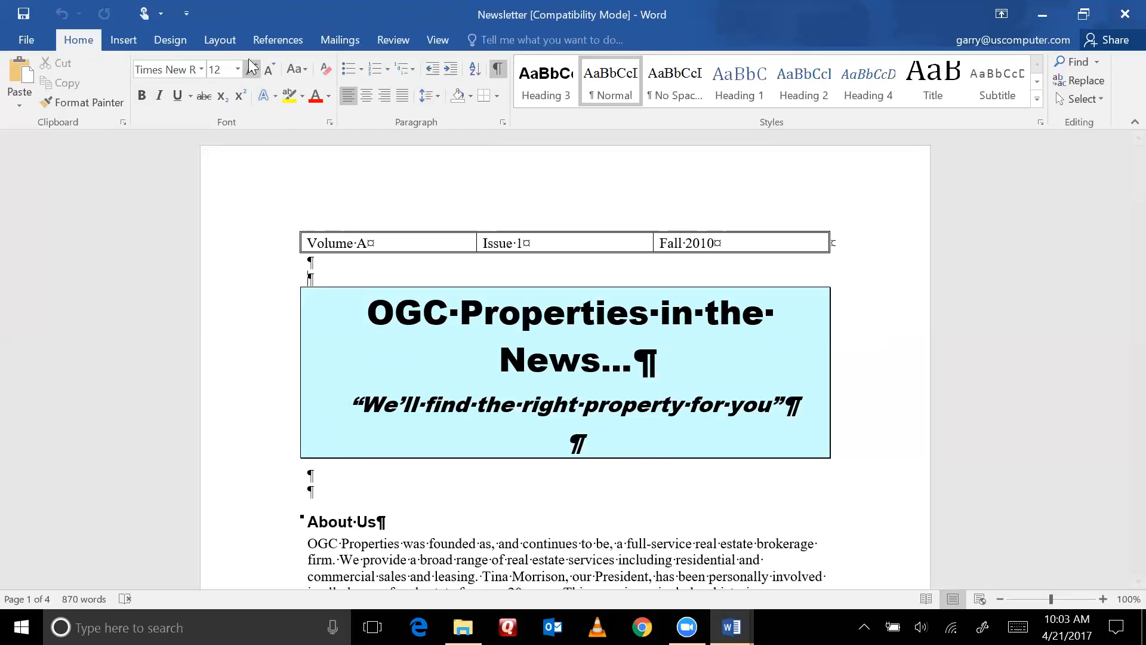
left_click(230, 40)
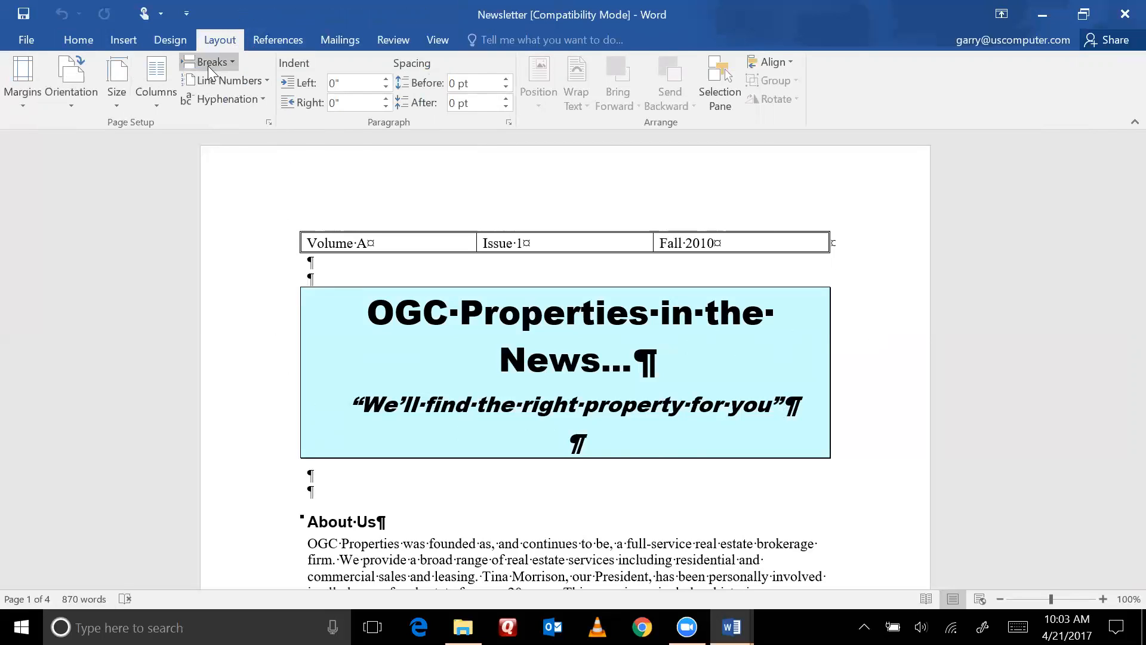
left_click(227, 62)
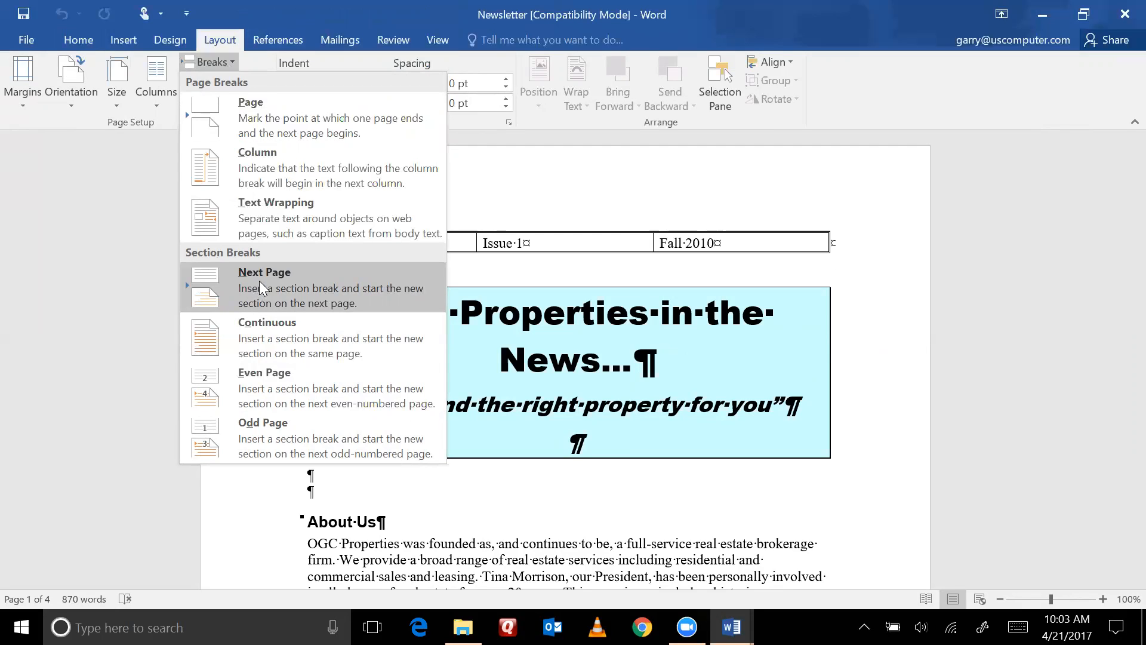
left_click(268, 328)
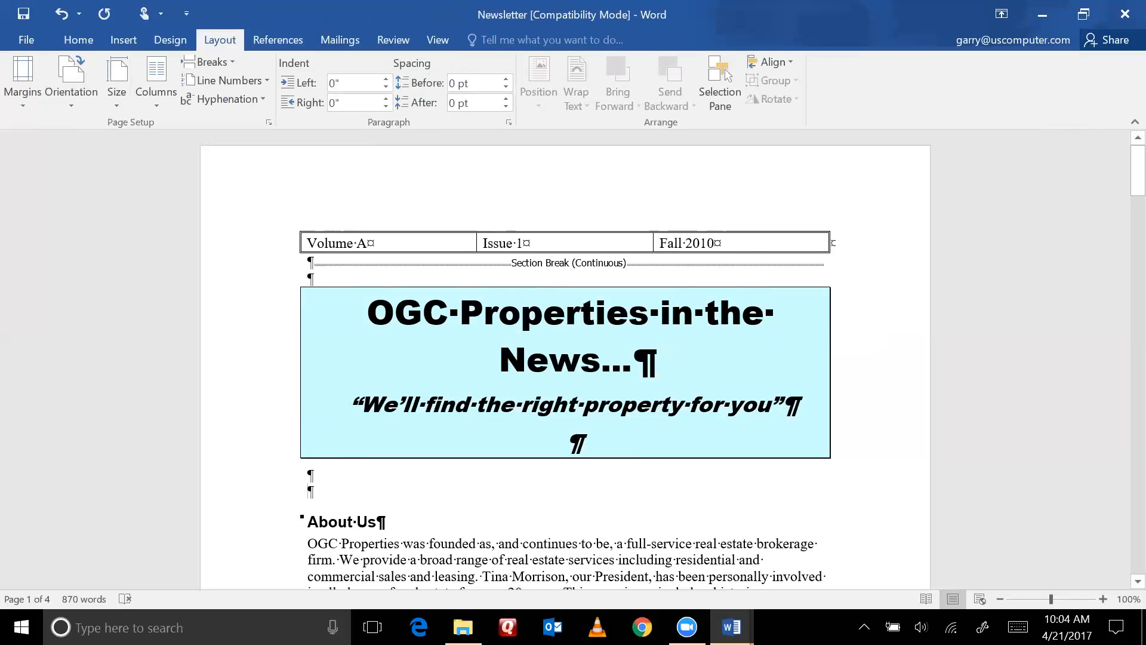
left_click(227, 61)
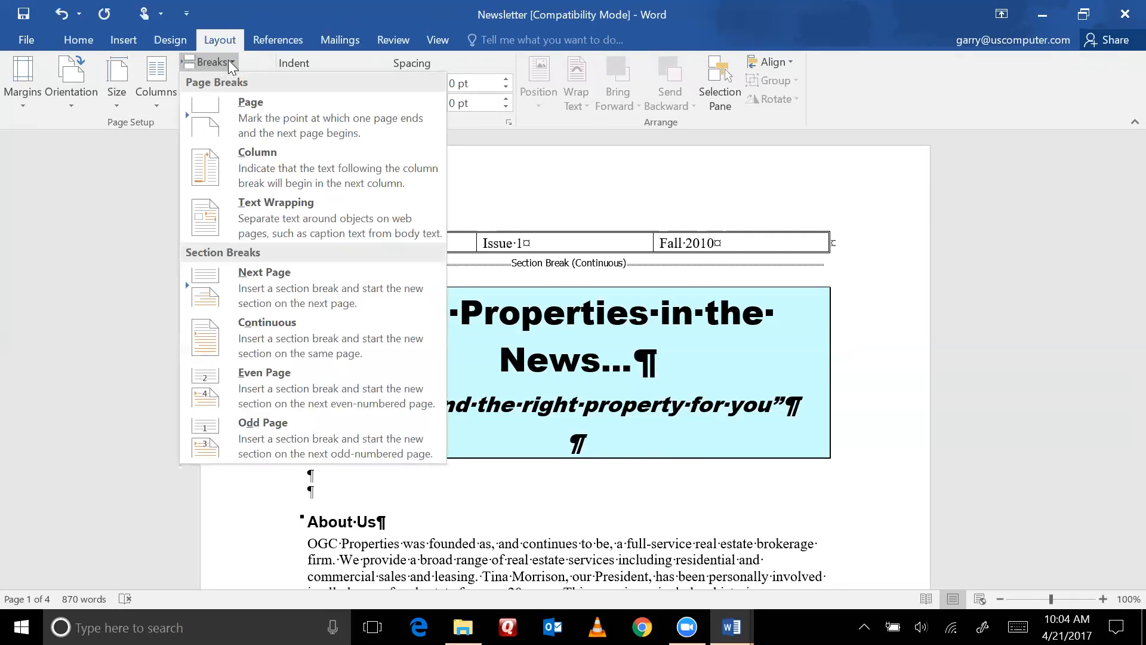
left_click(279, 337)
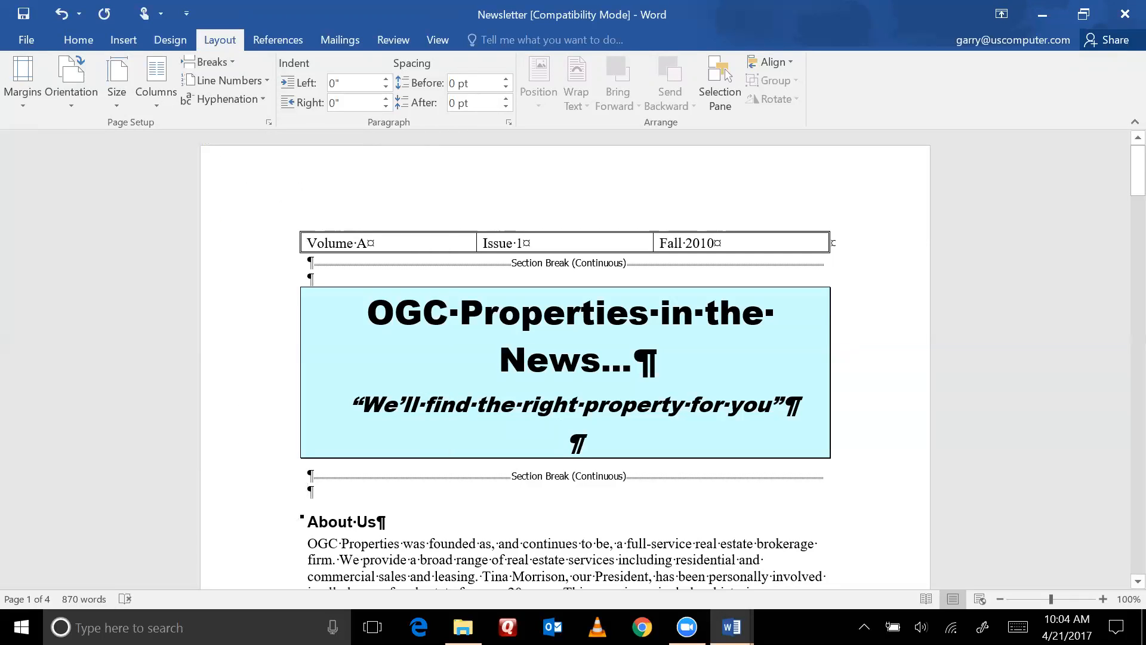
- Add the section number to the status bar and check it for the banner, the volume table and the About Us text
left_click(421, 312)
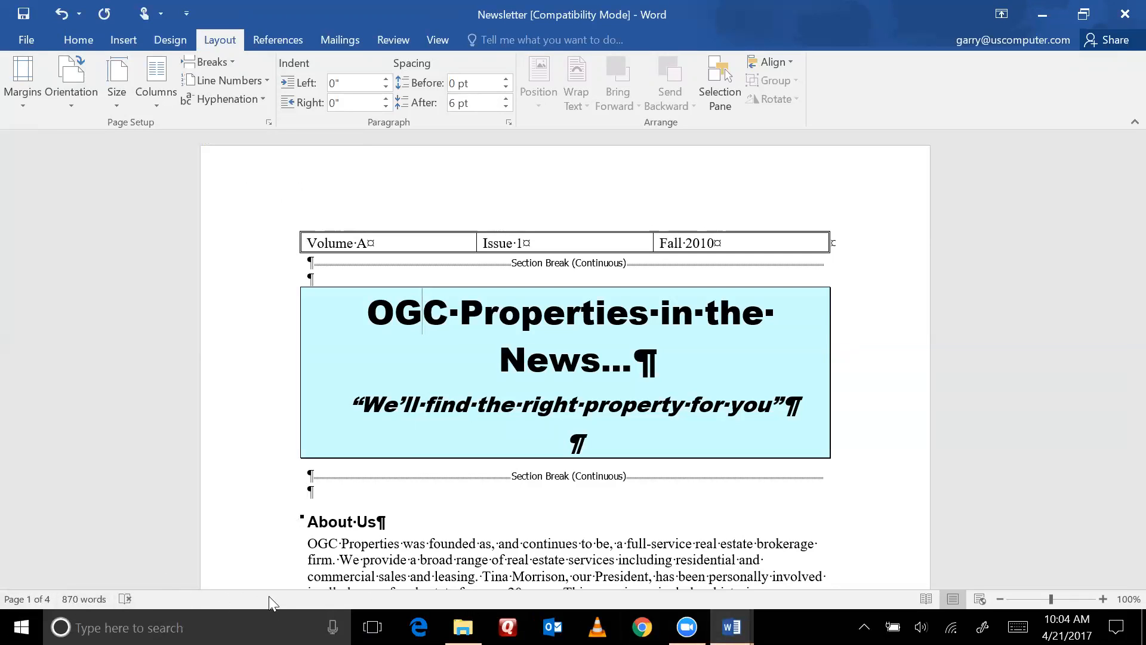
right_click(212, 598)
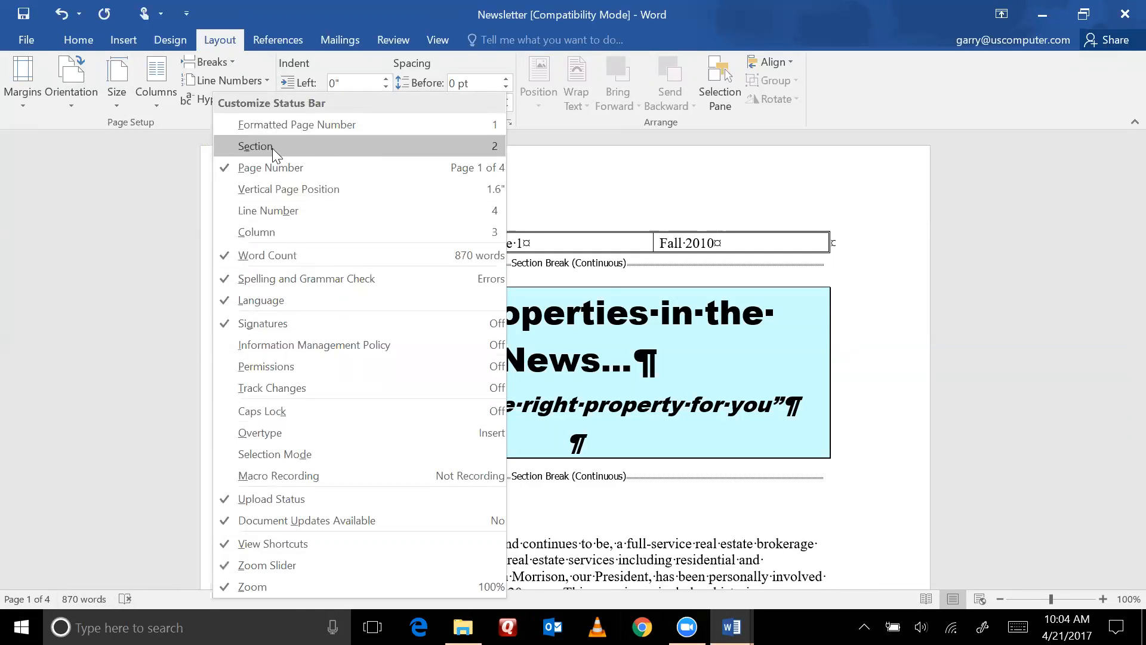
left_click(256, 146)
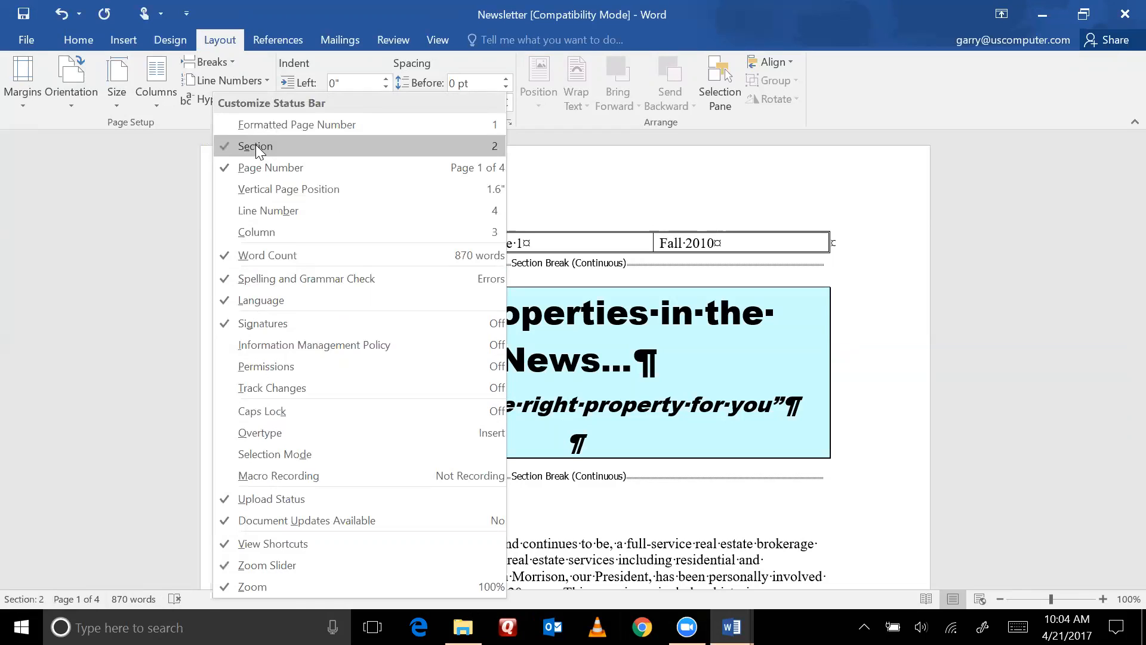
key("Escape")
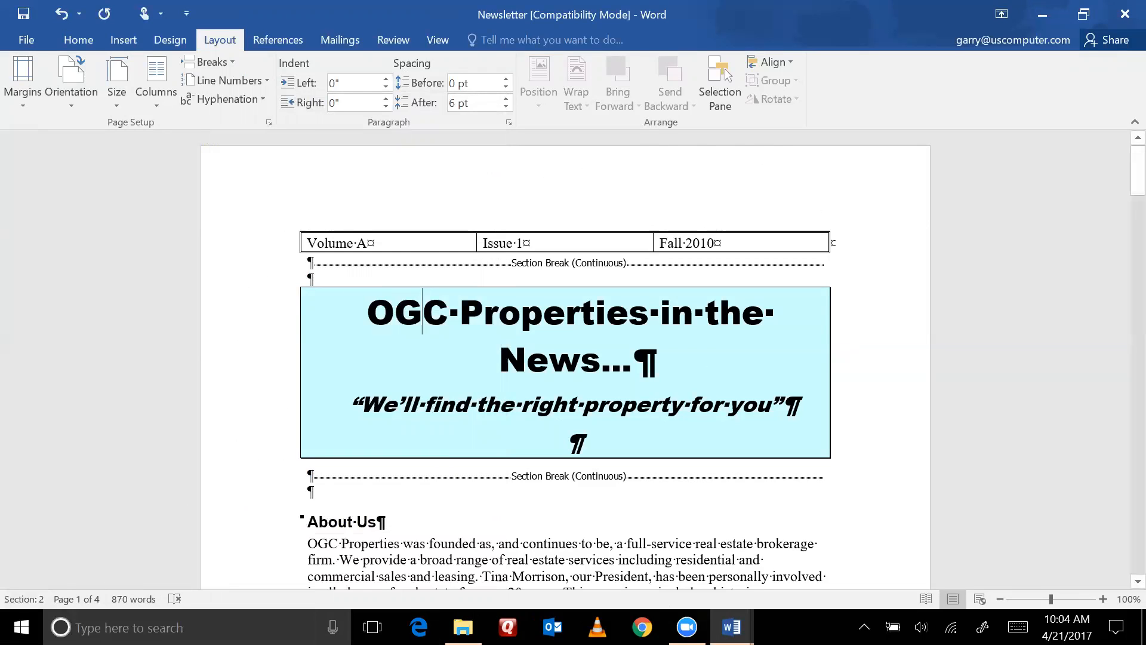
left_click(404, 237)
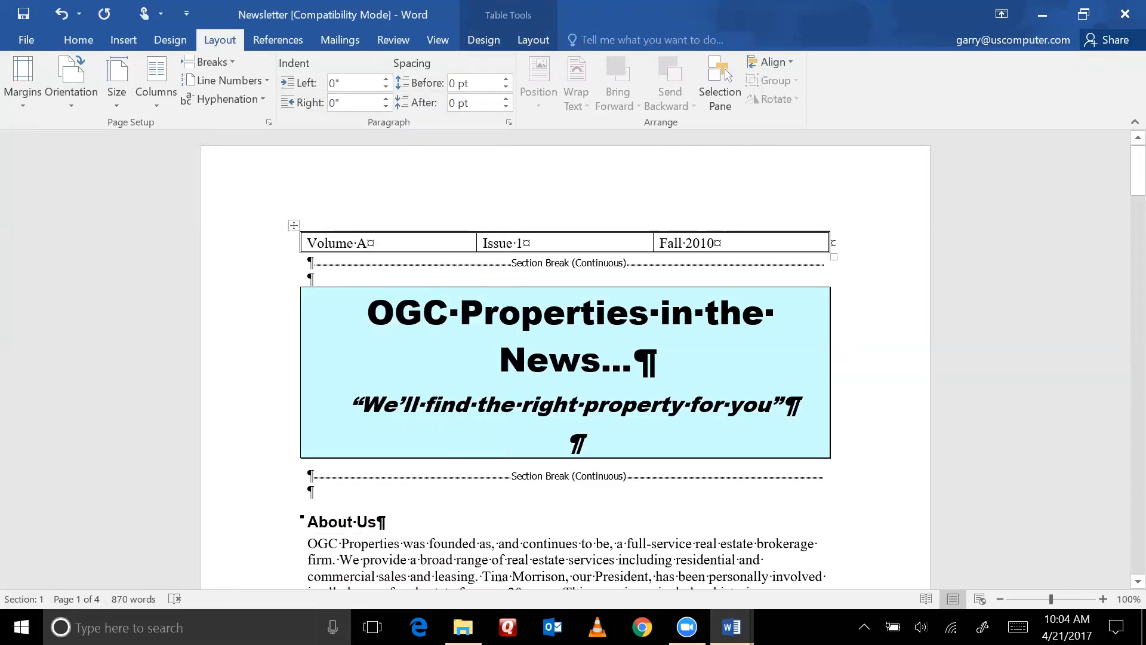
left_click(440, 543)
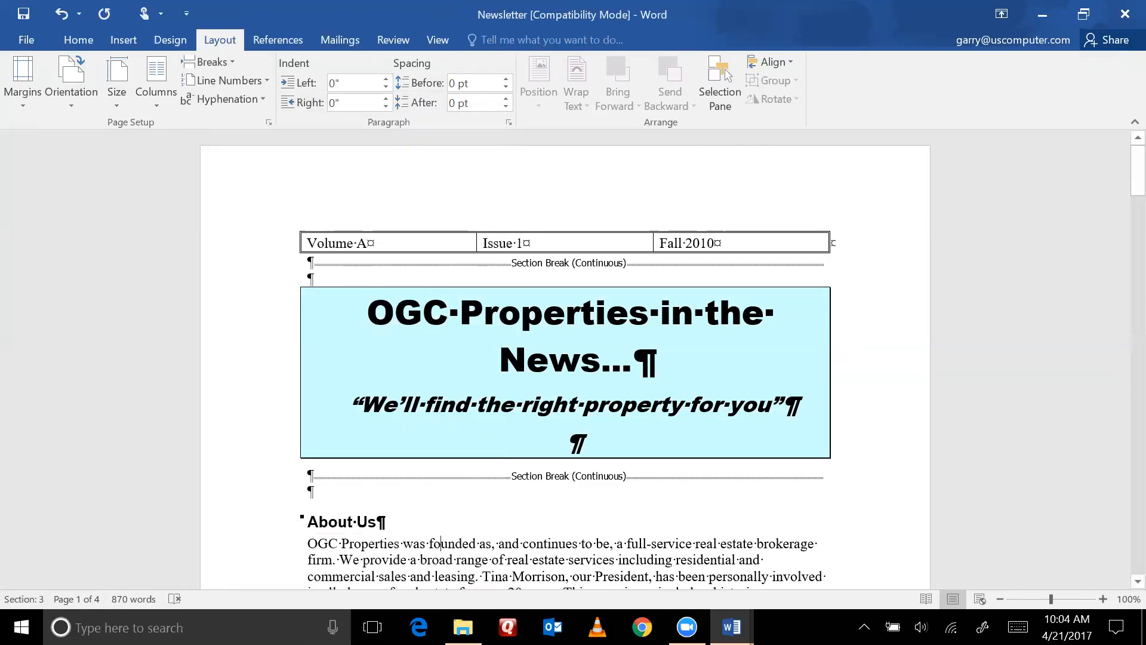
- Reduce the left and right page margins for the title banner's section only
left_click(394, 313)
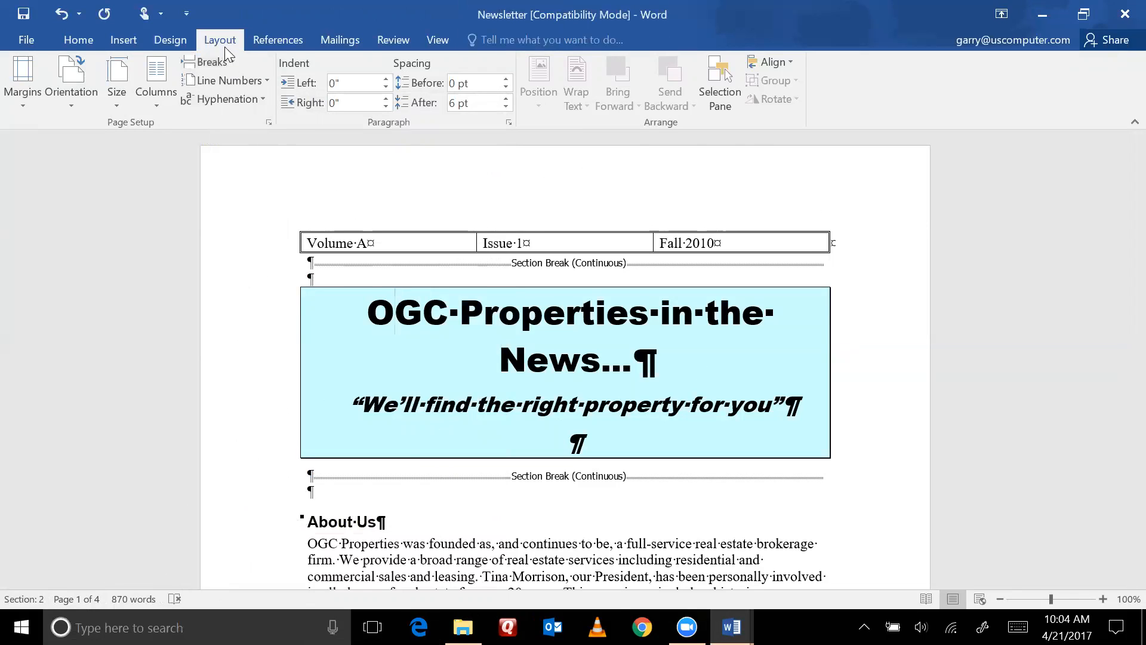
left_click(24, 105)
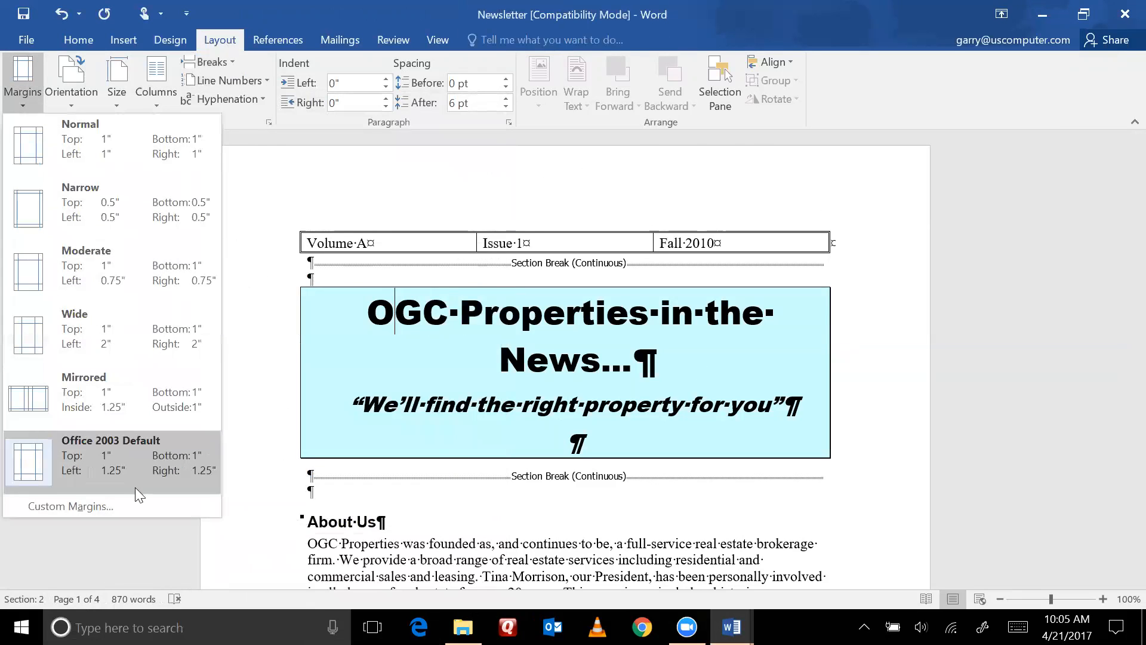
left_click(130, 502)
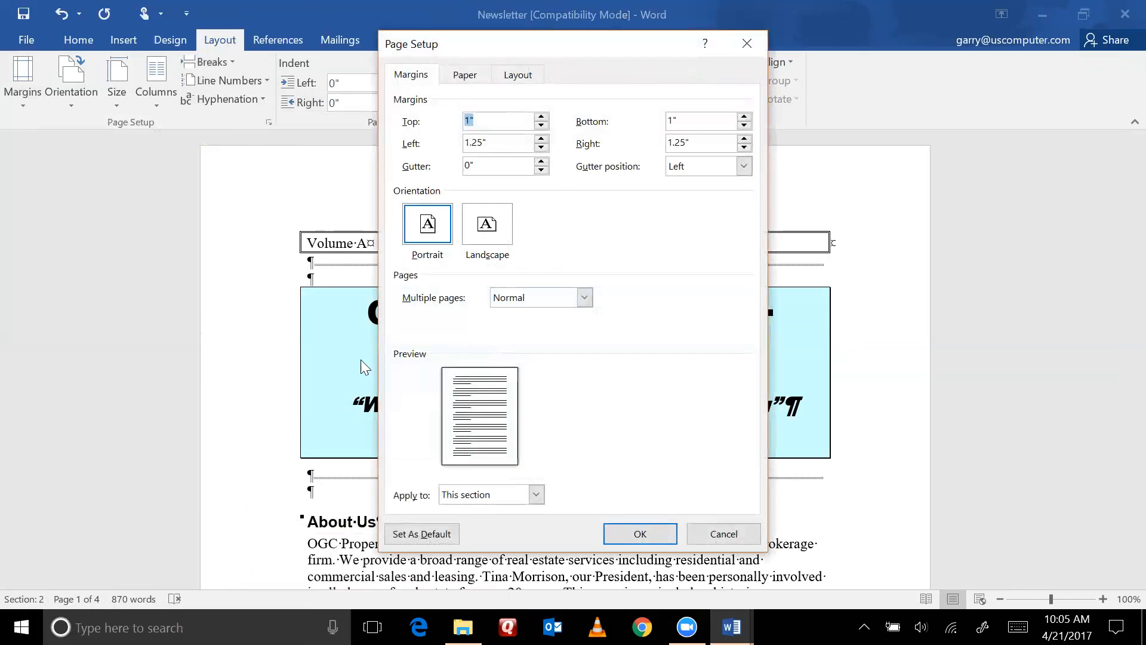
left_click(488, 143)
key("BackSpace")
key("BackSpace")
key("BackSpace")
key("BackSpace")
key("BackSpace")
key("BackSpace")
key("BackSpace")
left_click(639, 533)
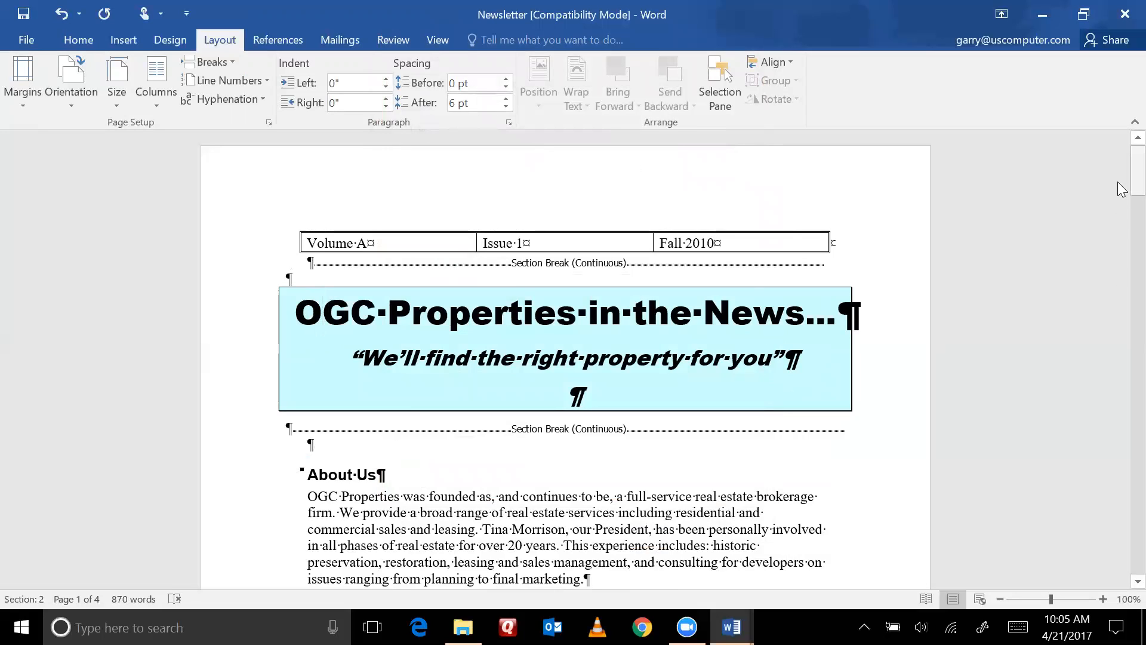
- Format the body text from the About Us heading to the end of the document in two columns
mouse_move(1131, 175)
left_mouse_down()
mouse_move(1119, 201)
mouse_move(1126, 177)
left_mouse_up()
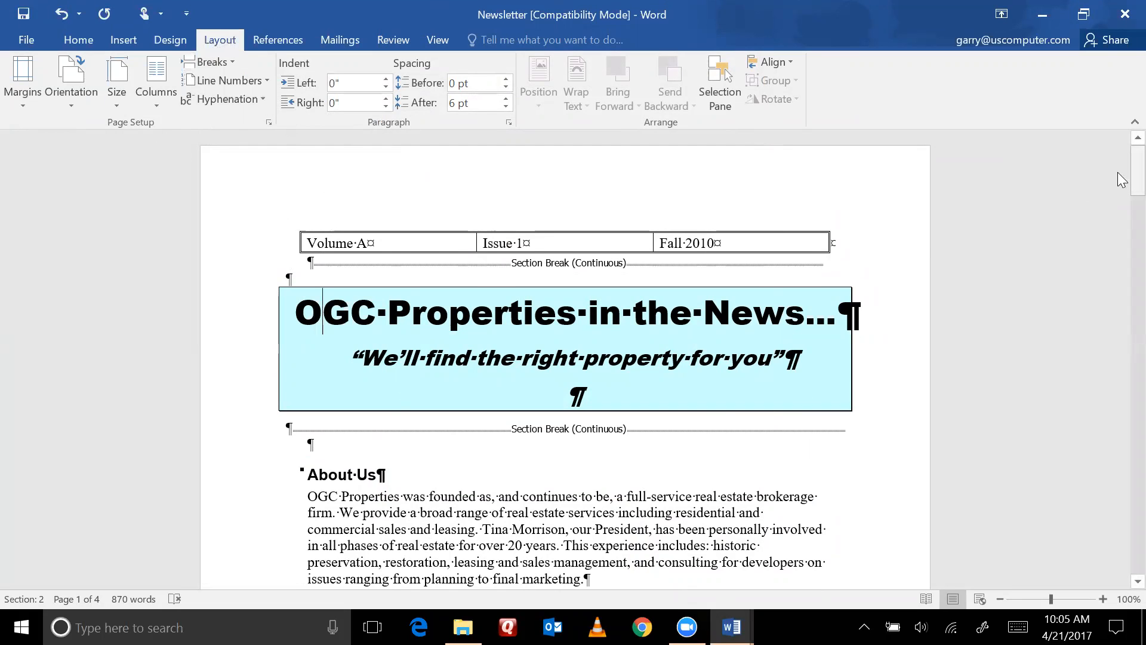
left_click_drag(1138, 176, 1138, 197)
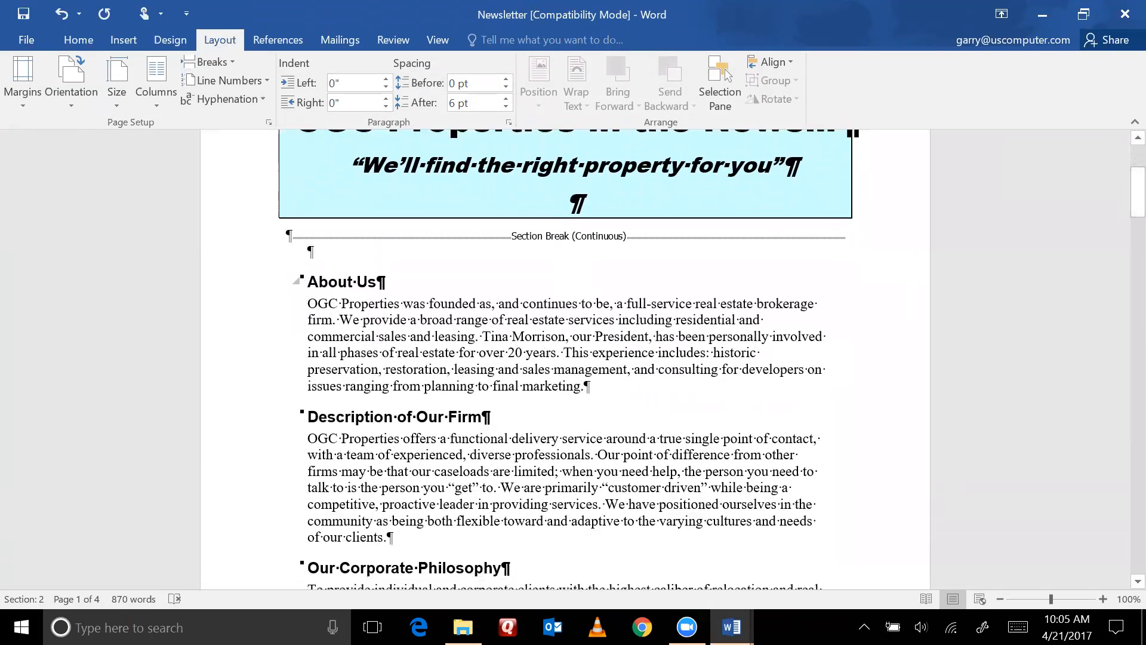
left_click_drag(308, 282, 680, 366)
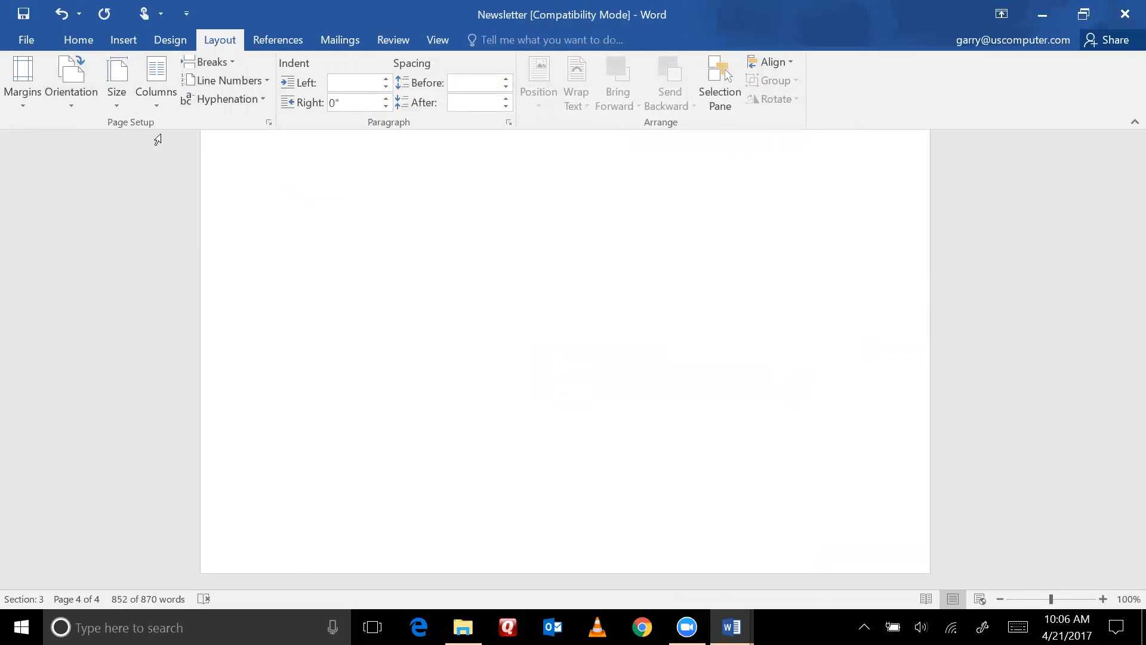
left_click(155, 104)
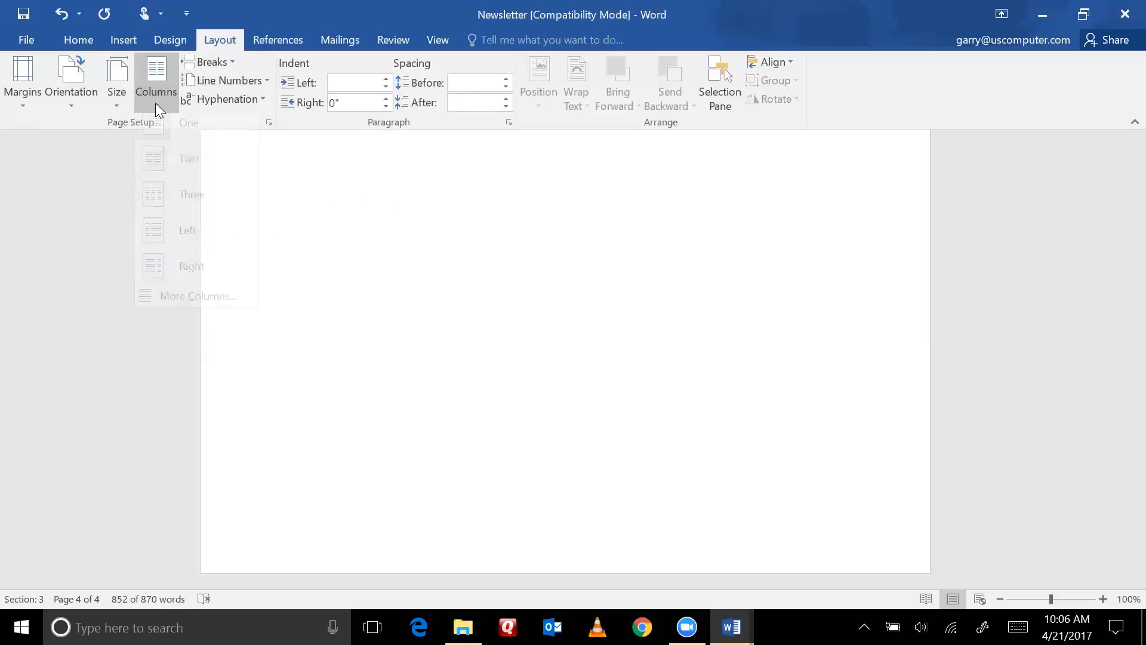
left_click(164, 169)
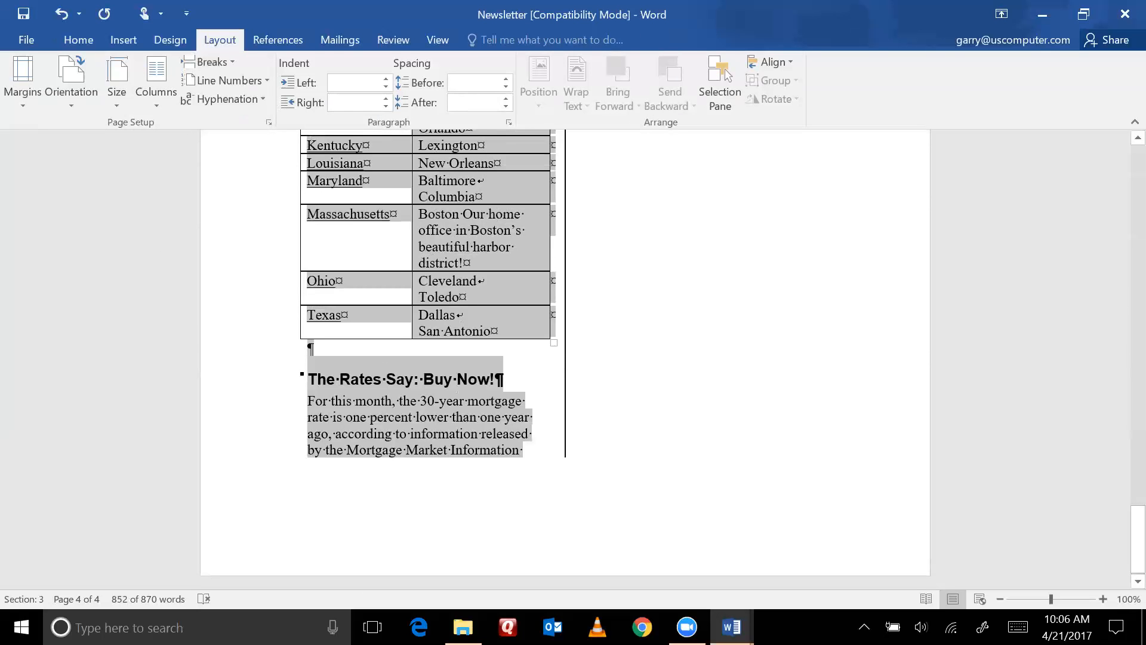
- Examine the detailed column settings of the body text, including width, spacing and the line between columns
left_click_drag(1121, 544, 1086, 211)
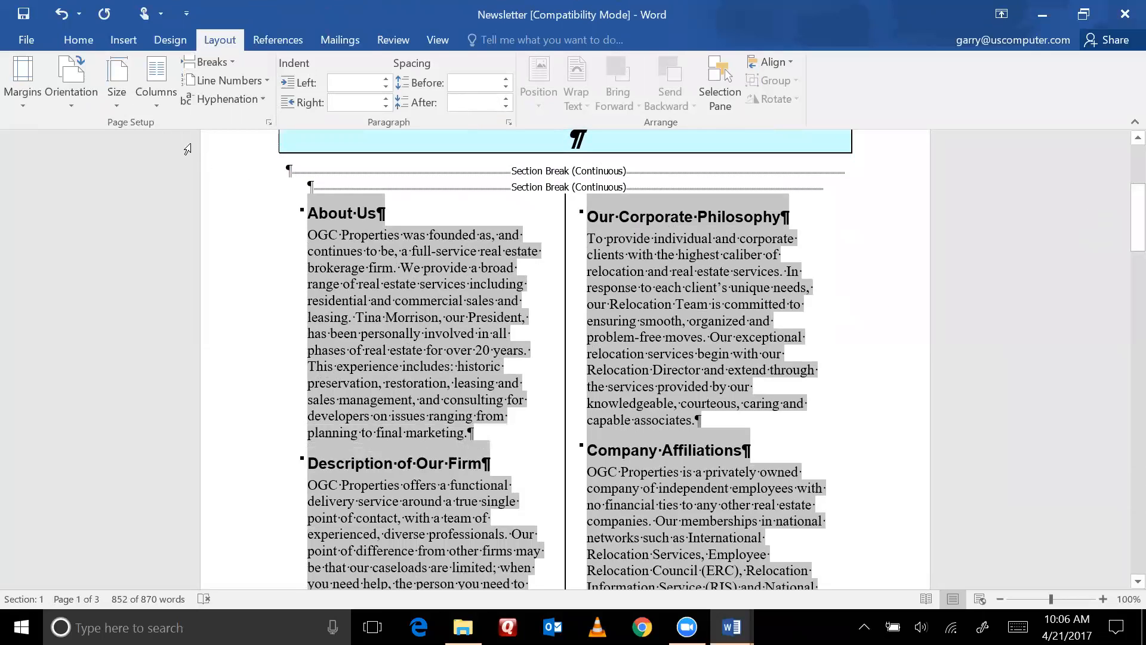
left_click(155, 100)
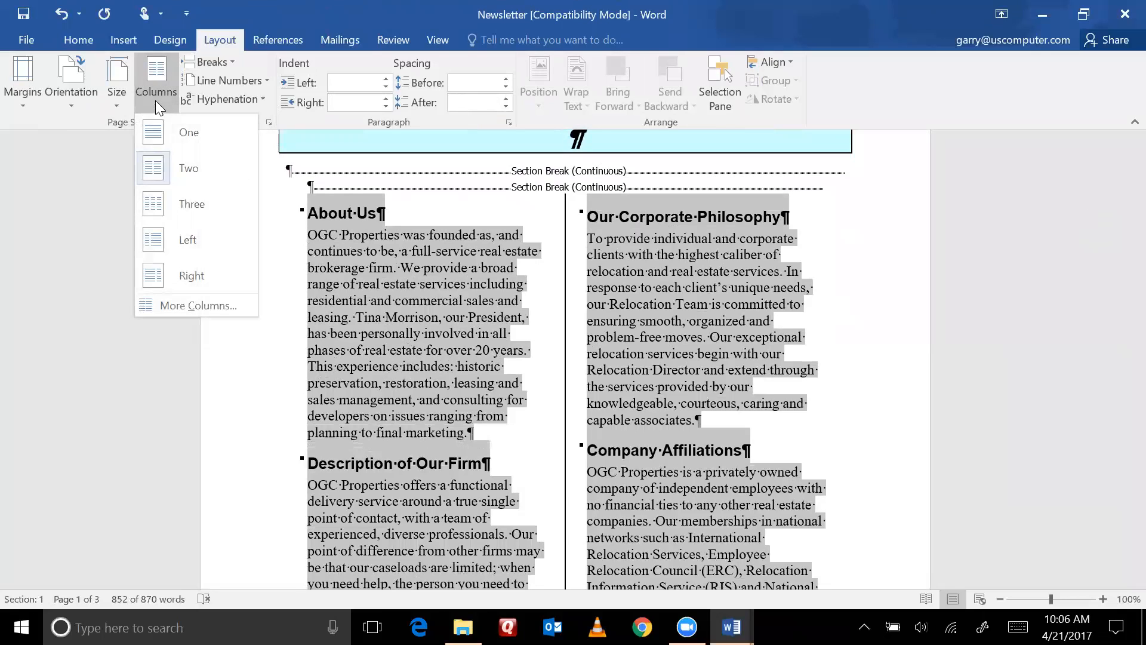
left_click(172, 301)
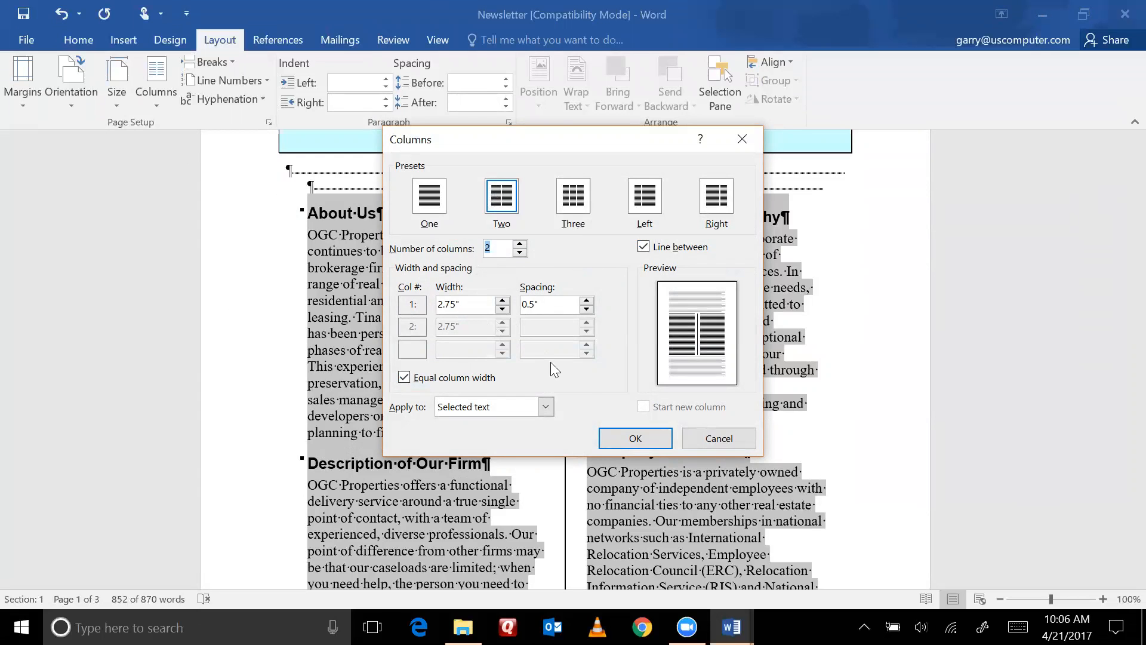
left_click(724, 438)
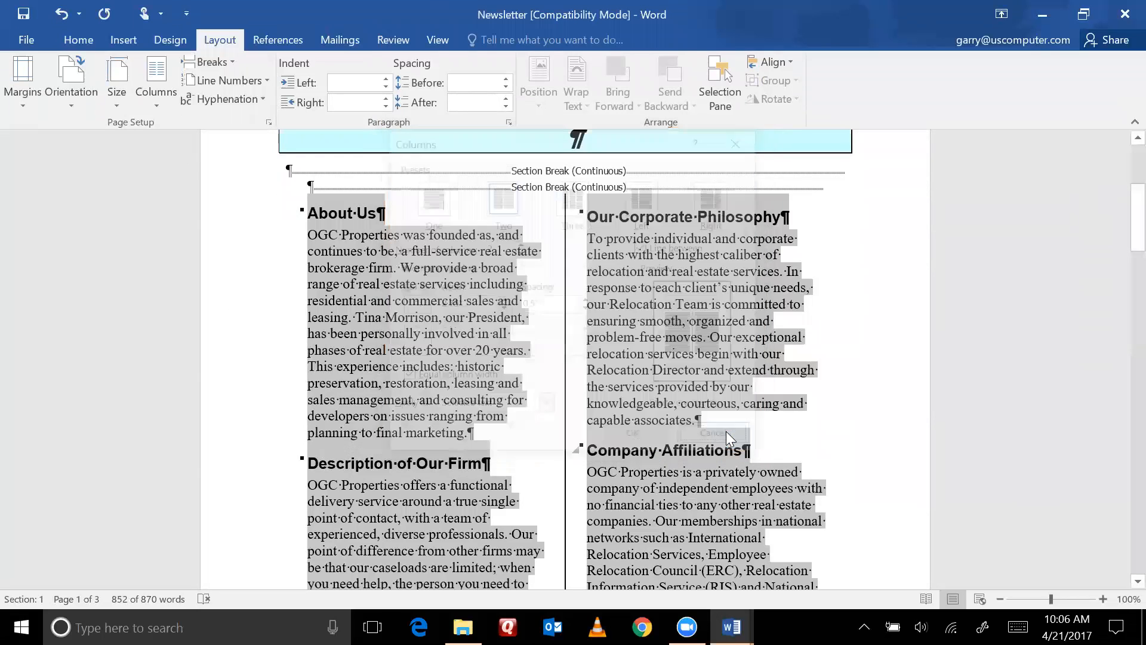
left_click(705, 295)
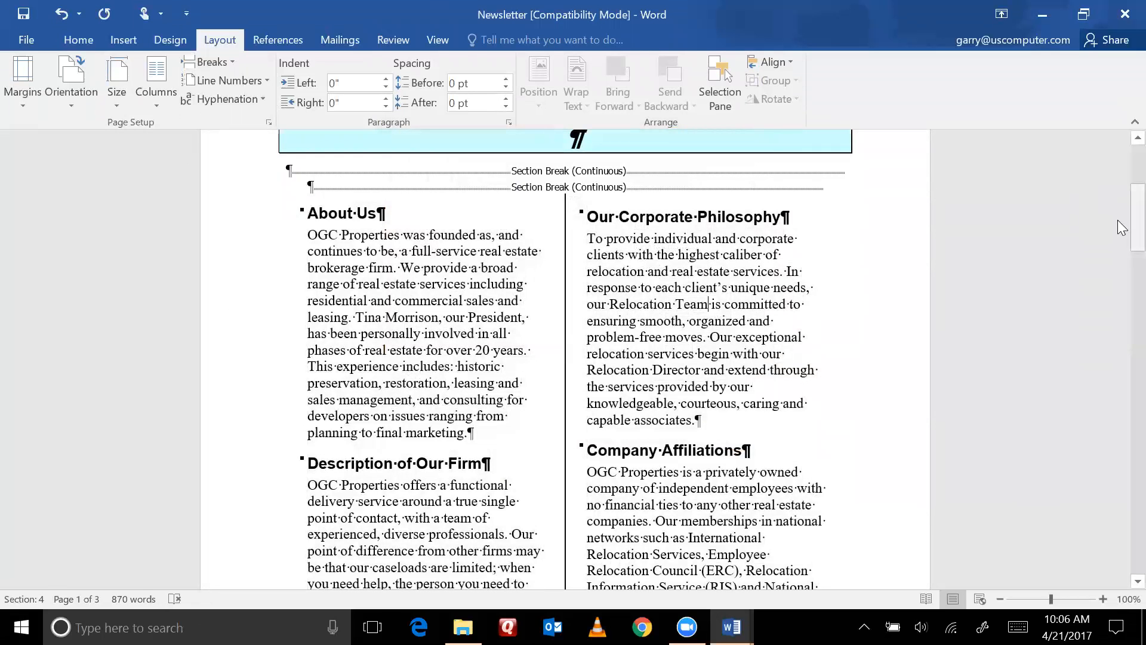
- Insert a column break before the heading "Here's What a Realtor Does for You"
left_click_drag(1120, 226, 1117, 408)
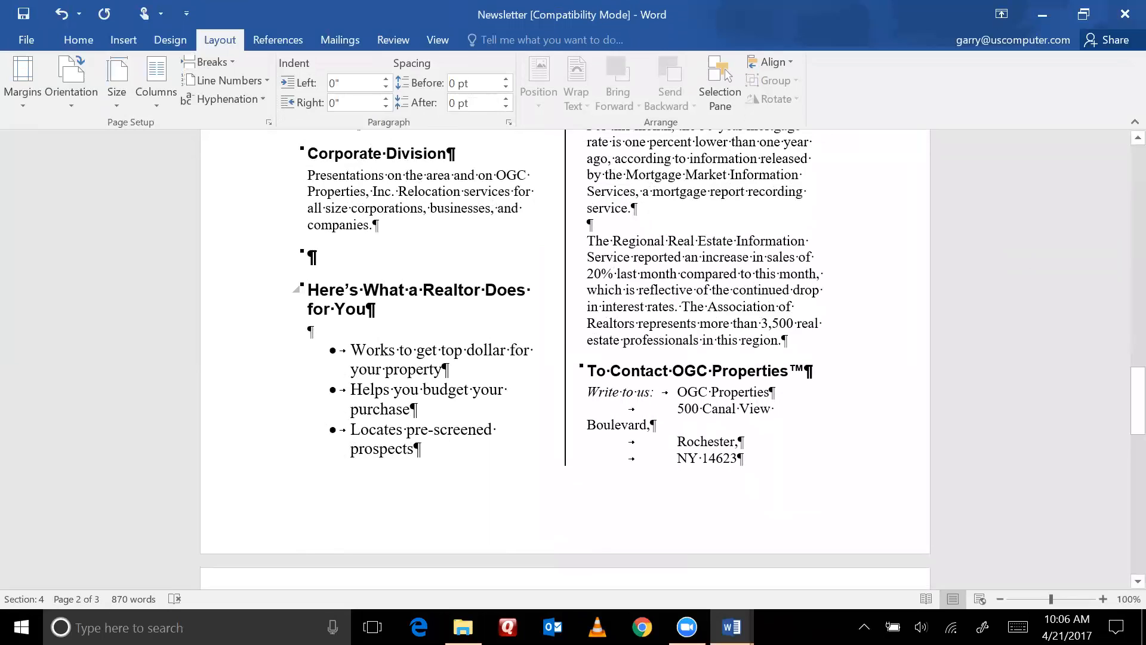
mouse_move(1118, 448)
left_mouse_down()
mouse_move(1119, 334)
mouse_move(1122, 431)
left_mouse_up()
left_click(308, 283)
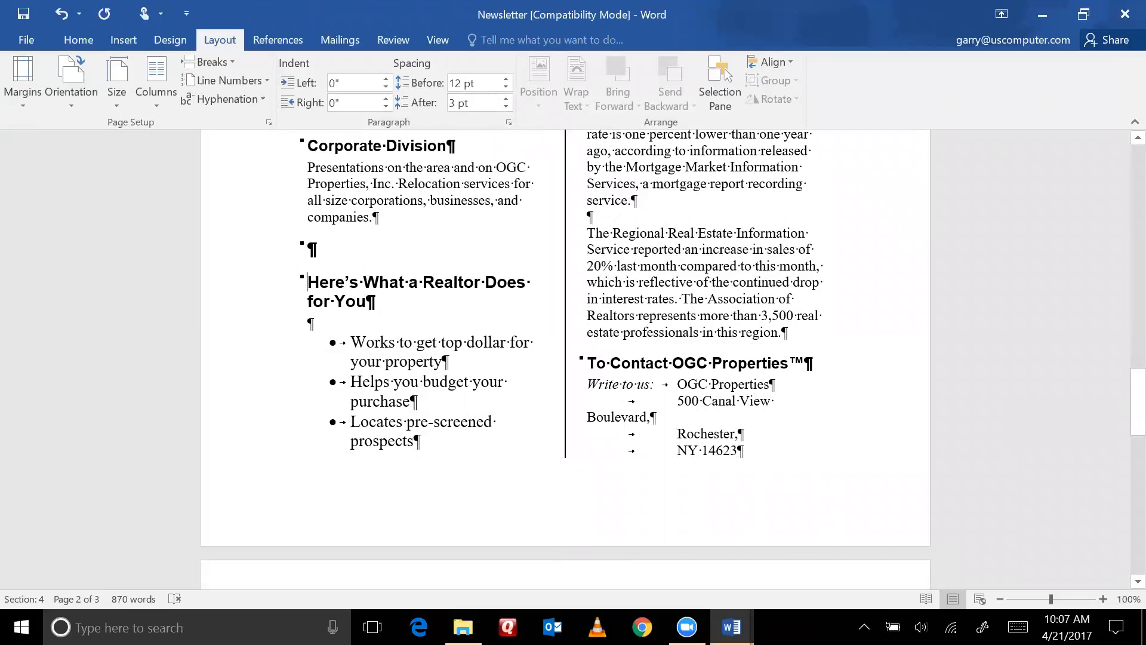
left_click(228, 62)
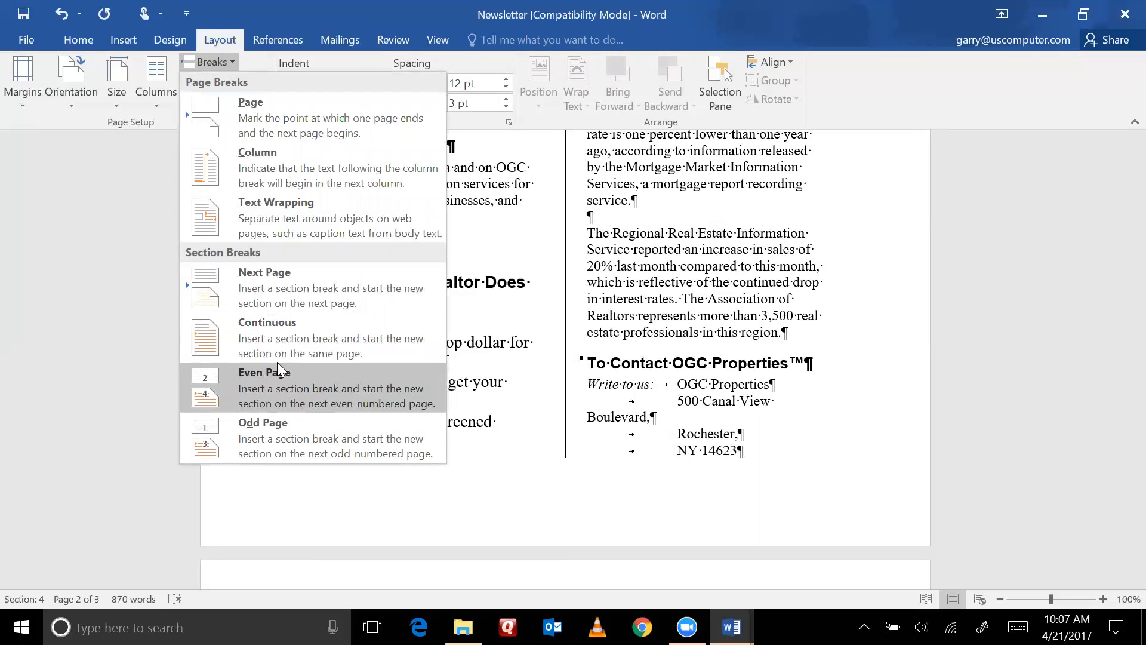
left_click(254, 164)
- Insert a column break before the "Locations to Serve You" heading on page 3
left_click_drag(1117, 310, 1118, 372)
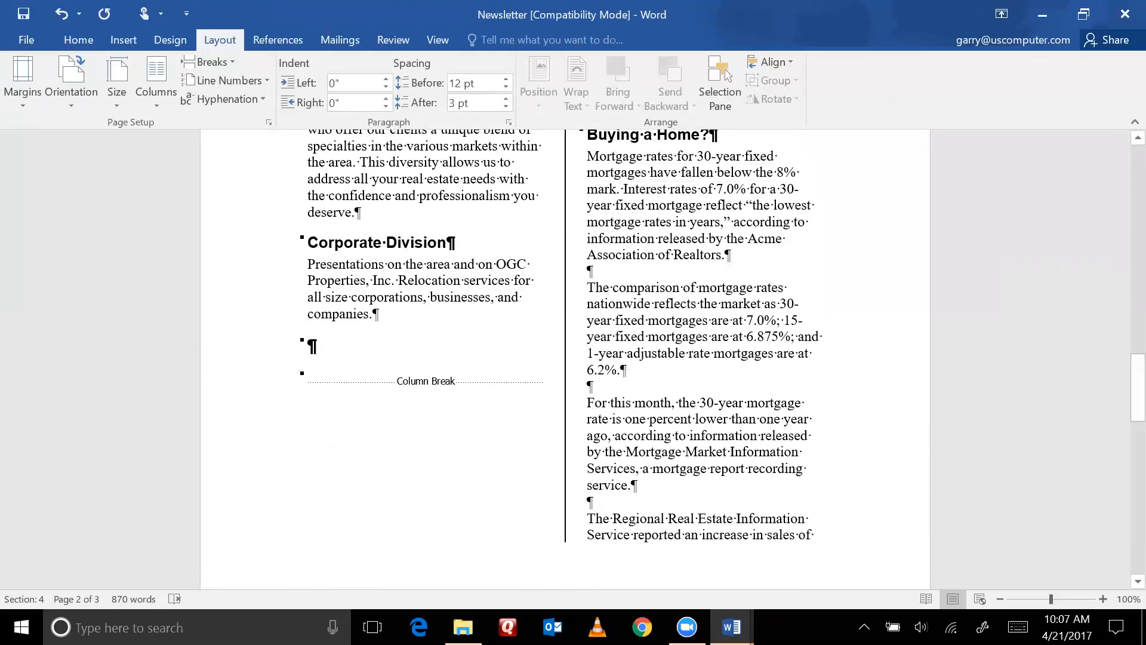
left_click_drag(1118, 353, 1117, 528)
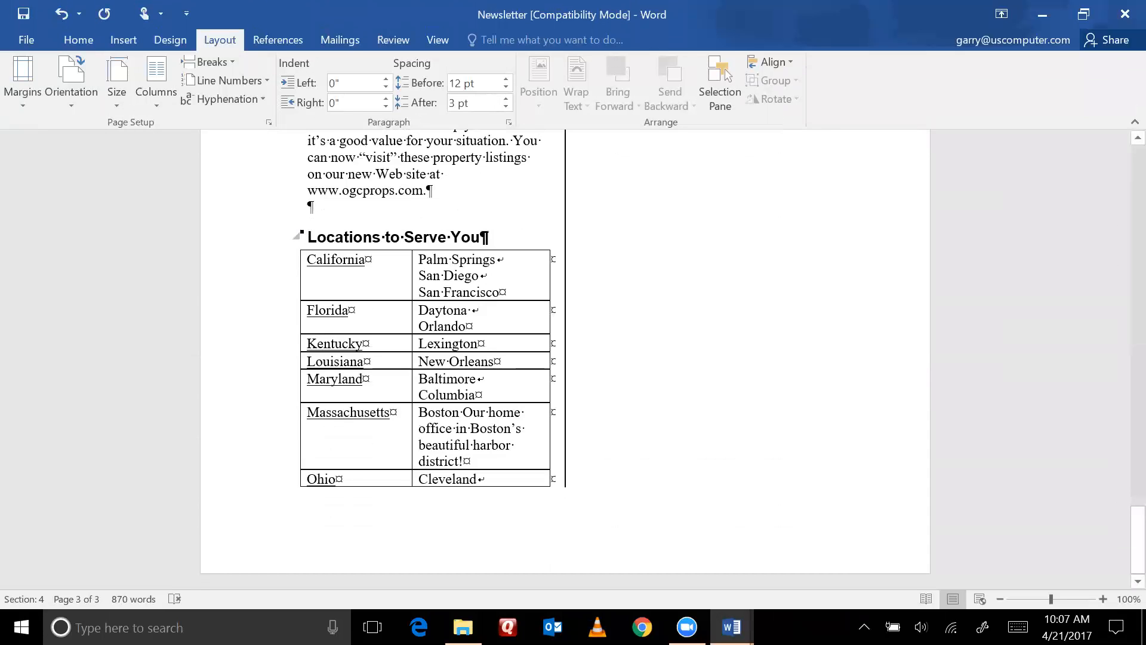
left_click(222, 65)
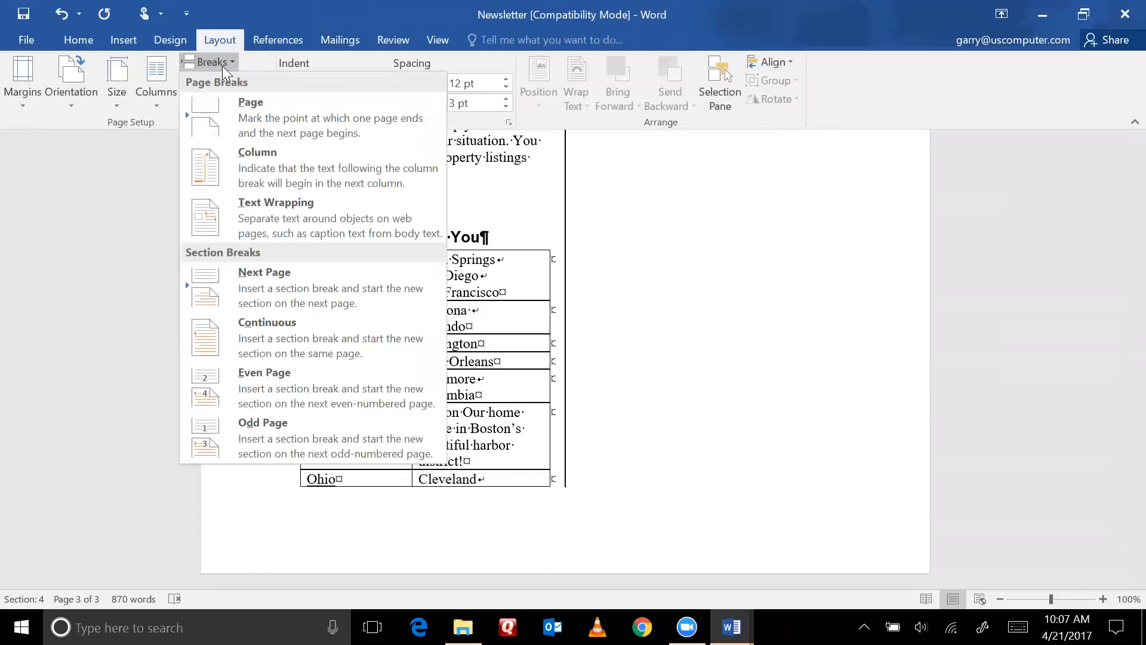
left_click(258, 156)
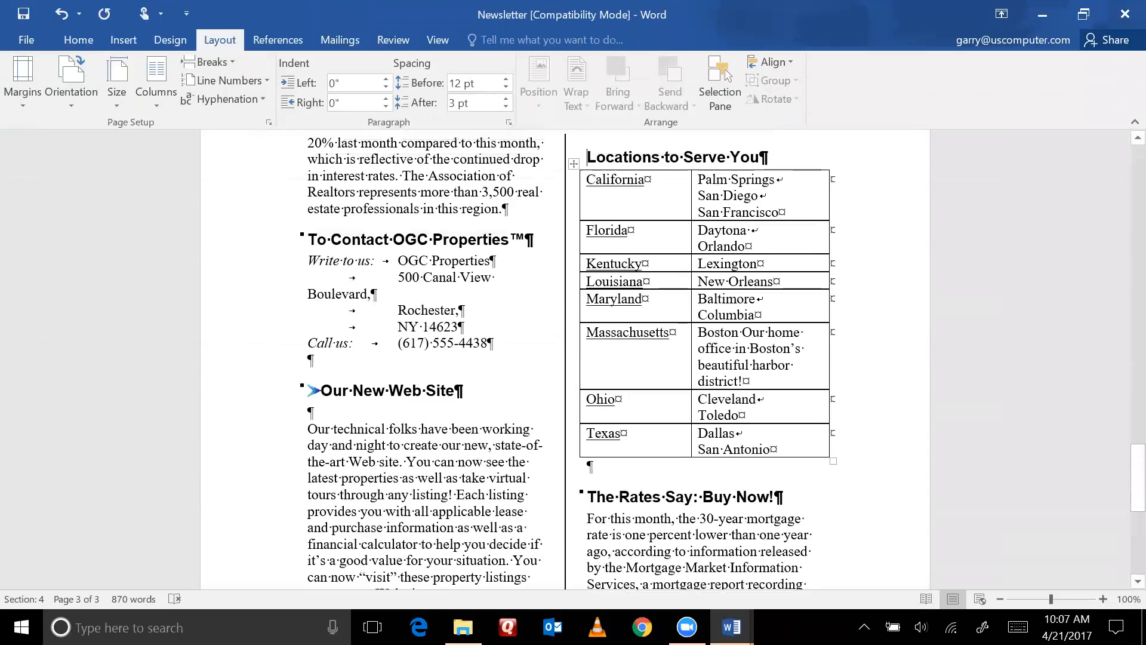
- Try to delete the continuous section break directly below the newsletter's title banner, and undo the deletion
left_click_drag(1117, 466, 1098, 143)
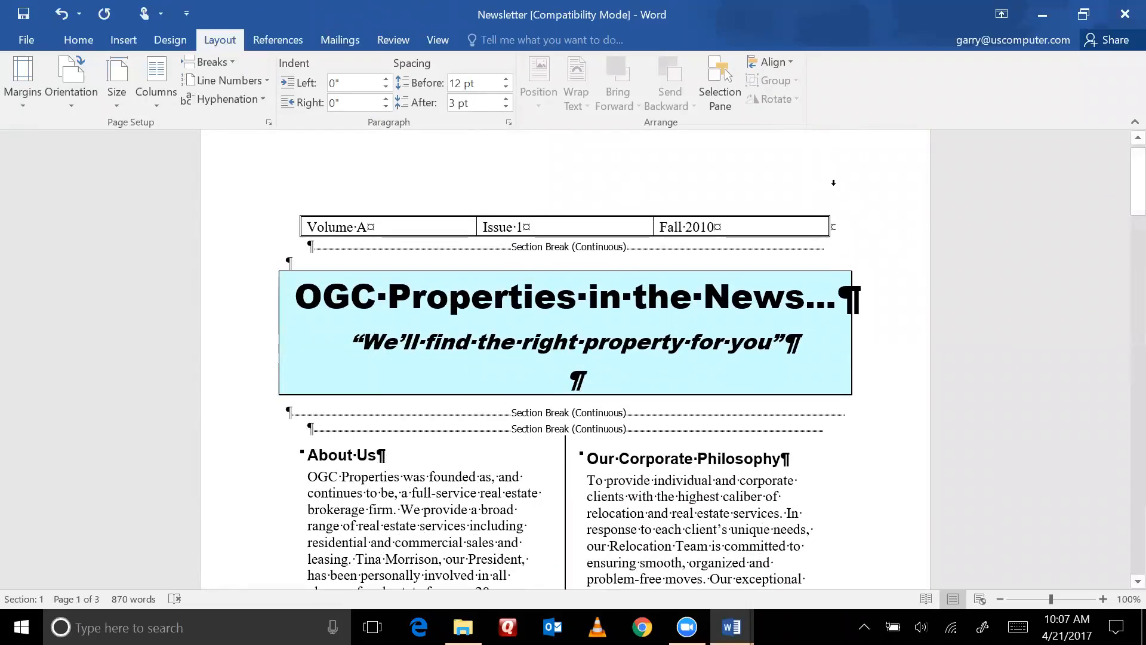
left_click(293, 412)
key("Delete")
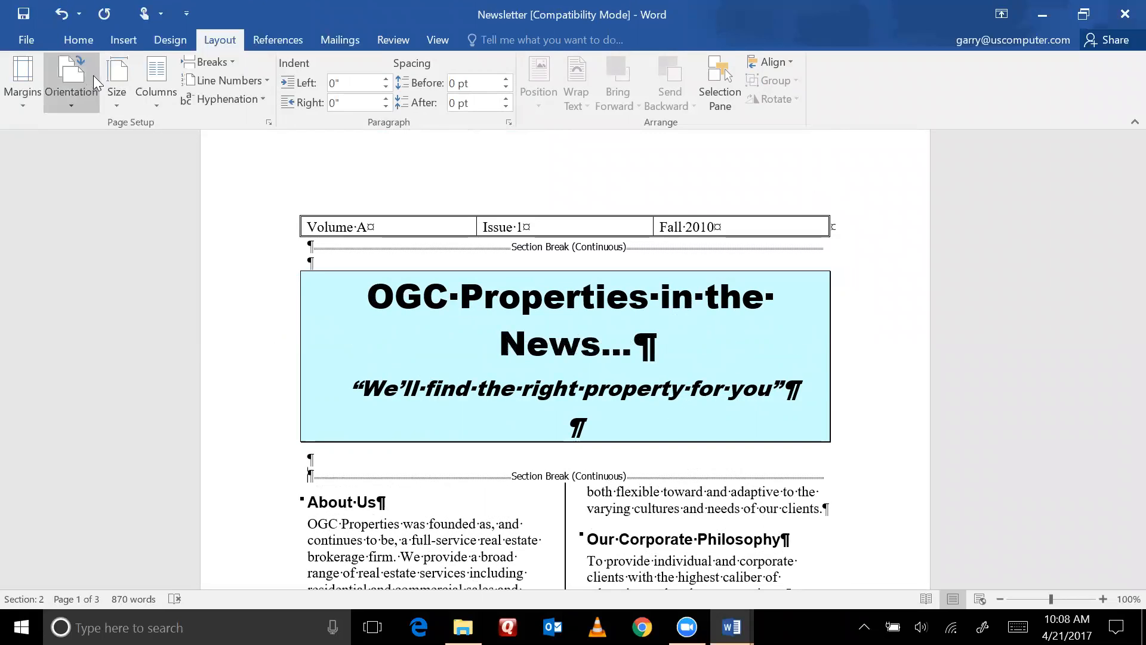
left_click(63, 15)
- Delete the redundant second section break above the About Us heading, along with the empty paragraph before that heading
left_click(314, 428)
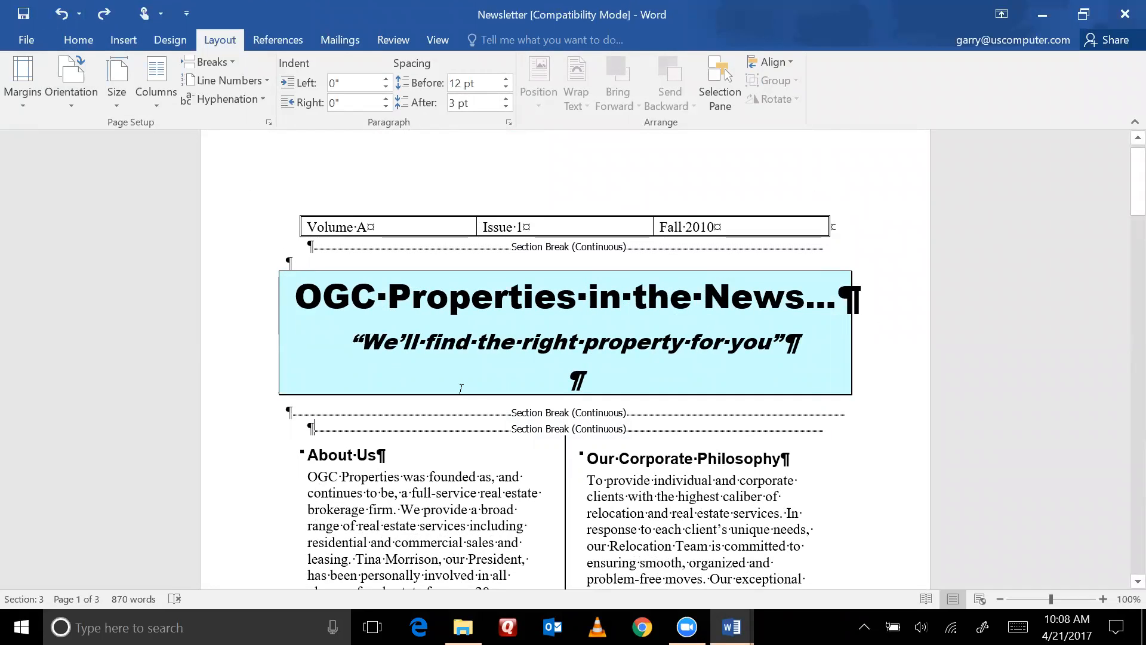
key("Delete")
left_click_drag(1137, 185, 1118, 213)
left_click(310, 234)
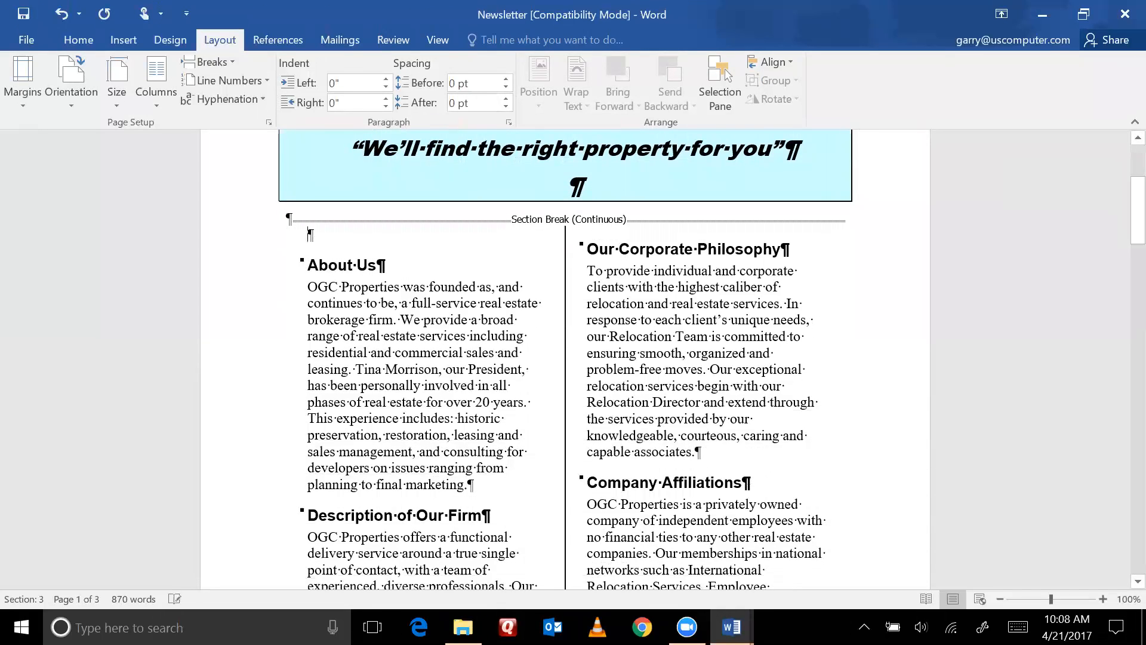
key("Delete")
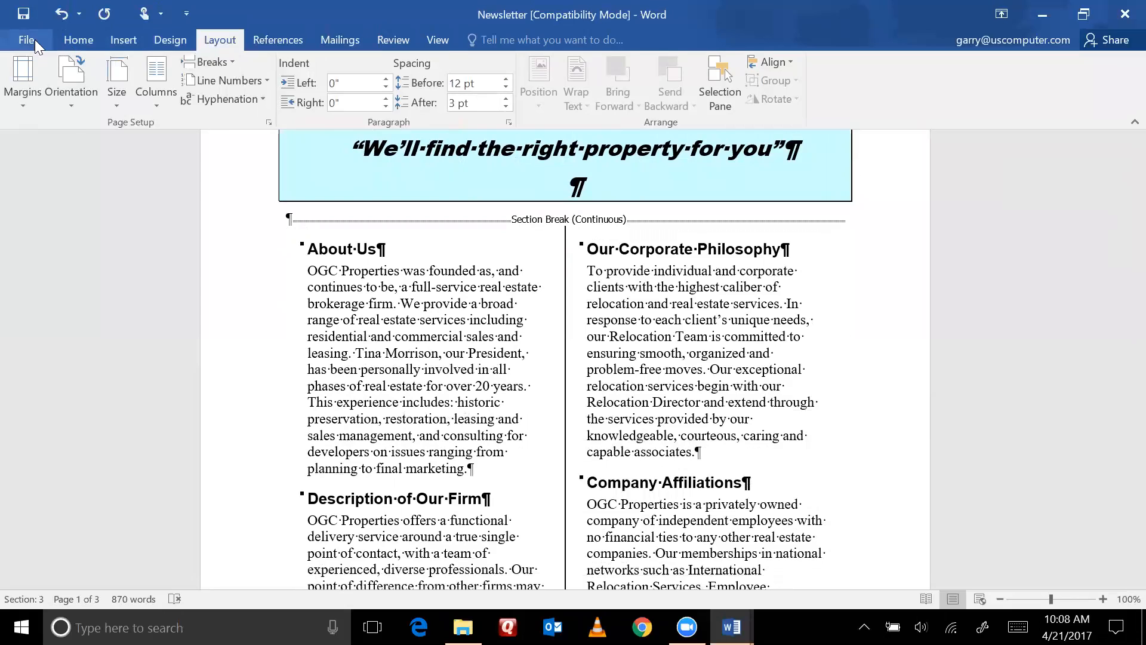
- Hide the formatting marks to review the newsletter's first page as it will print, and show them again
left_click(70, 43)
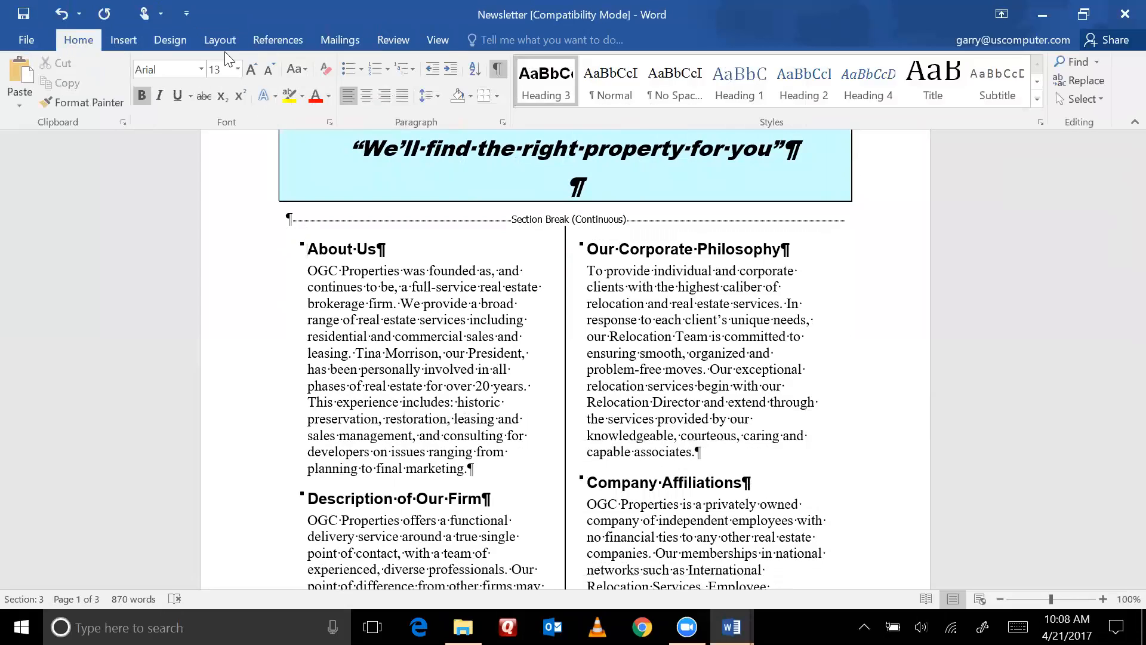
left_click(499, 70)
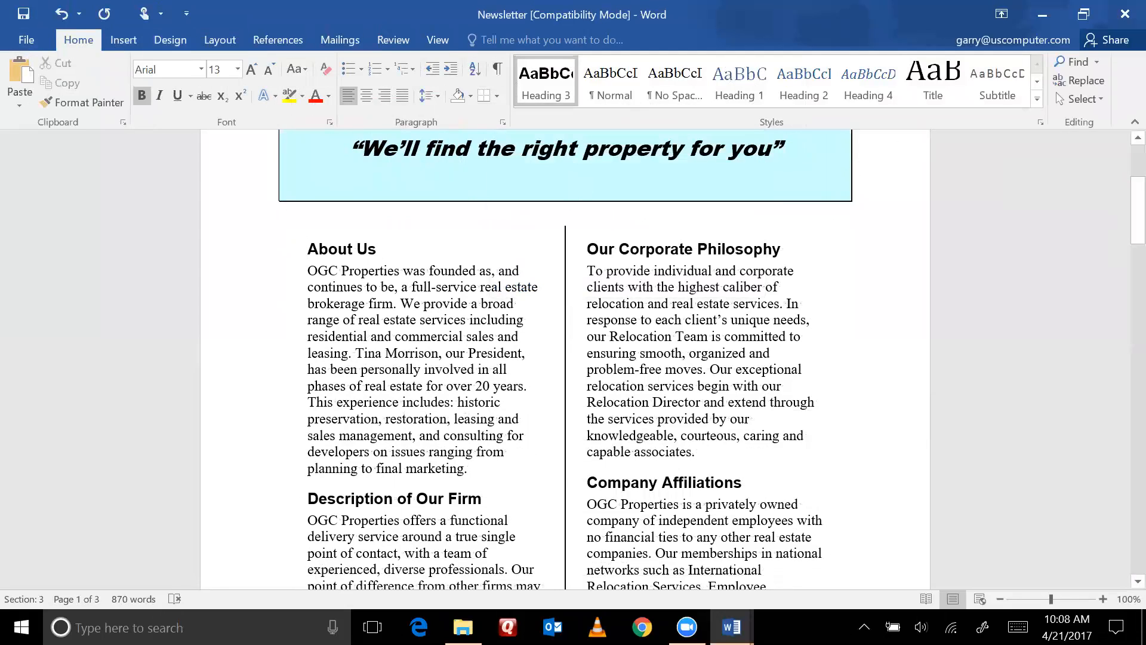
left_click_drag(1122, 225, 1121, 172)
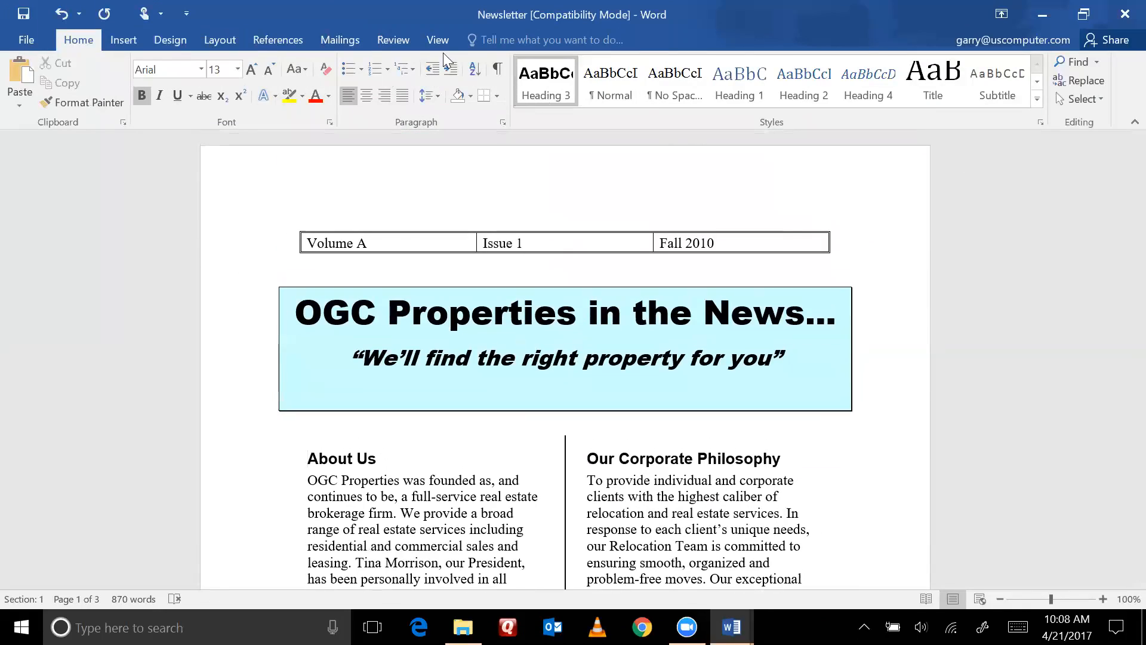
left_click(498, 70)
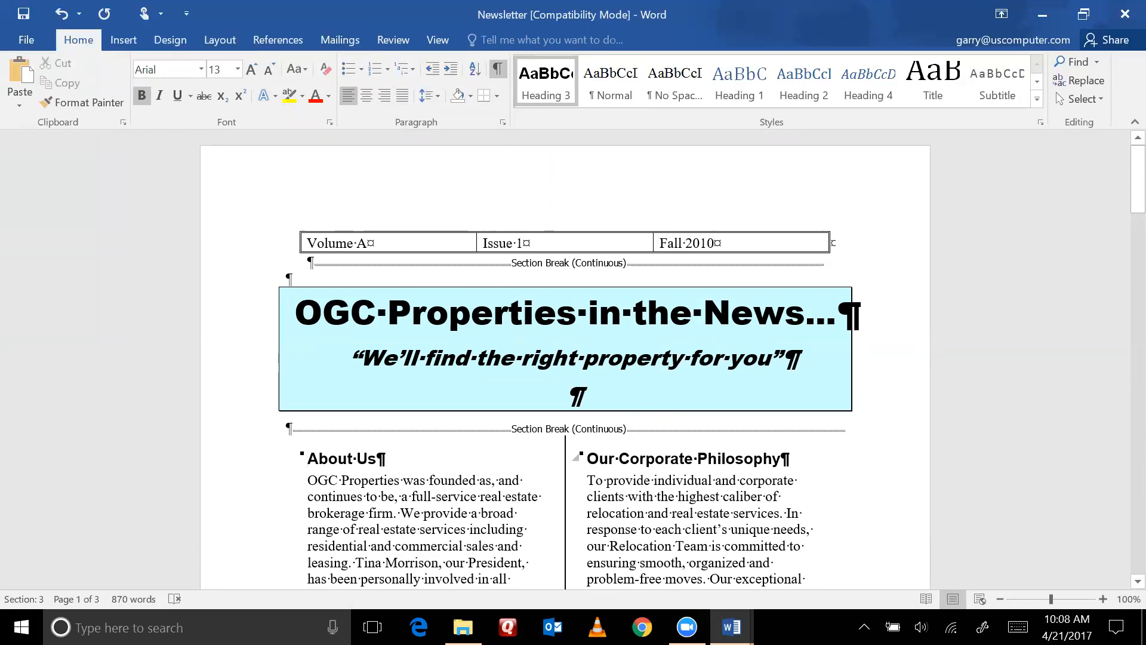
- Switch to the Stockholder Review document and show formatting marks at the rate table on page 2
mouse_move(731, 626)
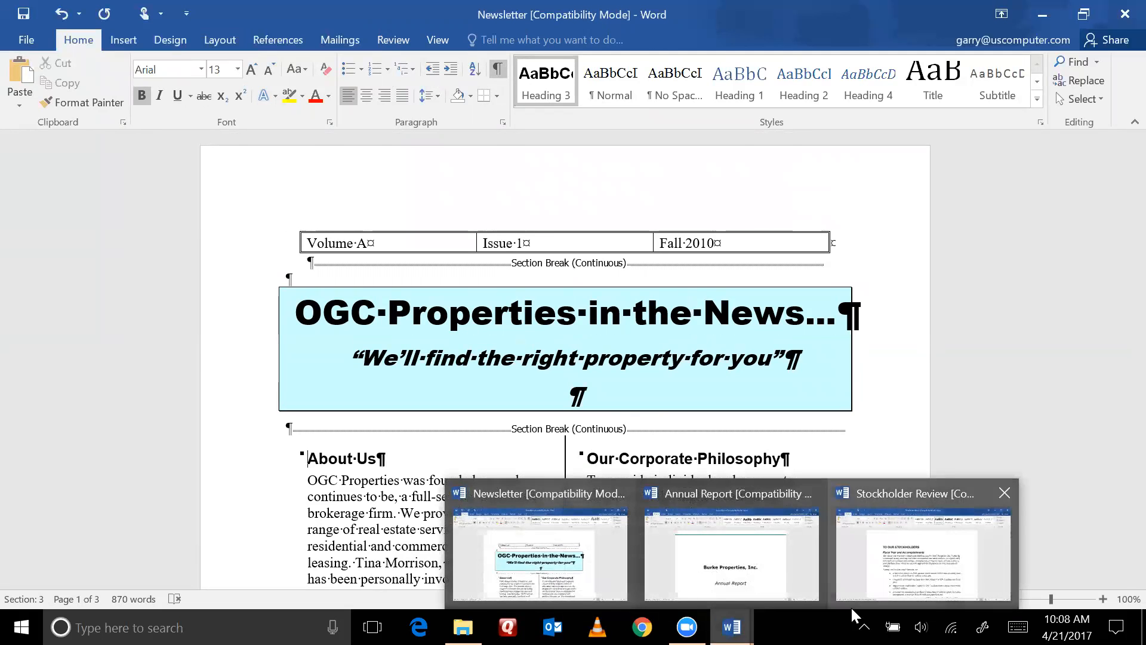
key("alt+Tab")
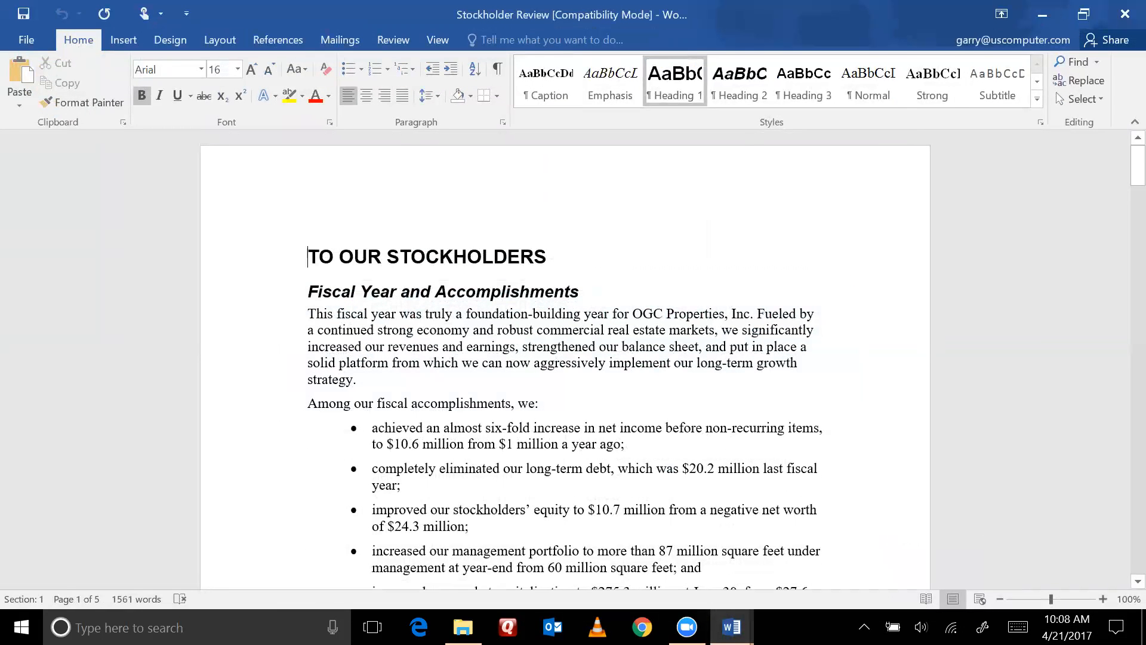
left_click_drag(1120, 167, 1122, 315)
left_click_drag(1122, 312, 1122, 308)
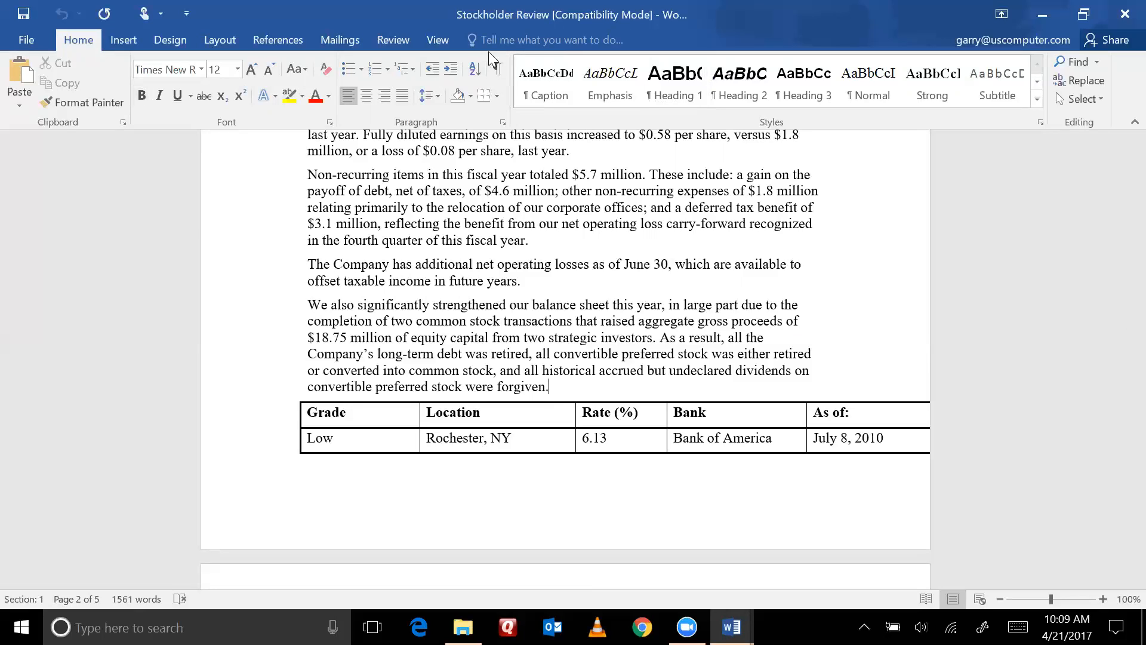
left_click(496, 69)
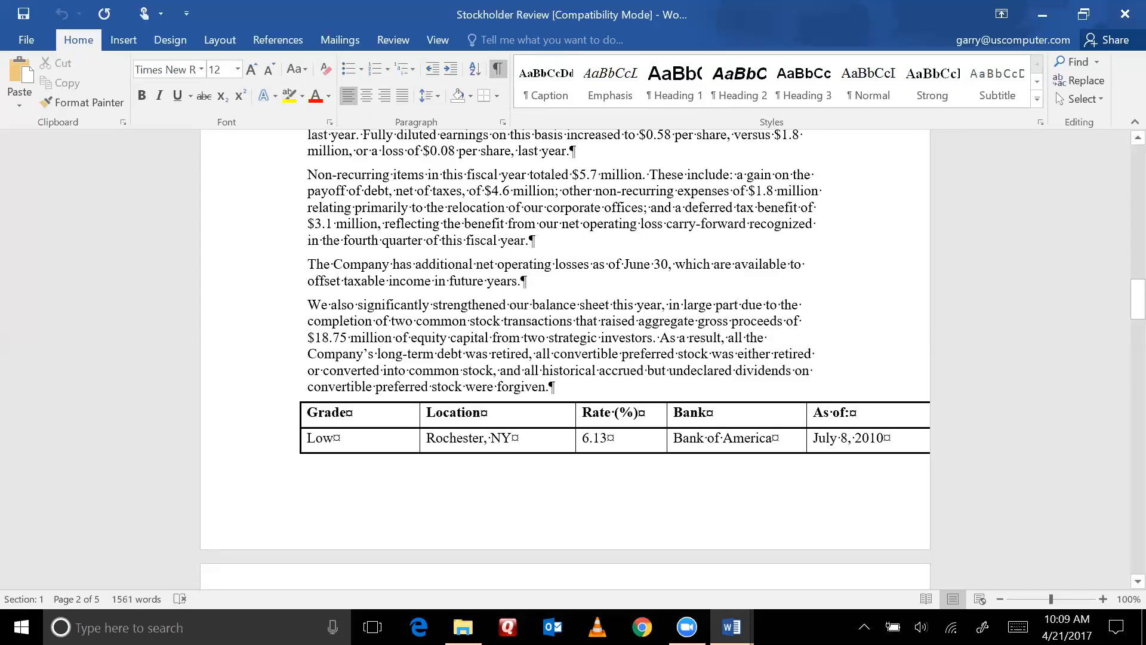
- Insert a next-page section break after the paragraph directly above the rate table
left_click(220, 41)
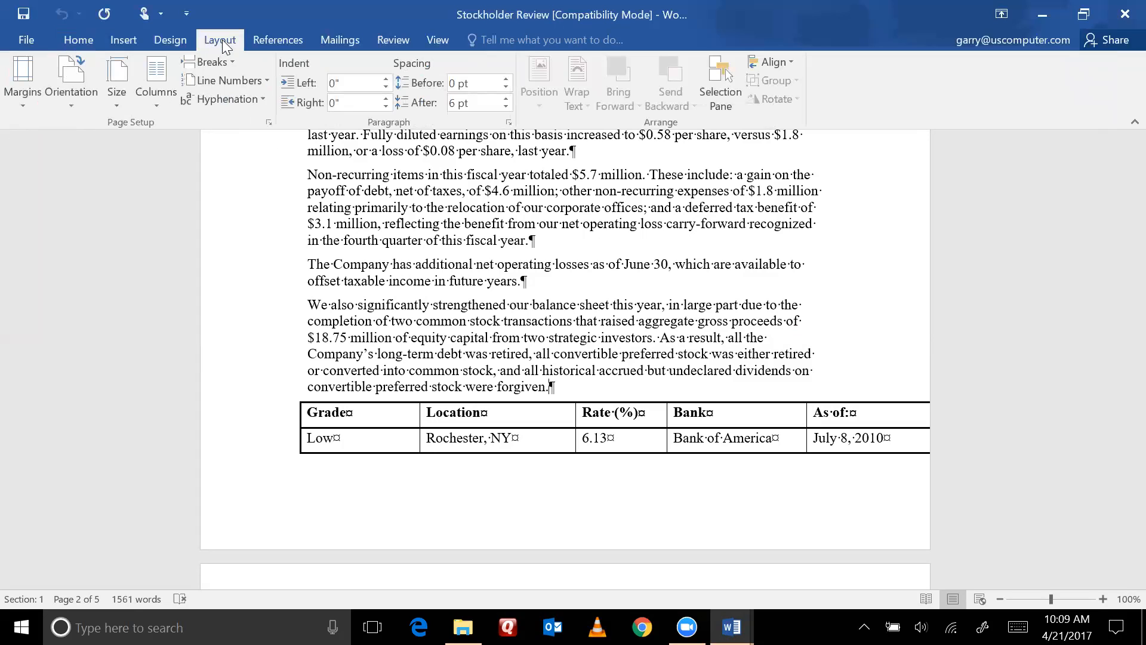
left_click(225, 61)
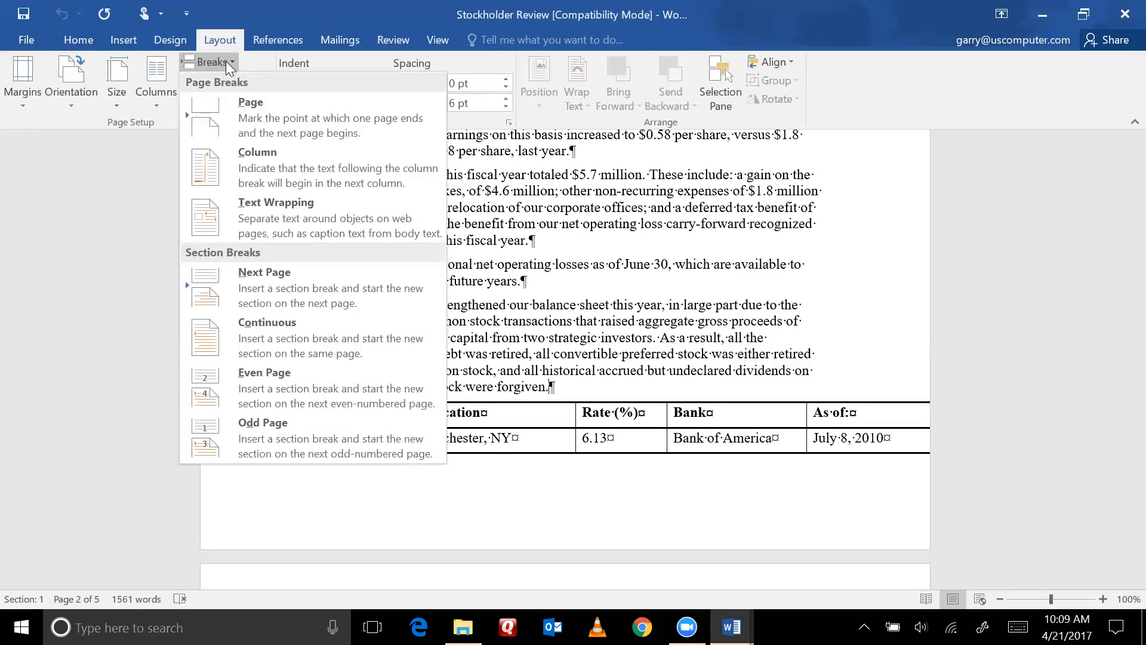
left_click(270, 281)
- Insert a next-page section break below the rate table, at the empty paragraph before the "Taking Advantage of Opportunites in Today's Market" heading
left_click_drag(1122, 310, 1122, 365)
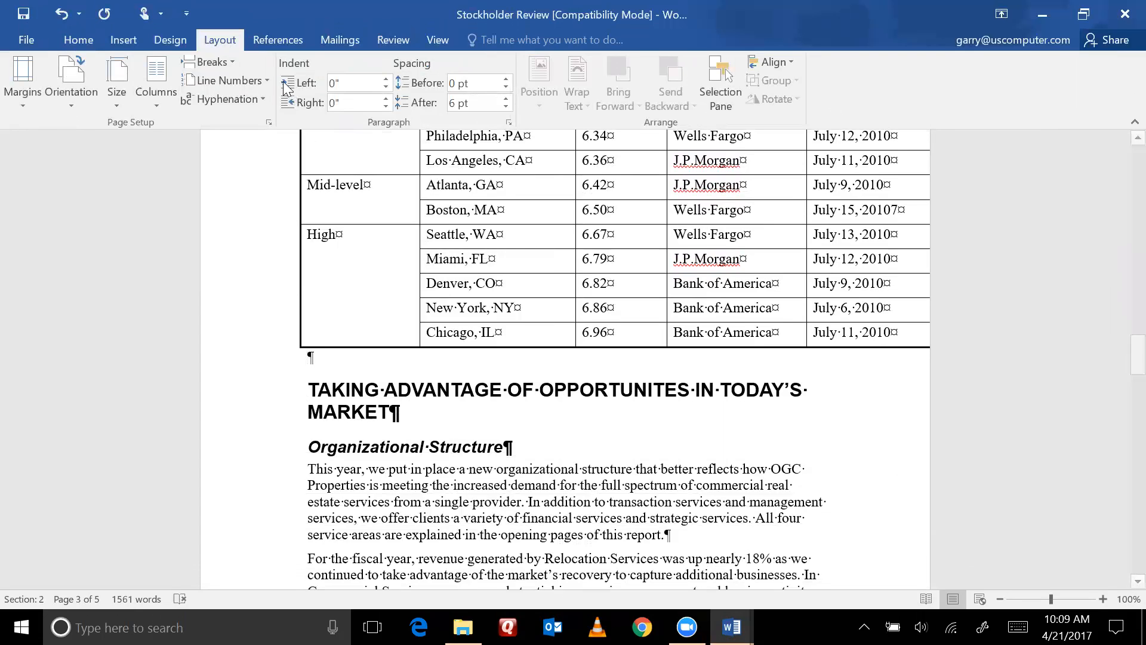
left_click(221, 59)
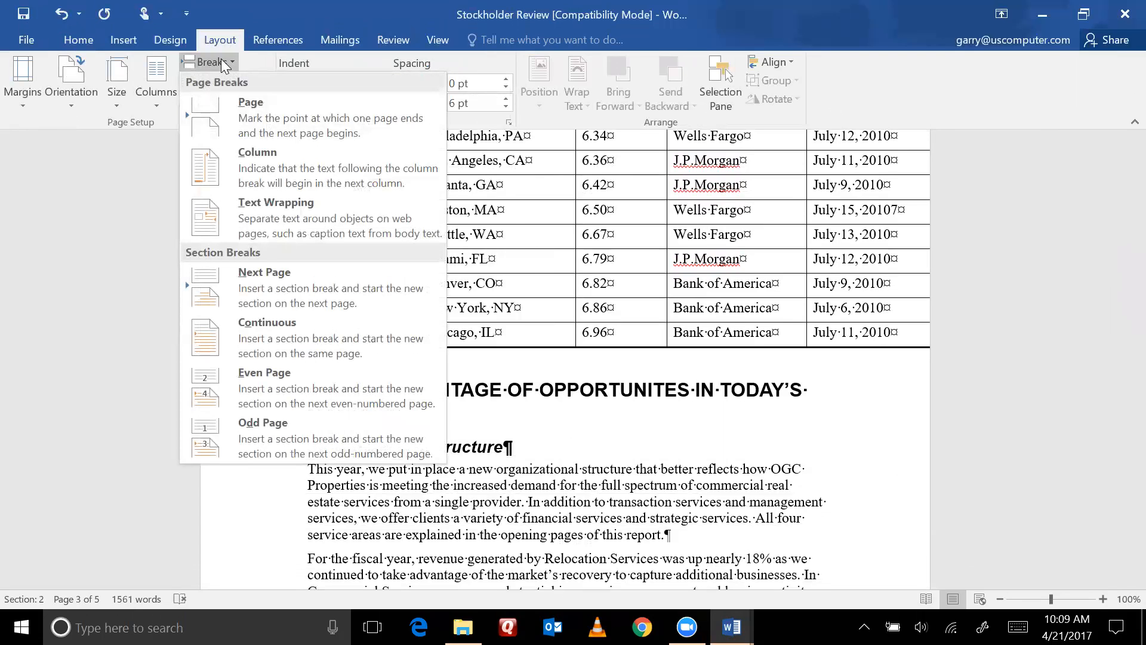
left_click(311, 286)
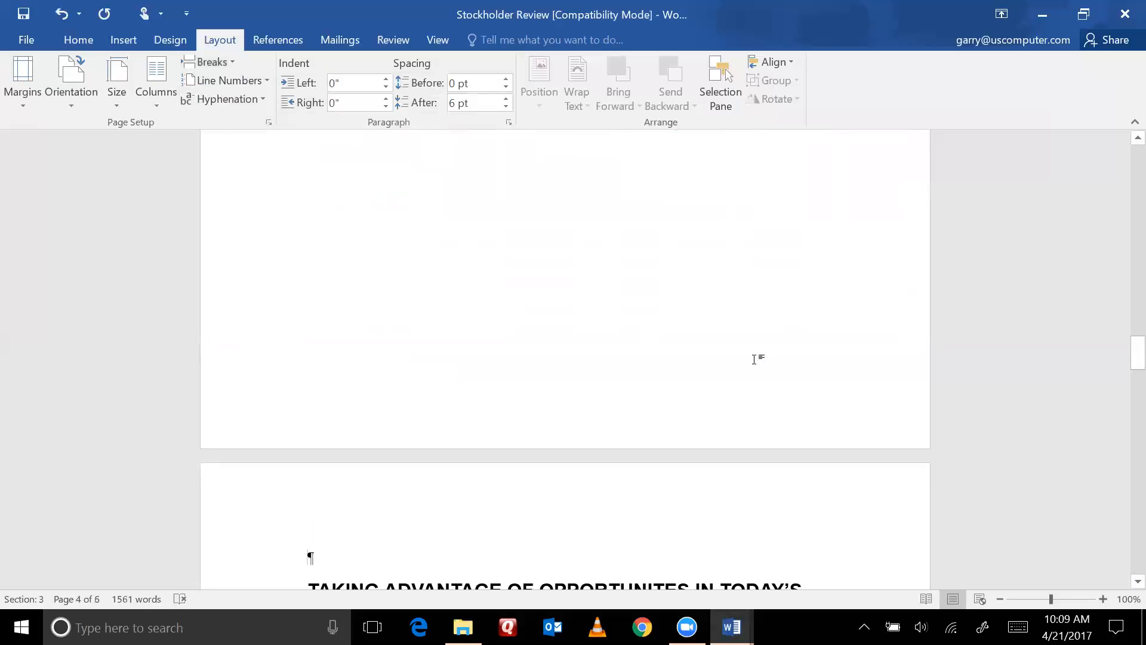
- Set the section containing the rate table to landscape orientation and check its page against the neighbouring pages
left_click_drag(1121, 361, 1122, 328)
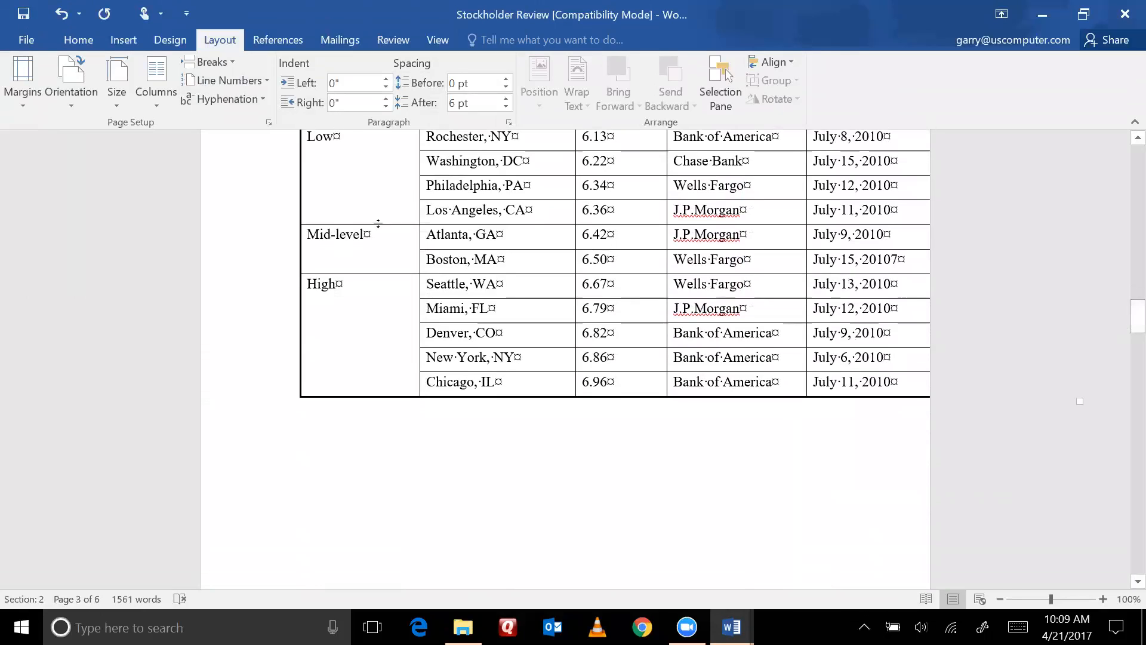
left_click(752, 251)
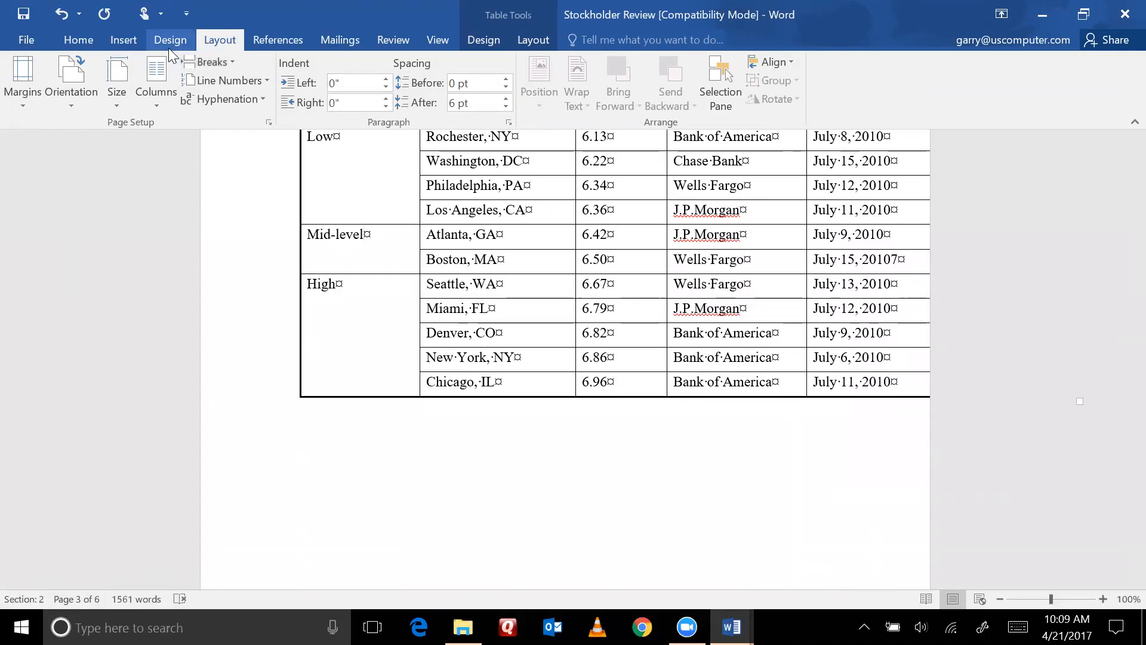
left_click(63, 100)
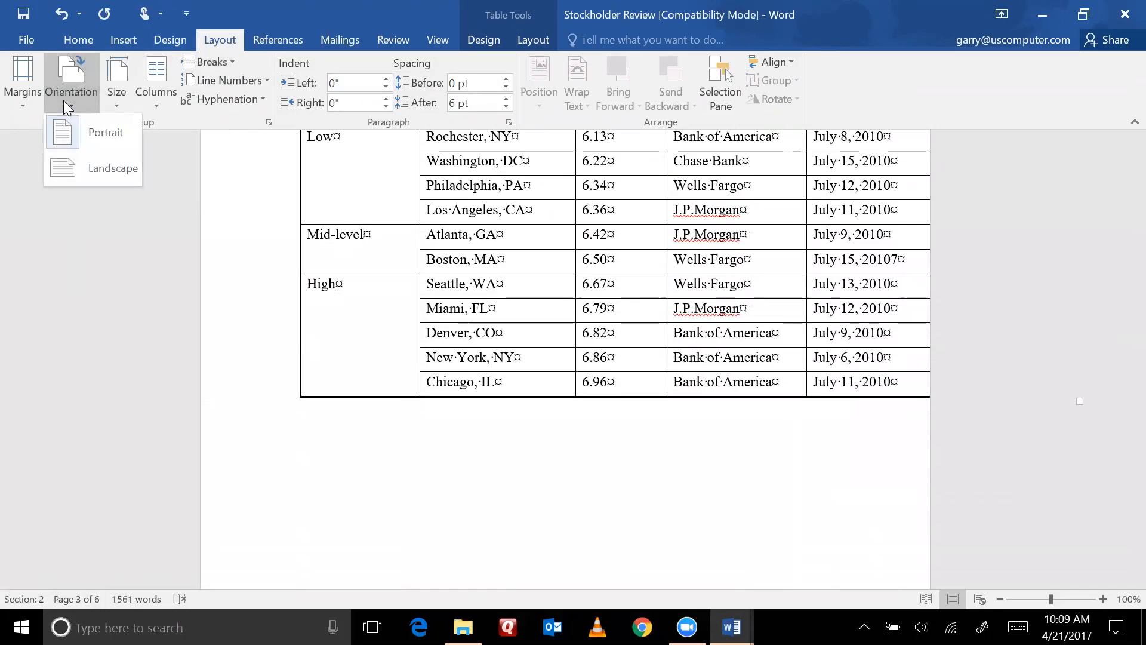
left_click(91, 165)
left_click_drag(1122, 341, 1121, 306)
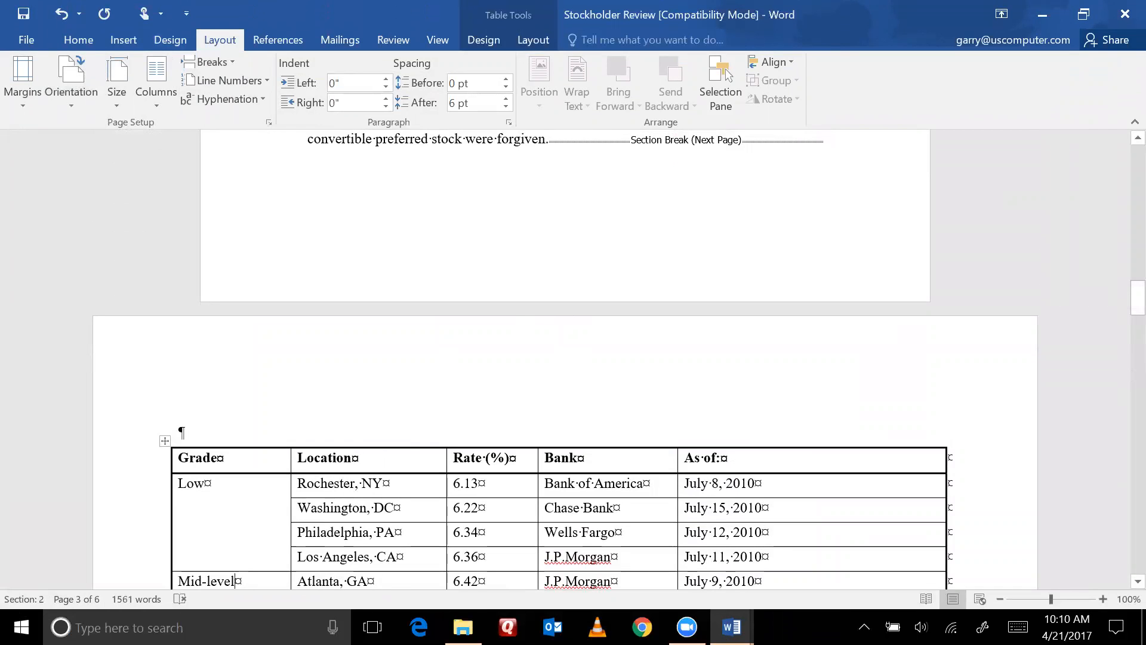
left_click_drag(1123, 301, 1122, 340)
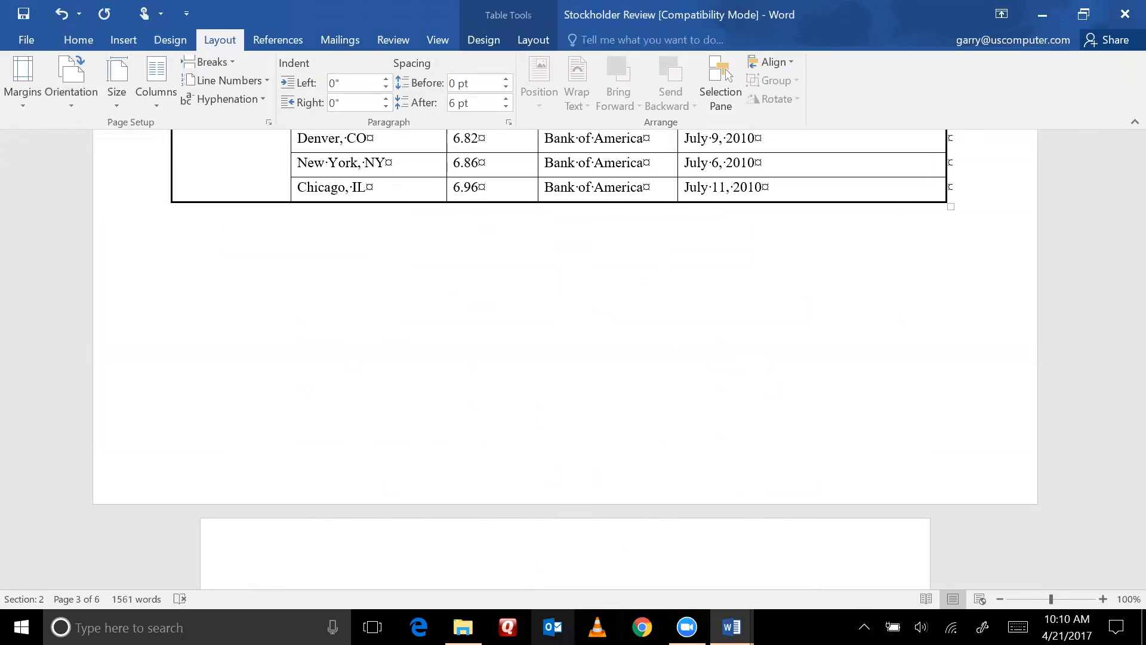
- Switch to the Annual Report document and look over its cover page and the lists of contents, figures, tables and authorities
mouse_move(731, 627)
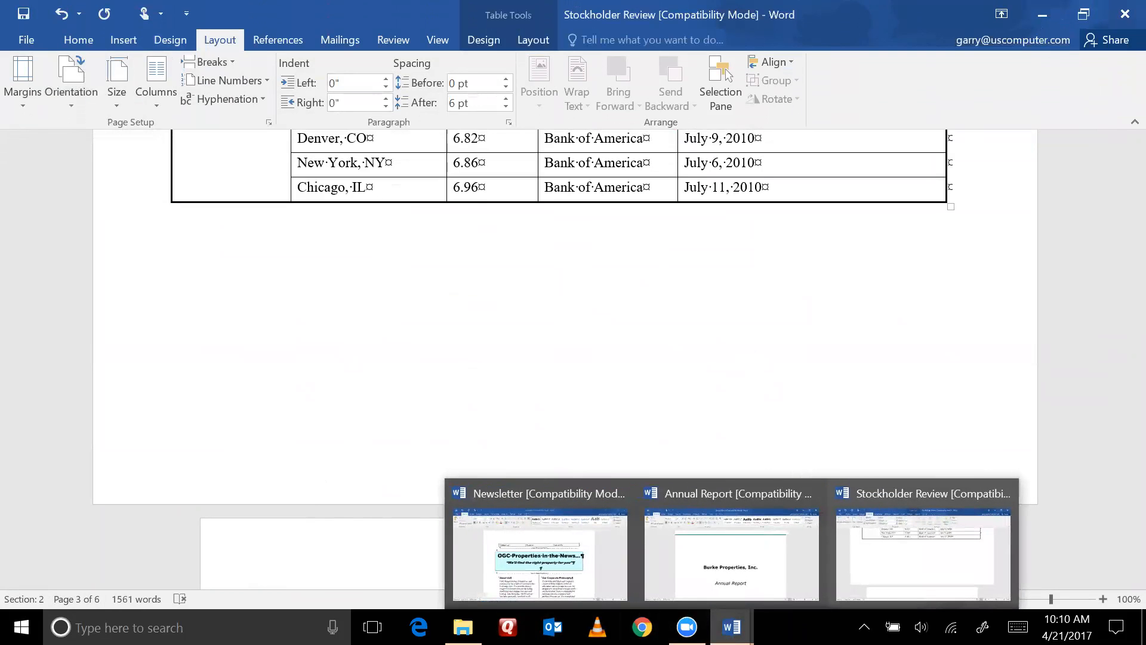
left_click(781, 582)
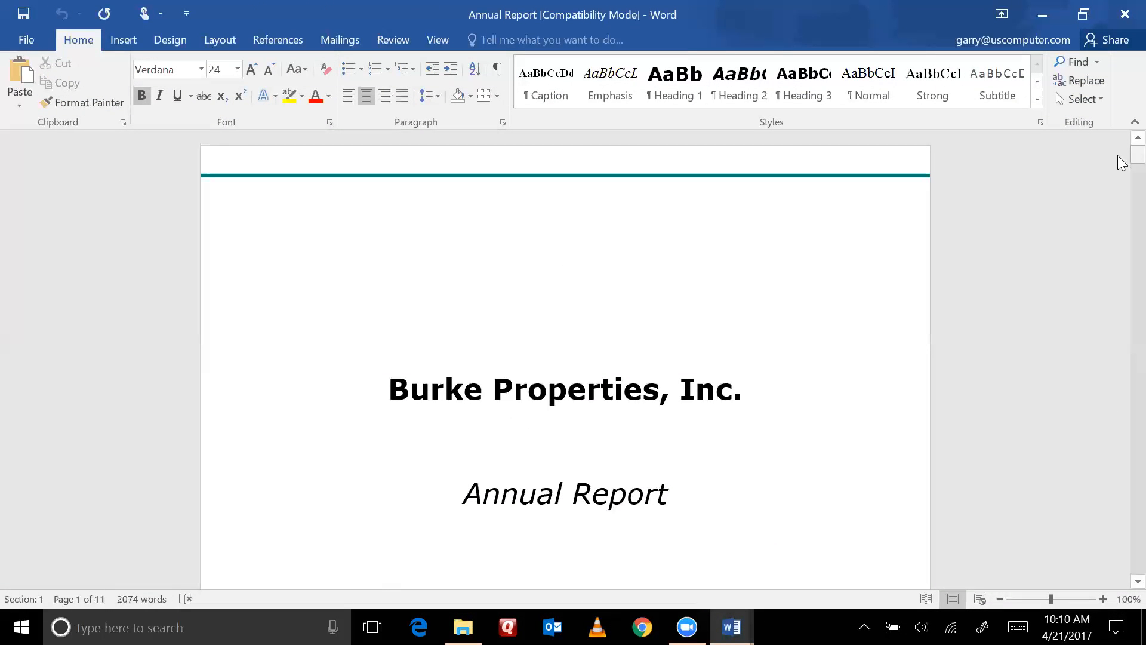
left_click_drag(1138, 154, 1121, 206)
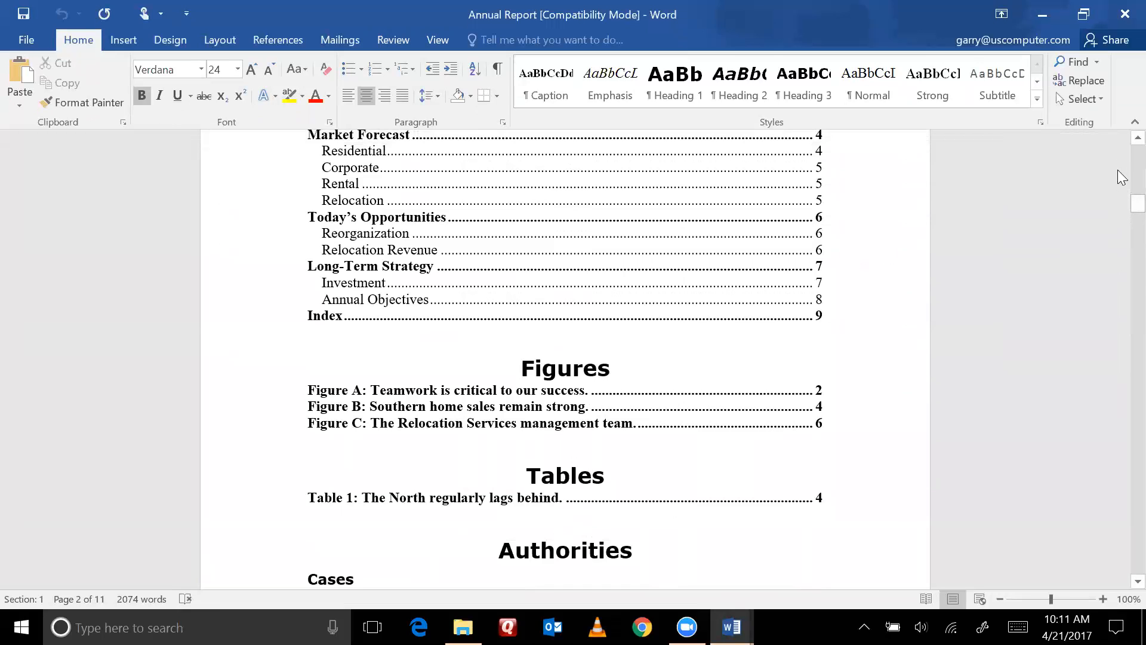
scroll(1122, 146, "up", 1)
scroll(1121, 147, "up", 5)
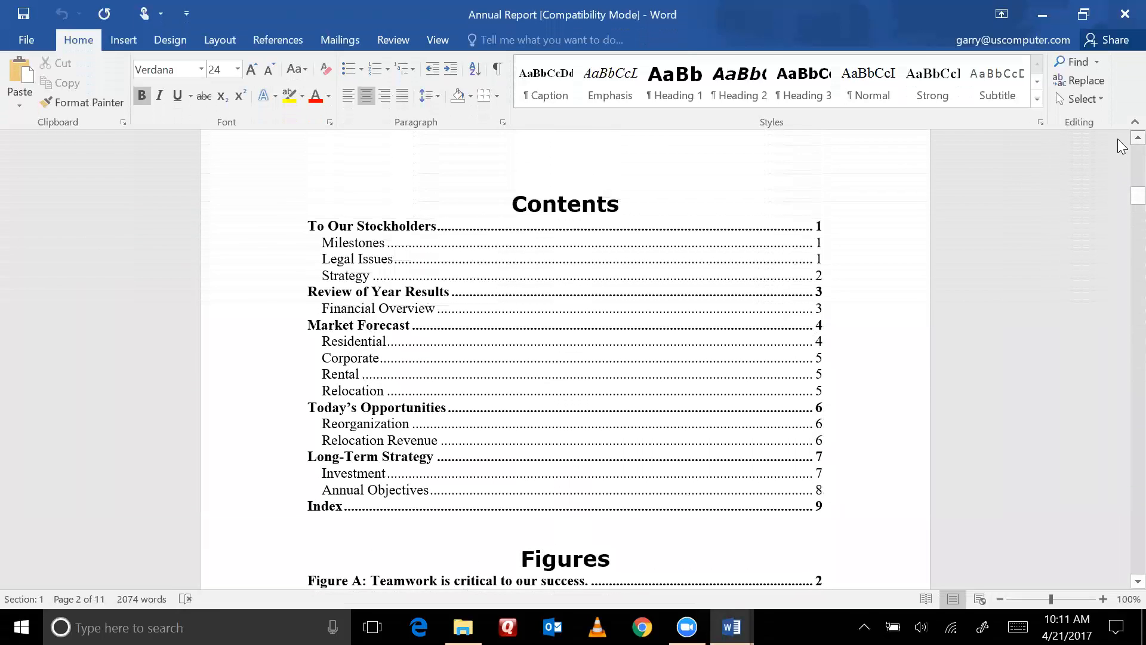
scroll(1122, 146, "up", 2)
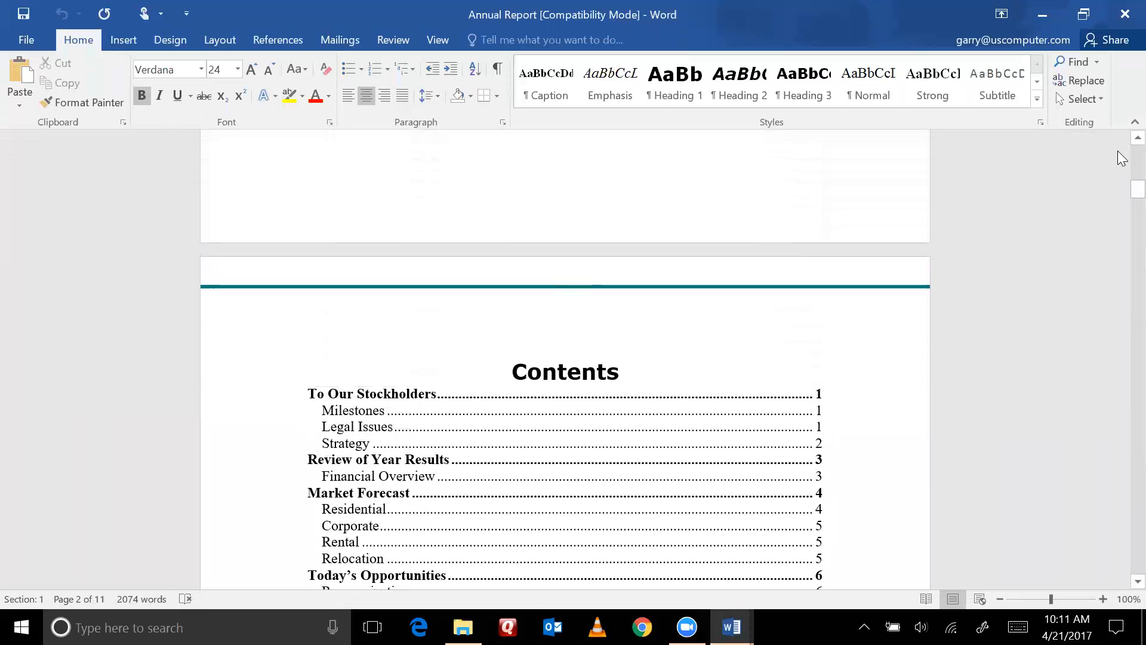
- Insert a continuous section break directly before the "To Our Stockholders" heading on page 3
left_click_drag(1117, 187, 1122, 234)
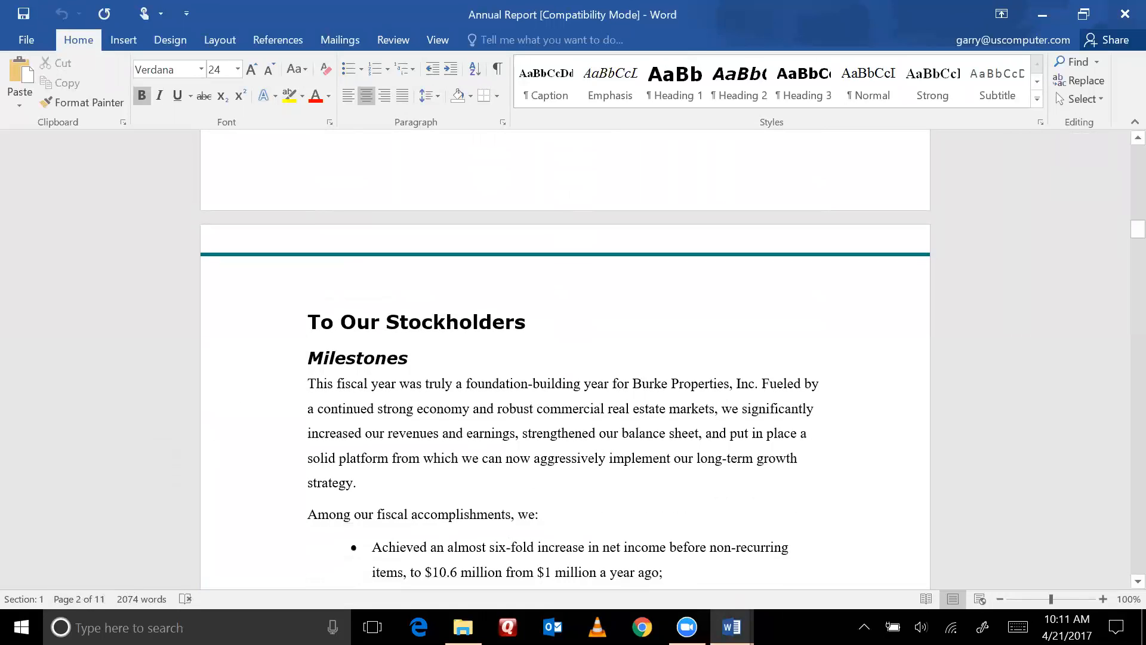
left_click(357, 322)
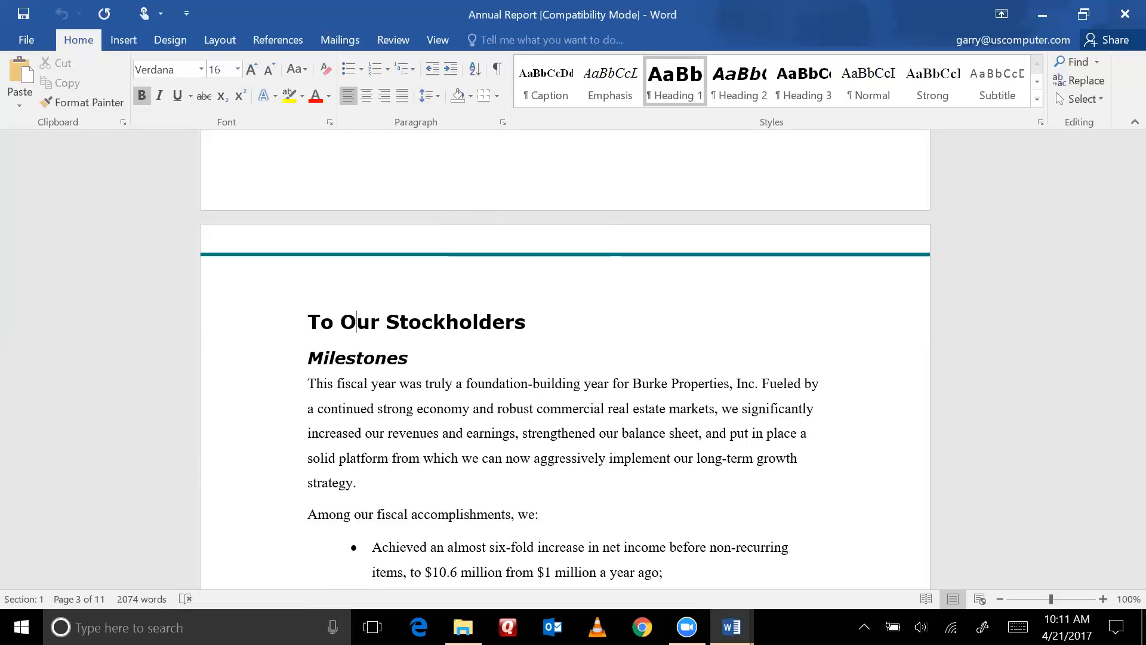
left_click(307, 322)
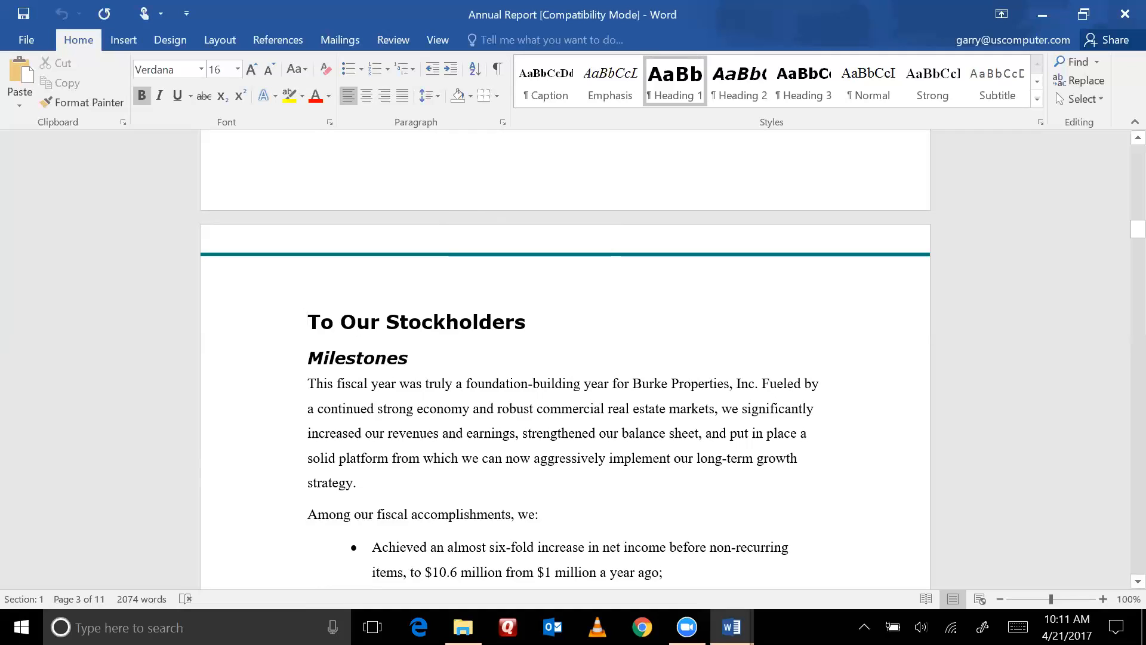
left_click(212, 44)
left_click(219, 62)
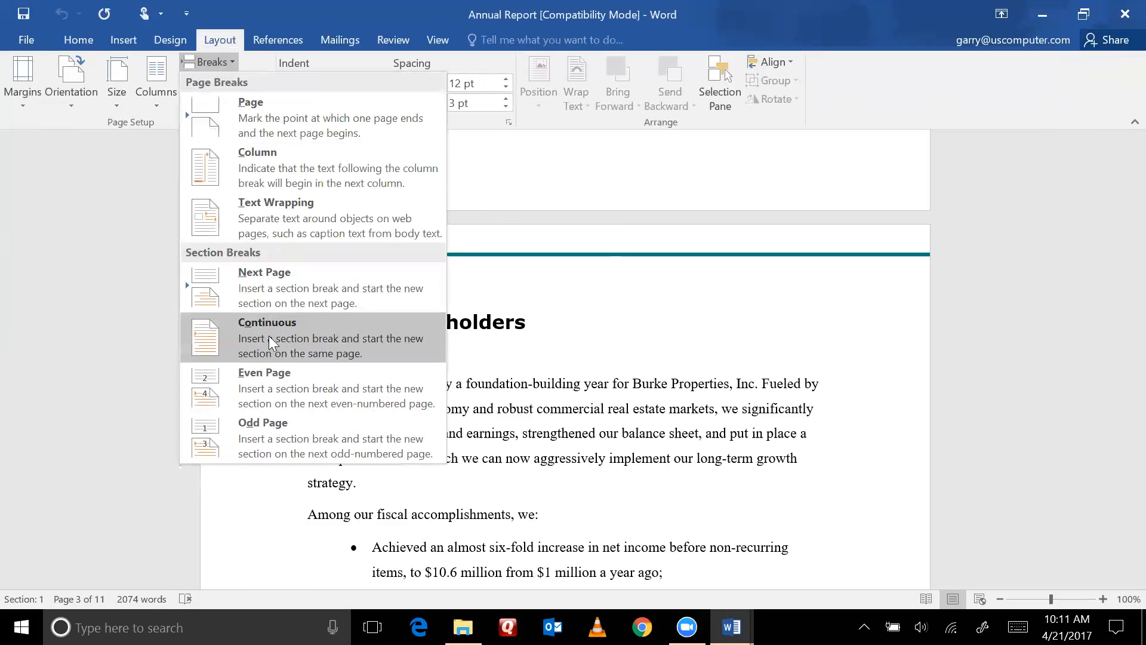
left_click(266, 341)
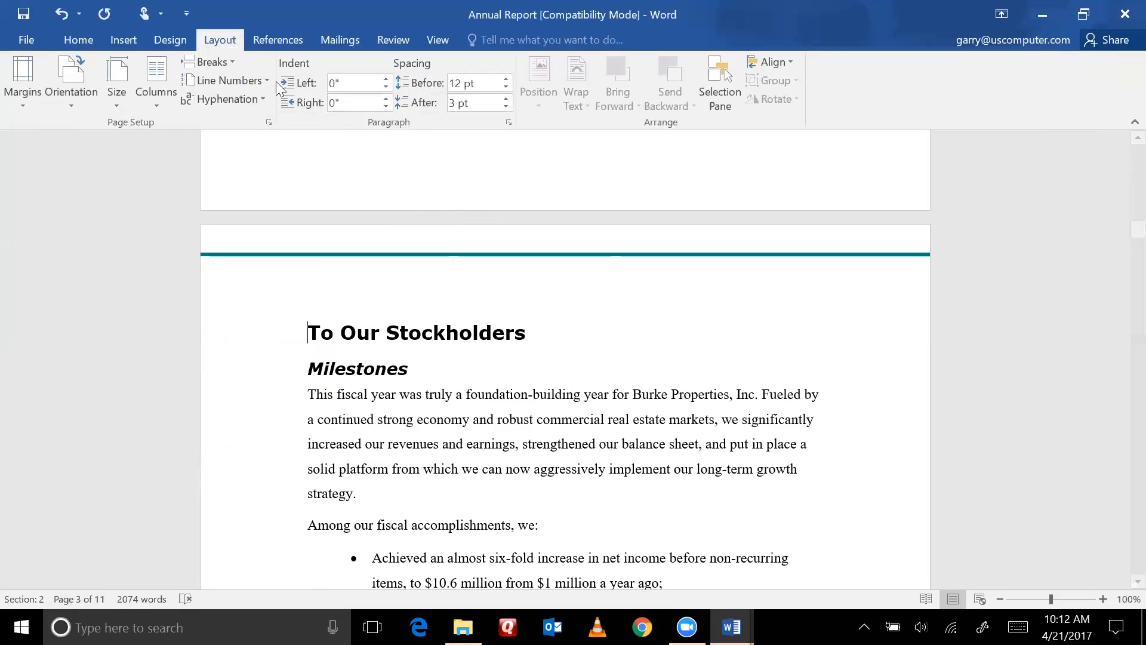
- Open the header of the section starting at "To Our Stockholders" for editing and unlink it from the previous section
left_click(128, 39)
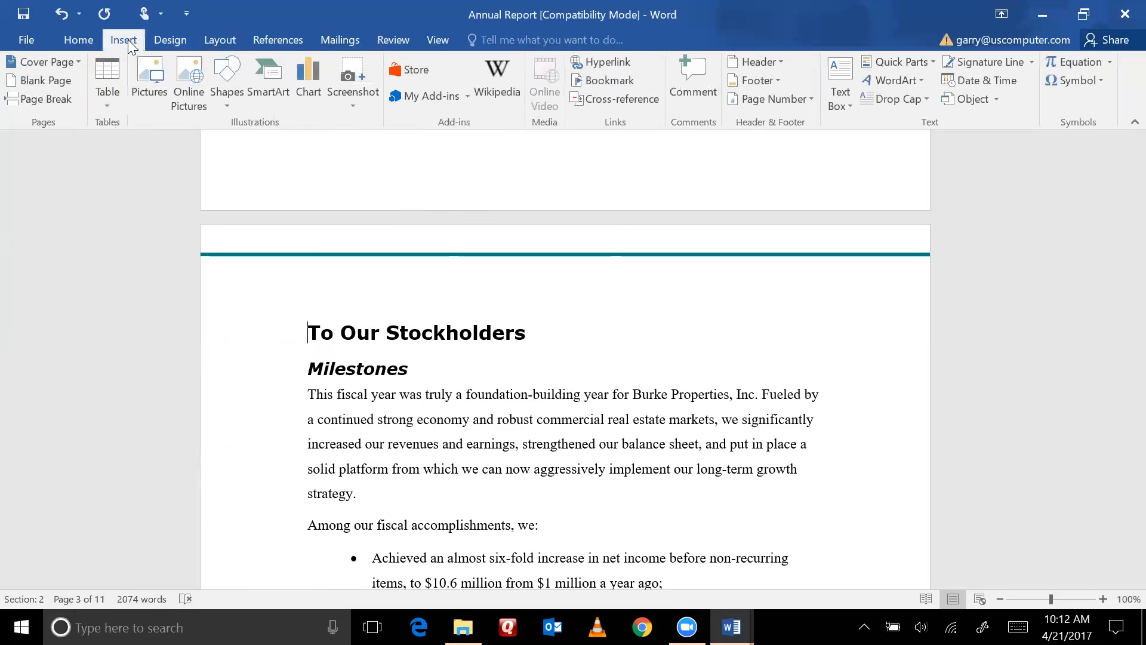
left_click(753, 62)
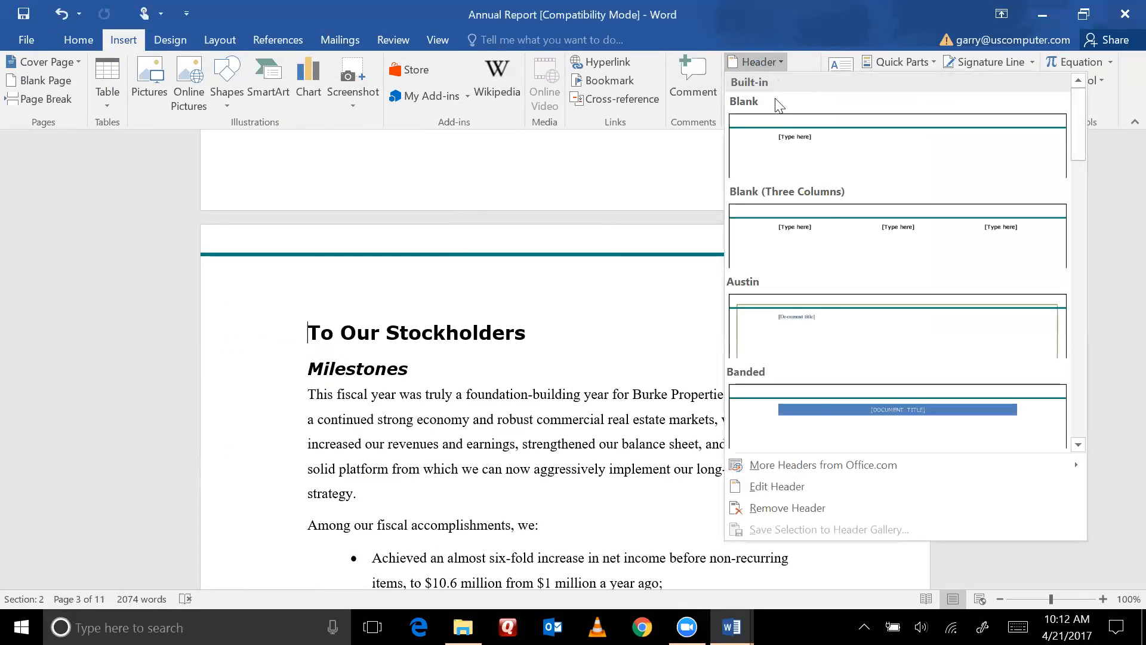
left_click(785, 486)
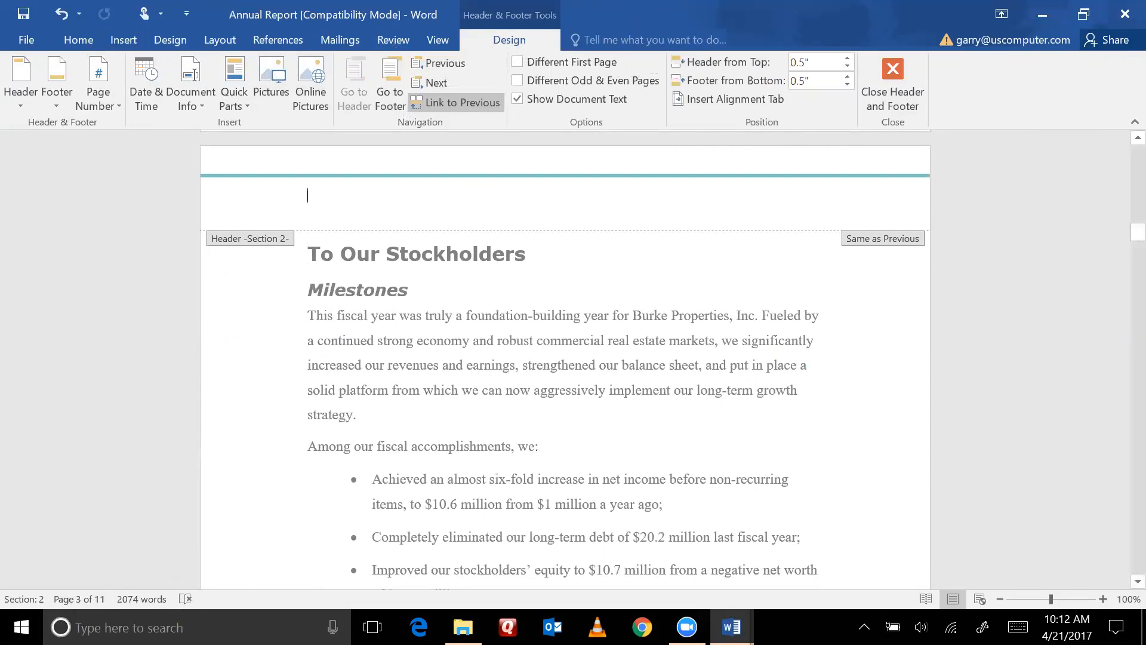
left_click(460, 103)
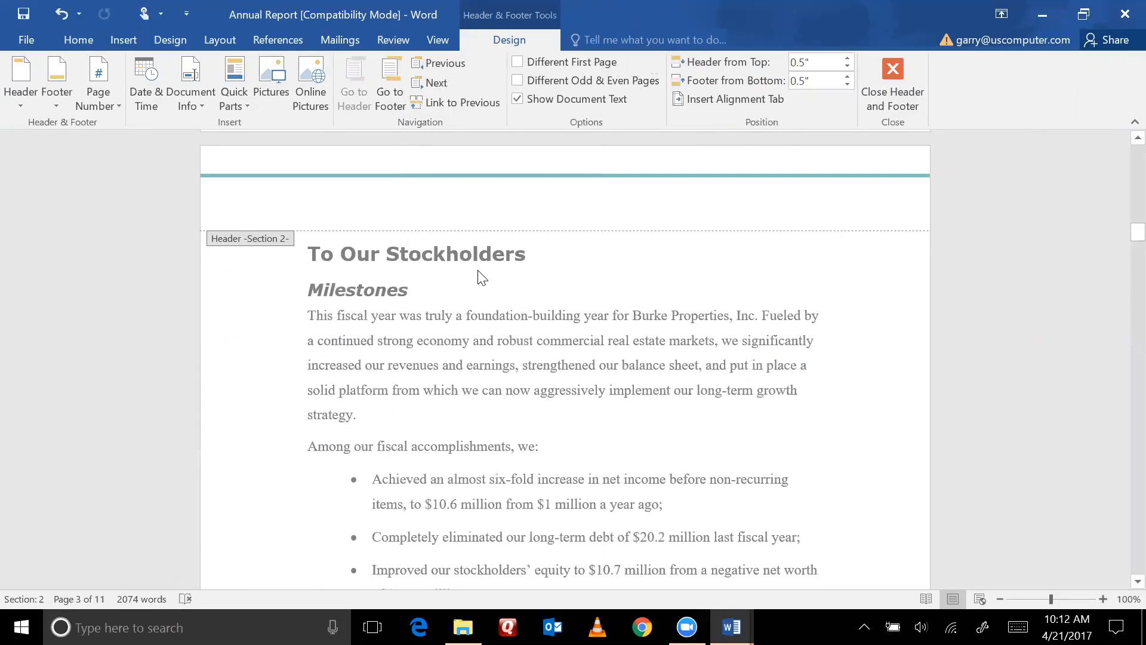
- Enter "Annual Report" centred and "4/21/17" right-aligned in the section 2 header, and close the header
key("Tab")
type("A")
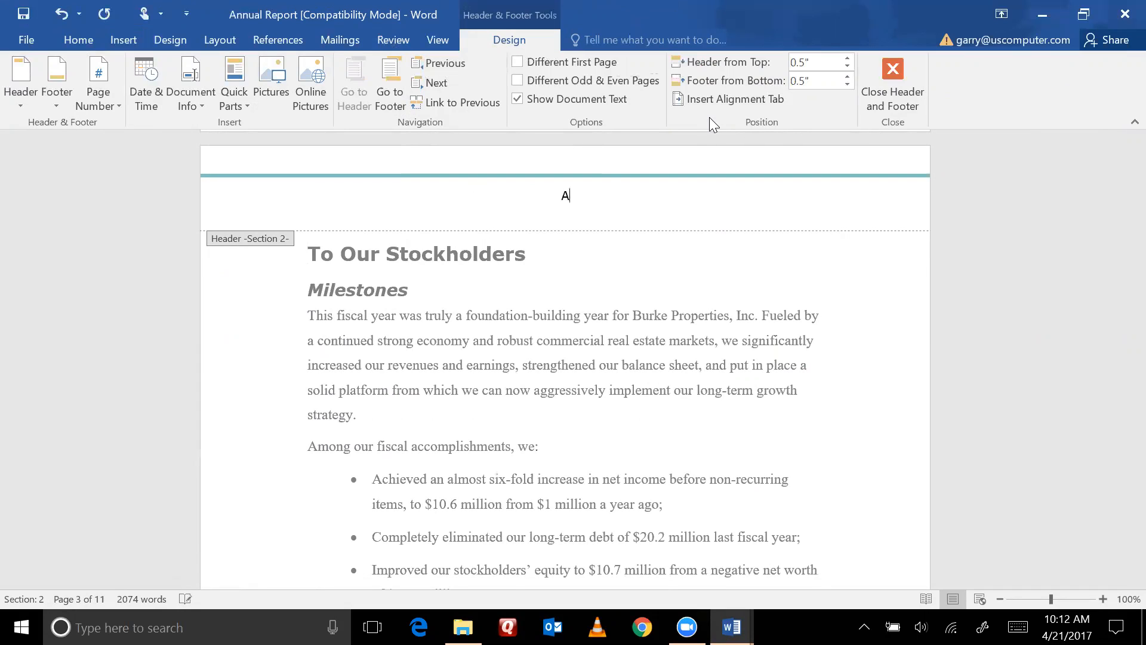
type("nnual Report\t4/21/17")
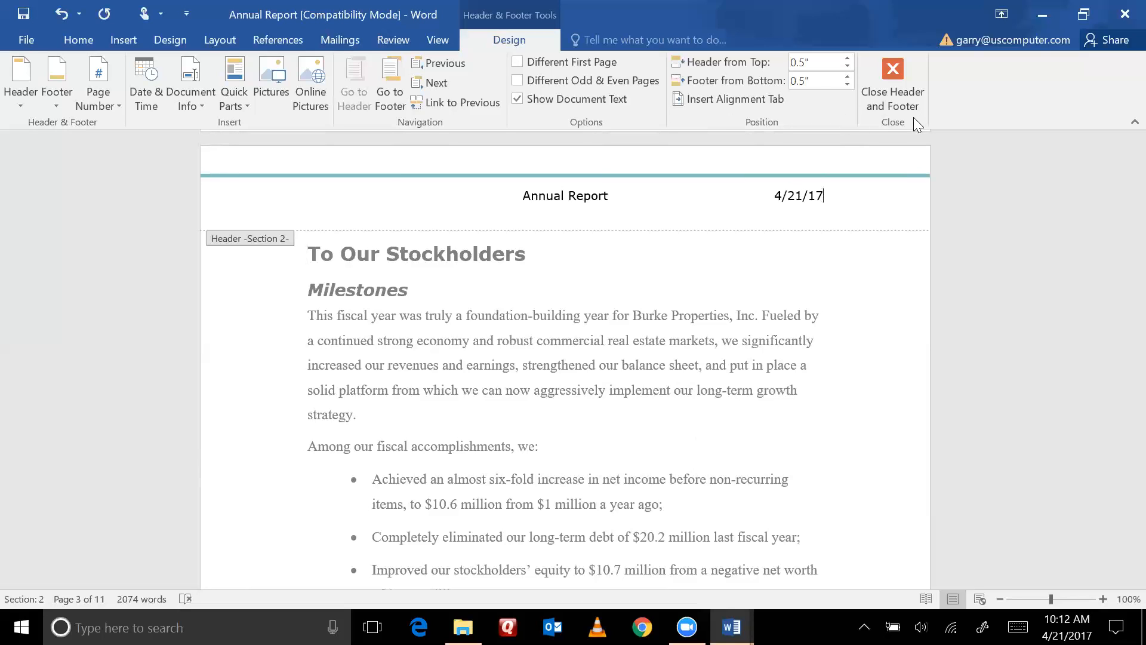
left_click(887, 67)
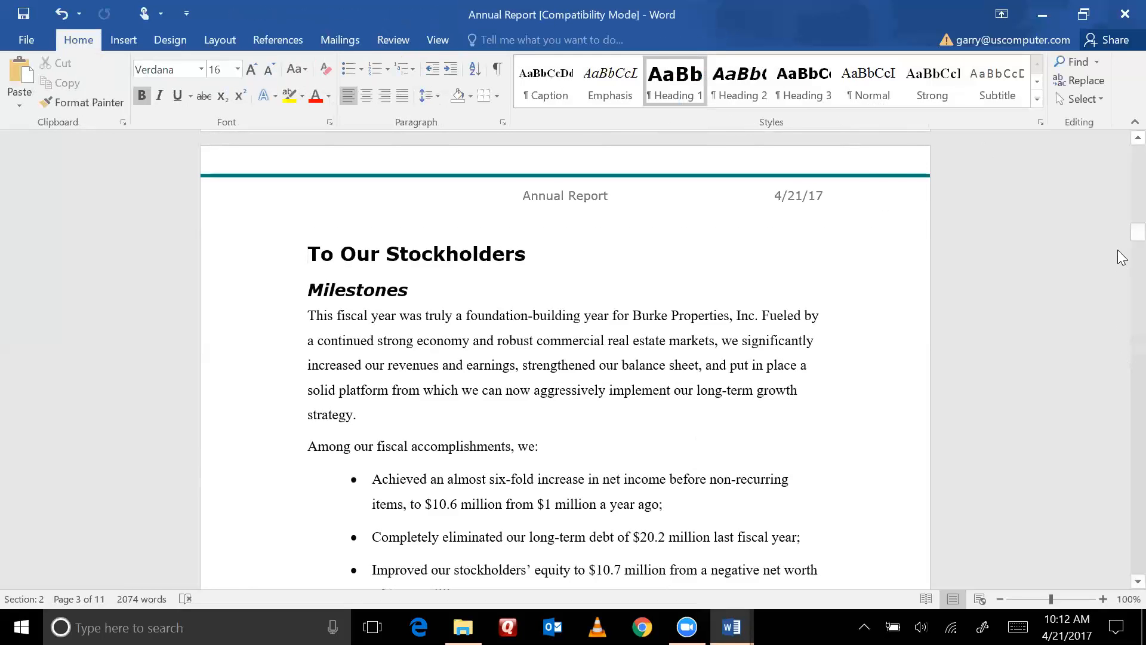
- Open the section 2 footer at the end of page 3 and unlink it from the previous section
left_click_drag(1117, 229, 1122, 265)
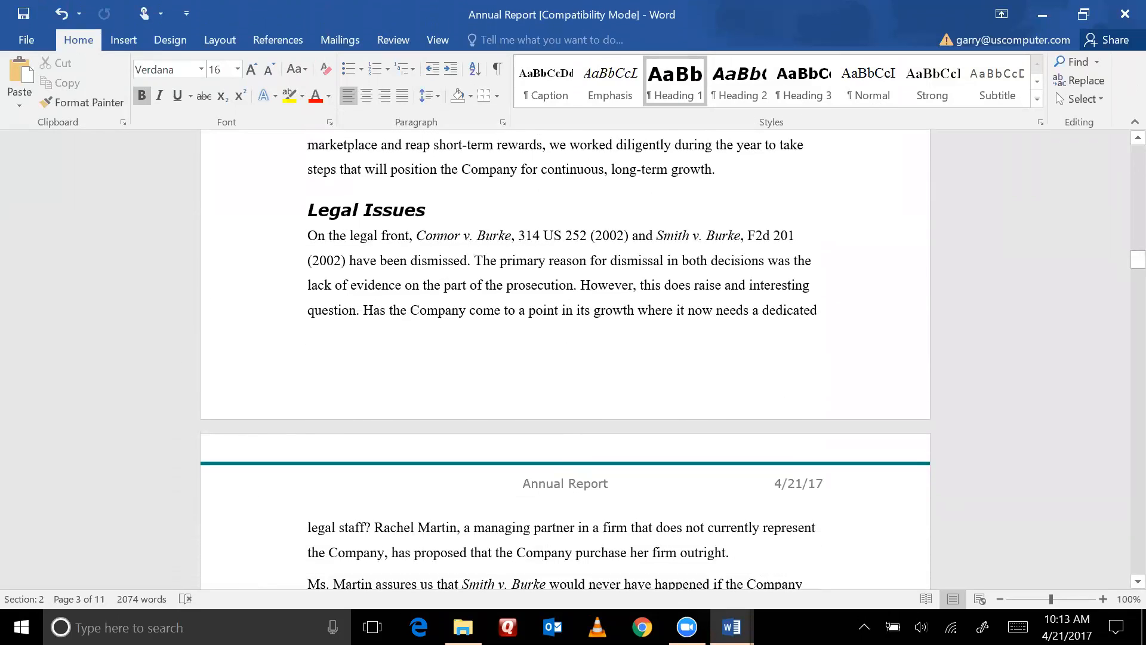
double_click(544, 368)
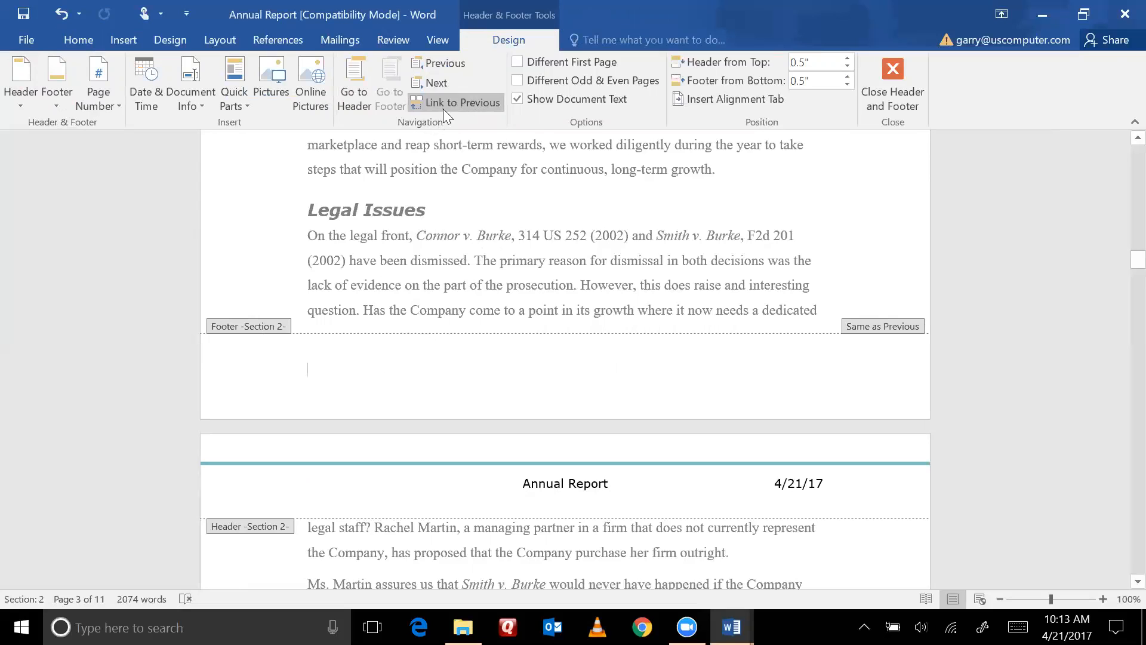
left_click(457, 100)
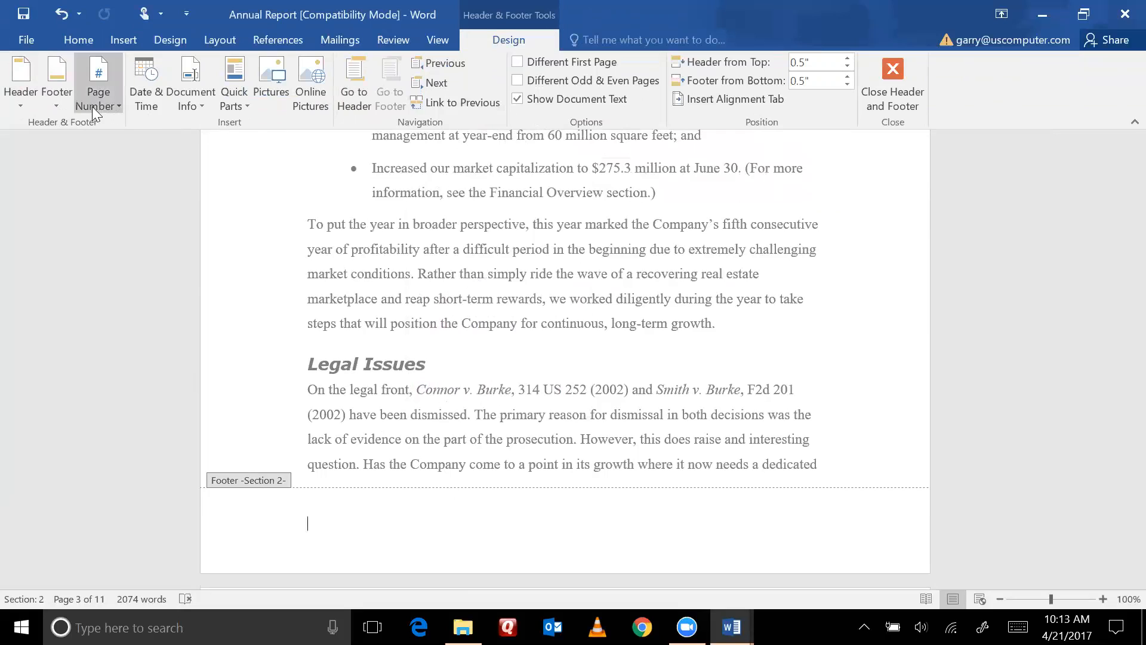
- Insert a right-aligned page number in the section 2 footer using the Plain Number 3 style
left_click(62, 107)
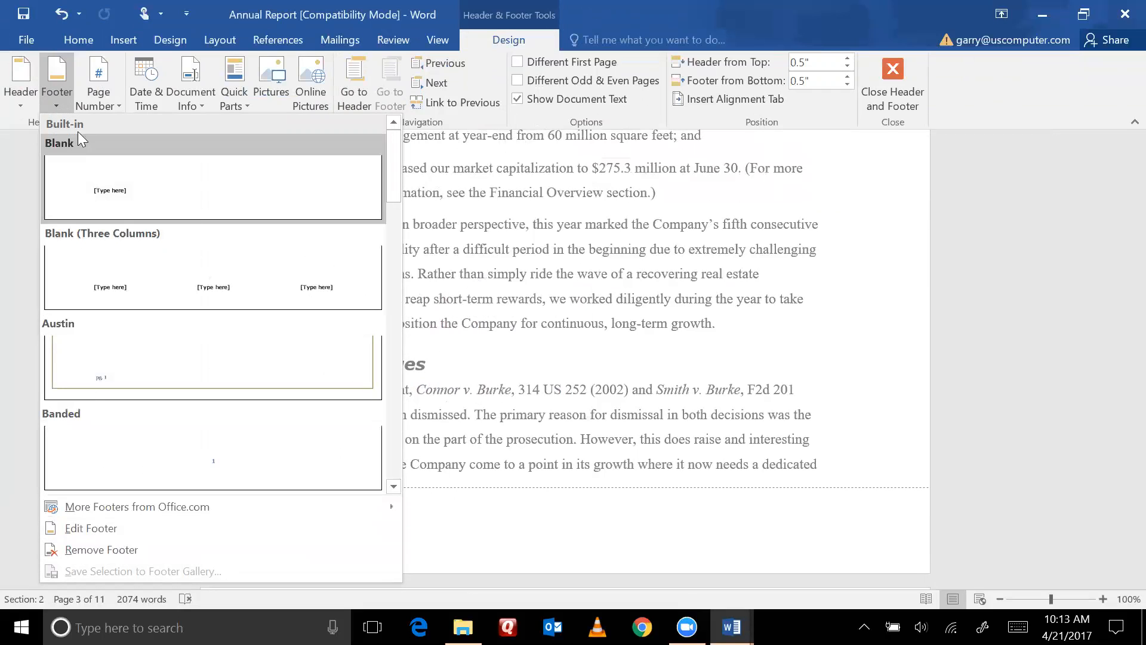
left_click(92, 97)
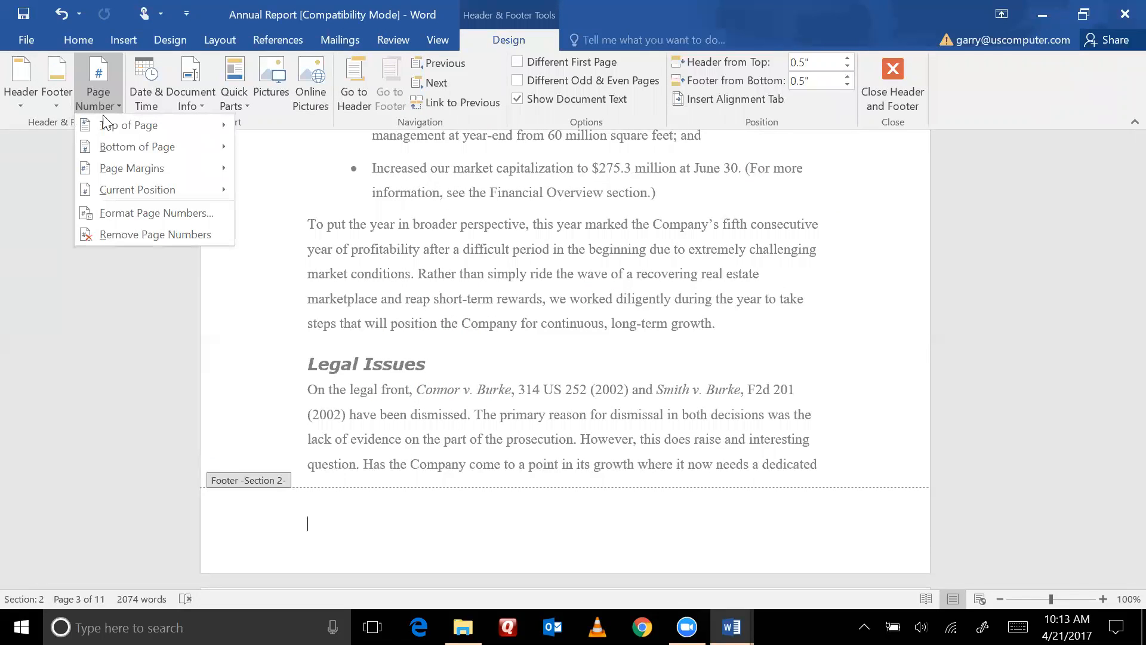
mouse_move(110, 149)
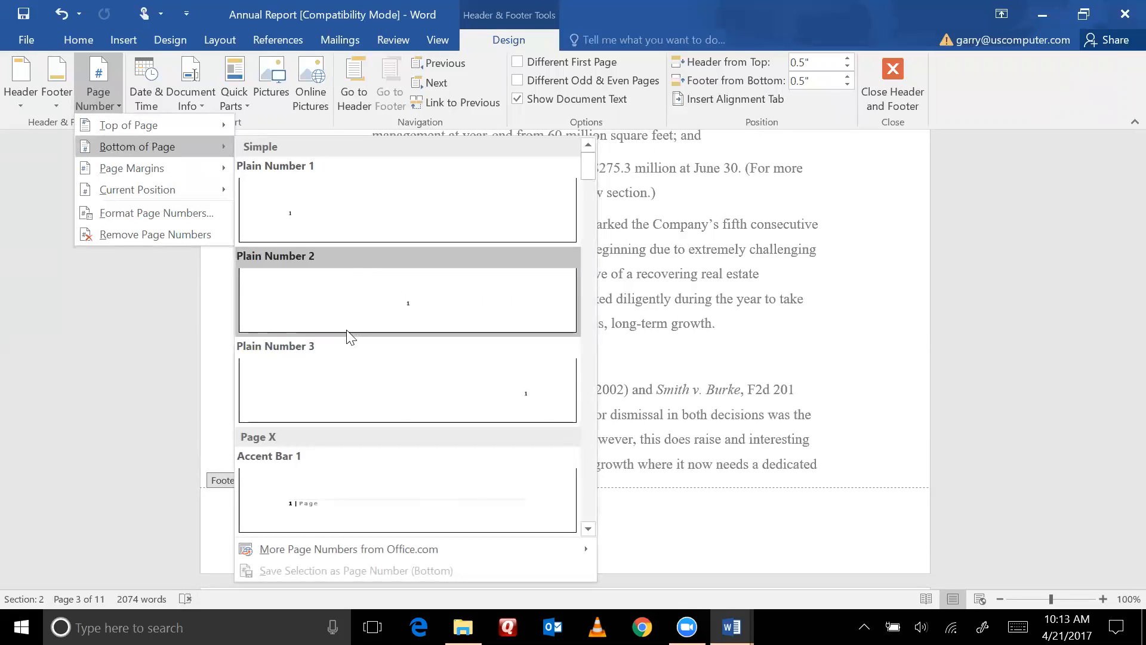
left_click(321, 346)
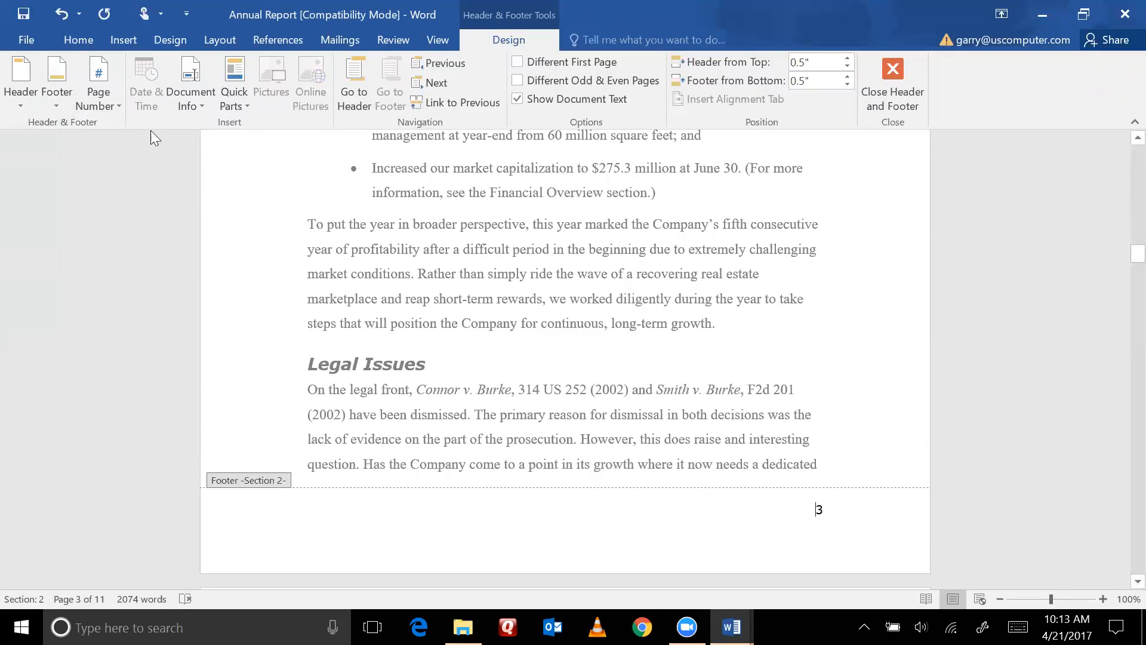
- Set the section 2 page numbering to start at 1 and close the footer
left_click(55, 99)
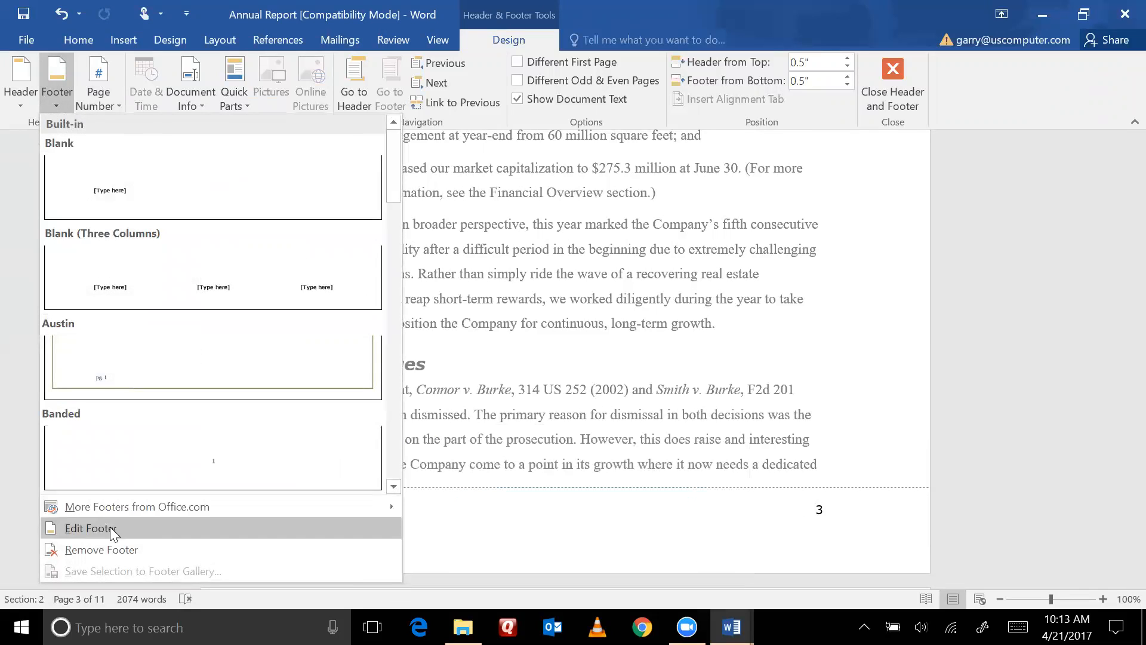
left_click(91, 527)
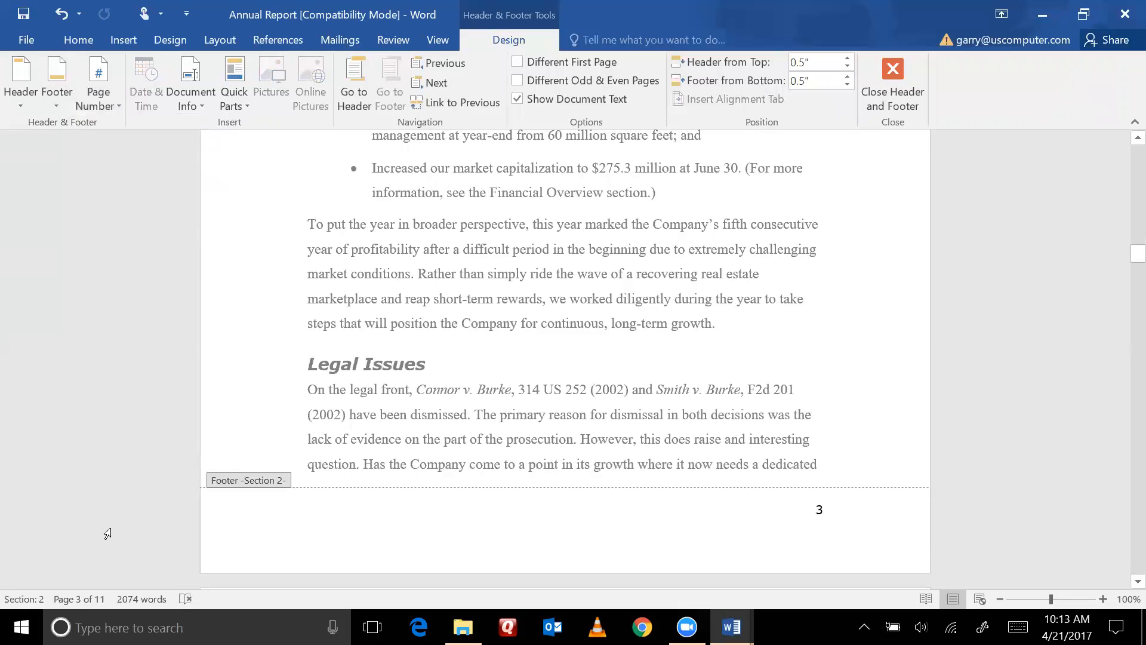
left_click(98, 105)
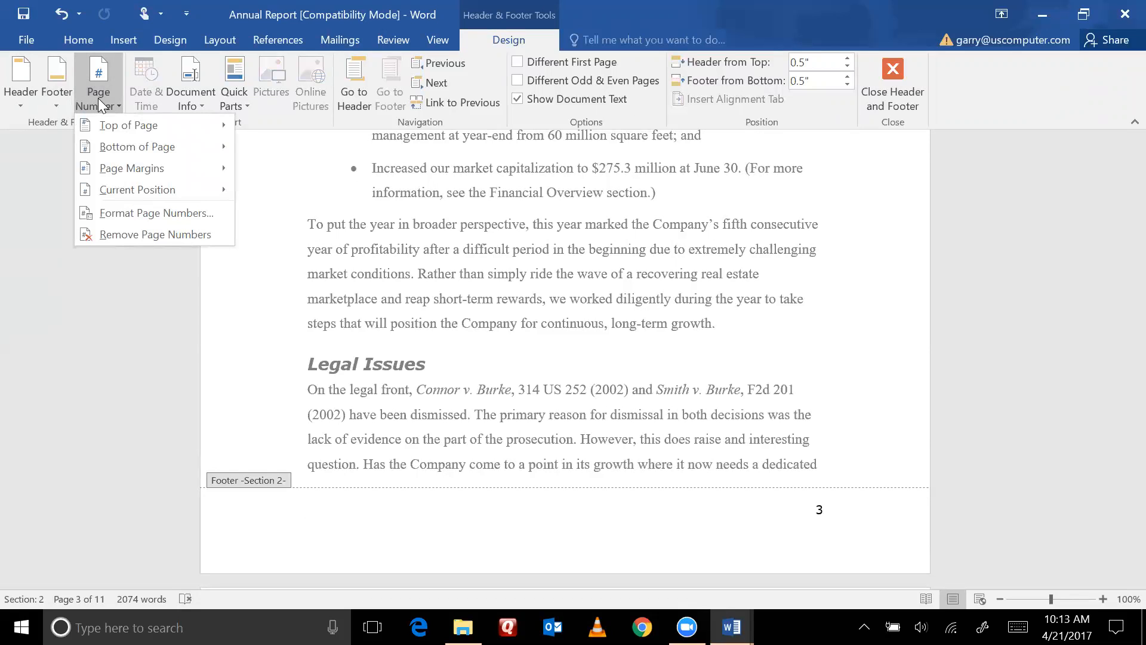
left_click(129, 212)
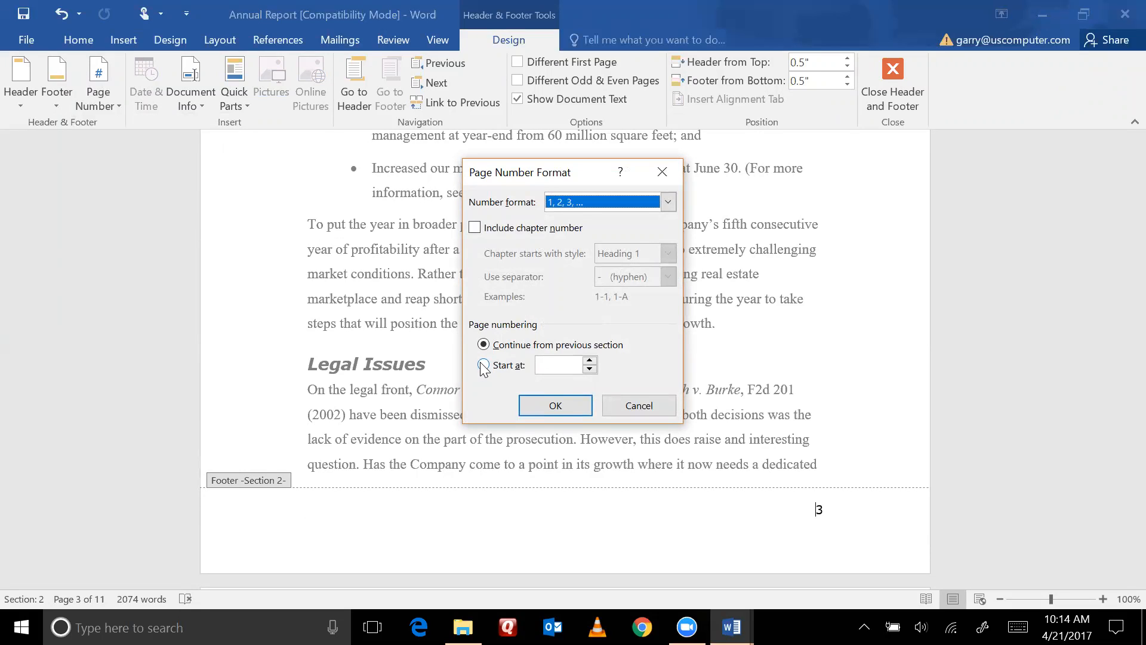
left_click(483, 365)
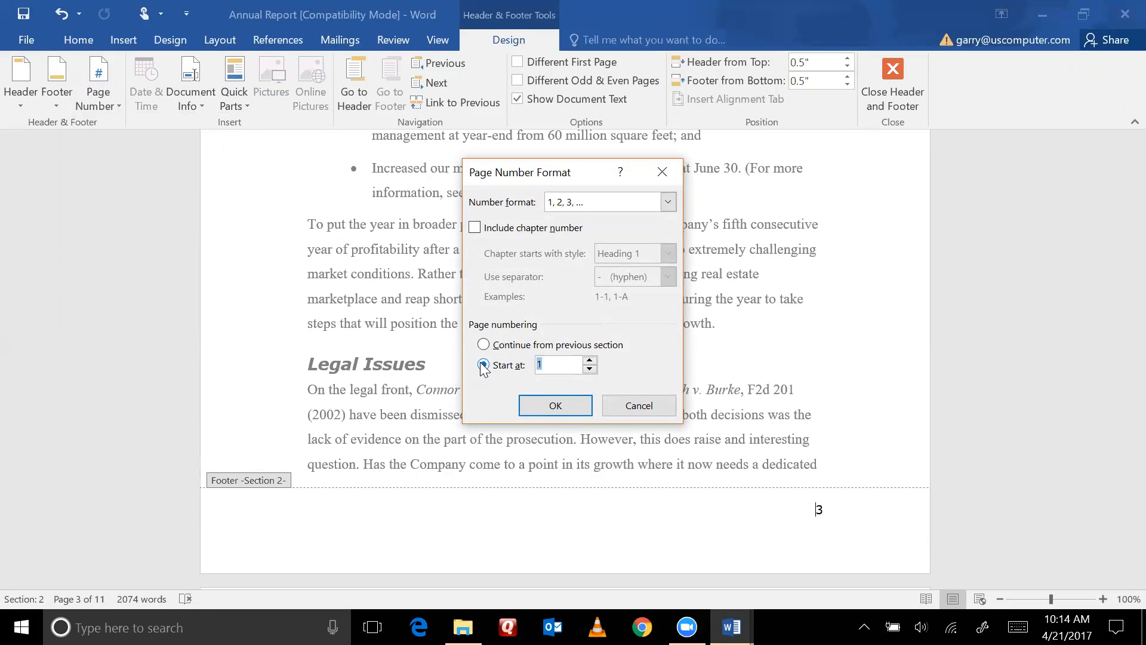
left_click(590, 360)
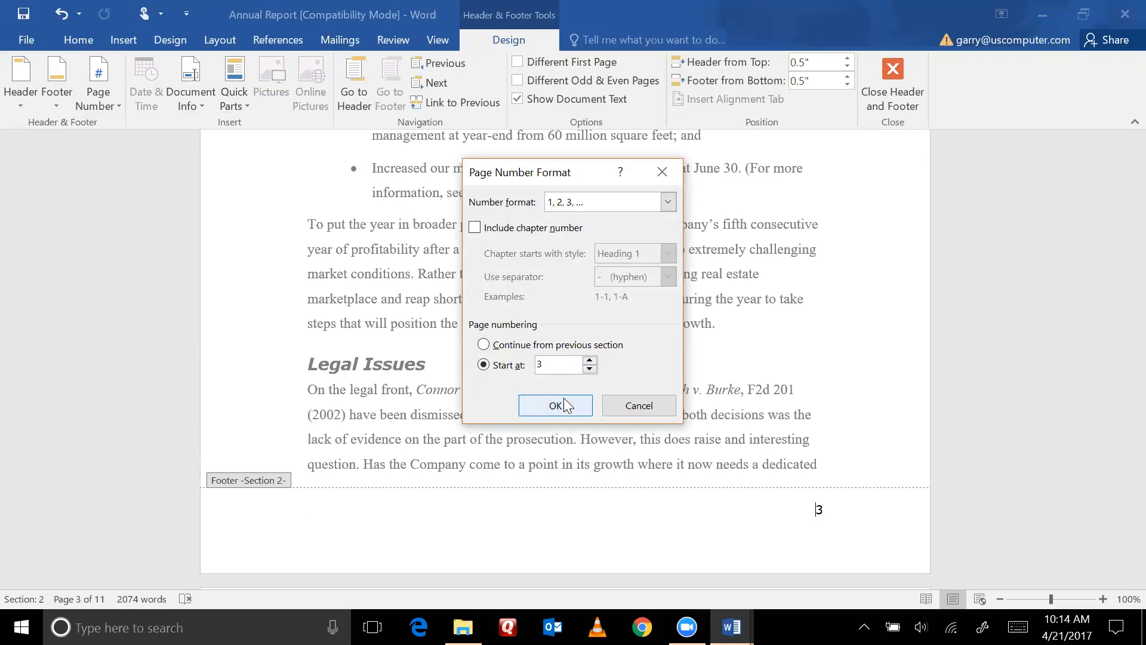
left_click(590, 369)
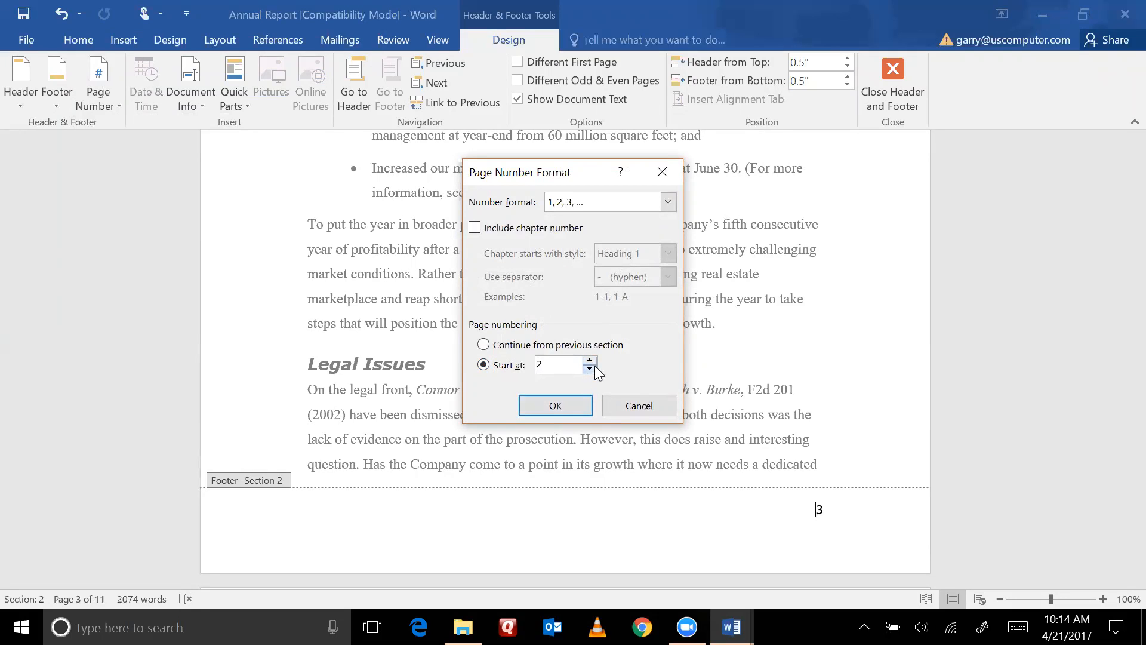
left_click(555, 405)
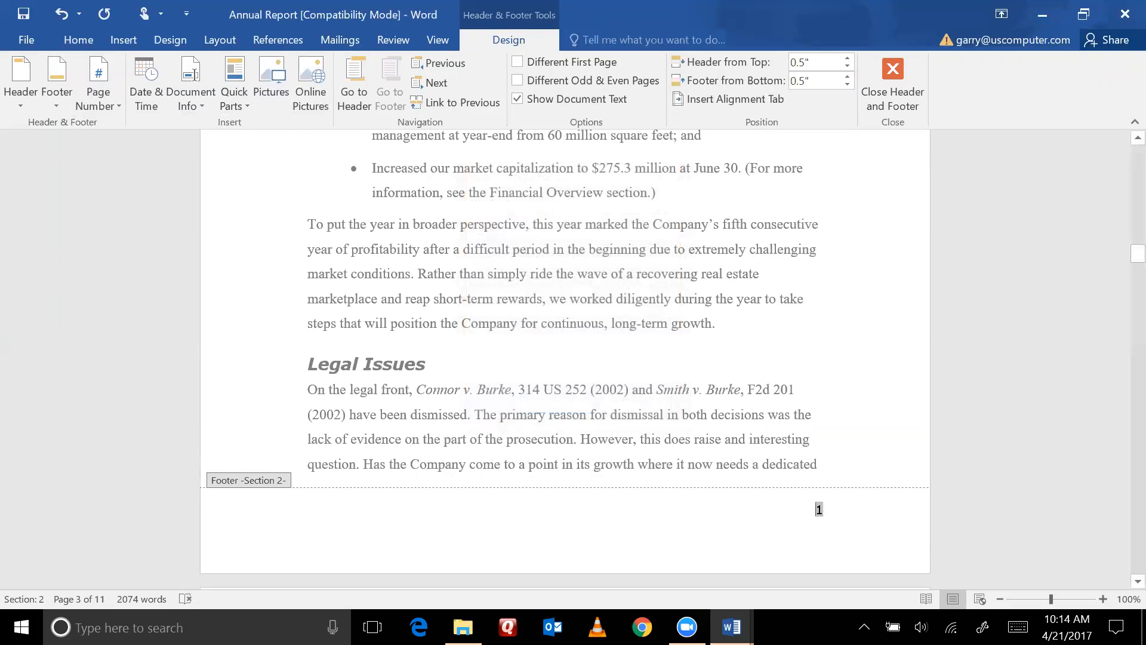
left_click(894, 89)
- Insert a next-page section break directly before the "Relocation" heading on the page numbered 4
left_click_drag(1122, 256, 1122, 426)
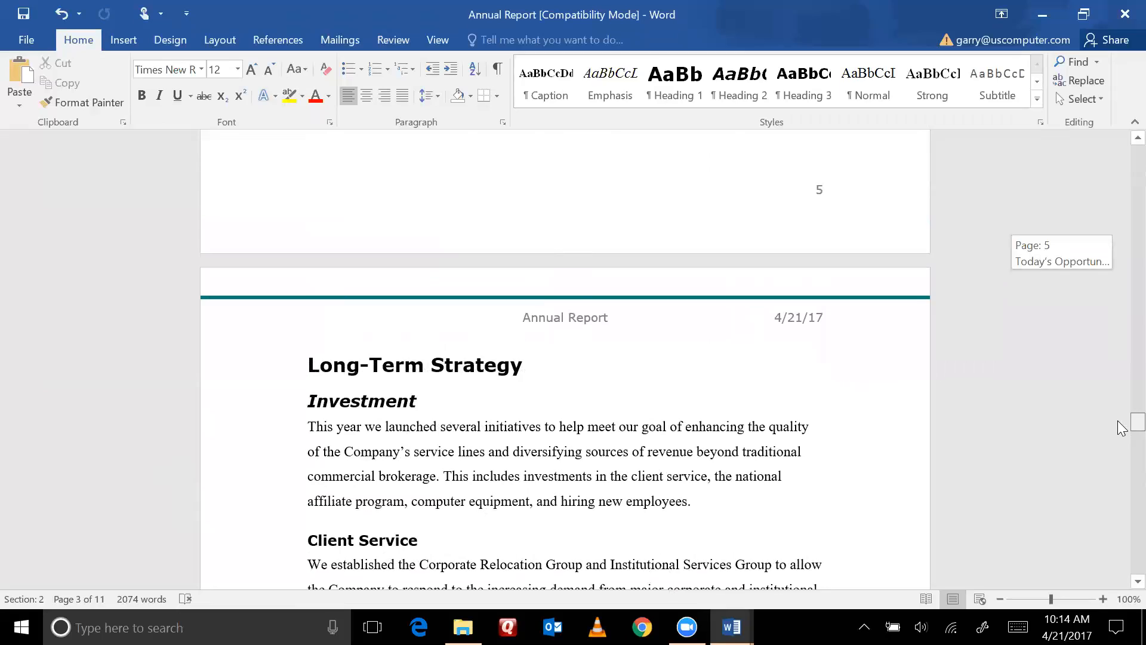
left_click_drag(1119, 422, 1120, 371)
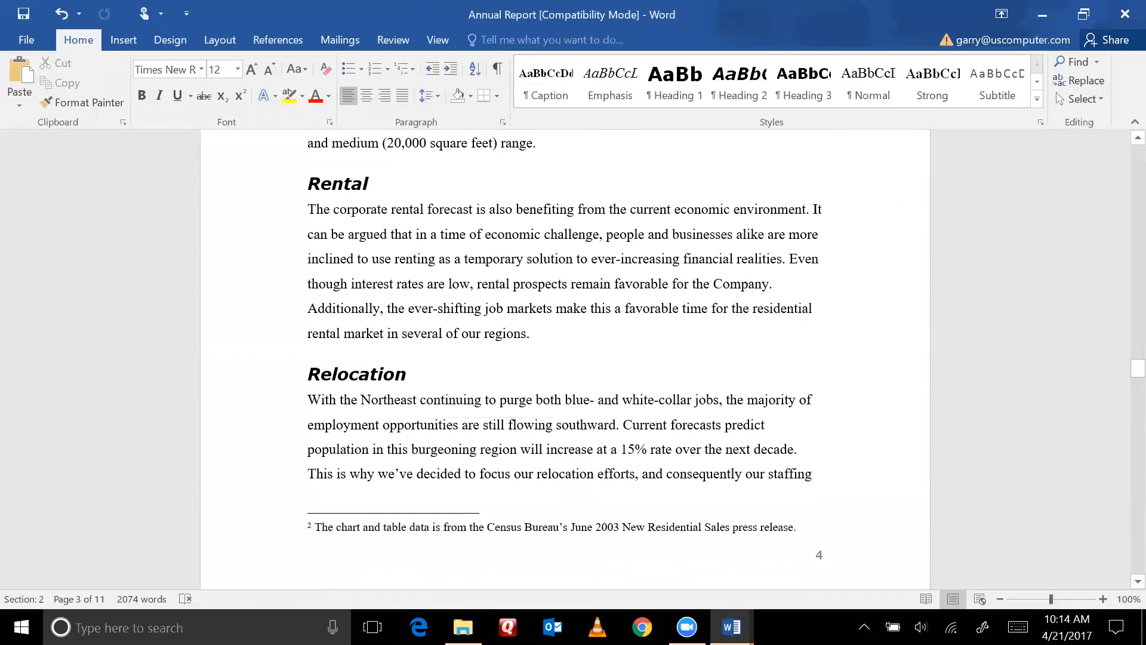
left_click(308, 375)
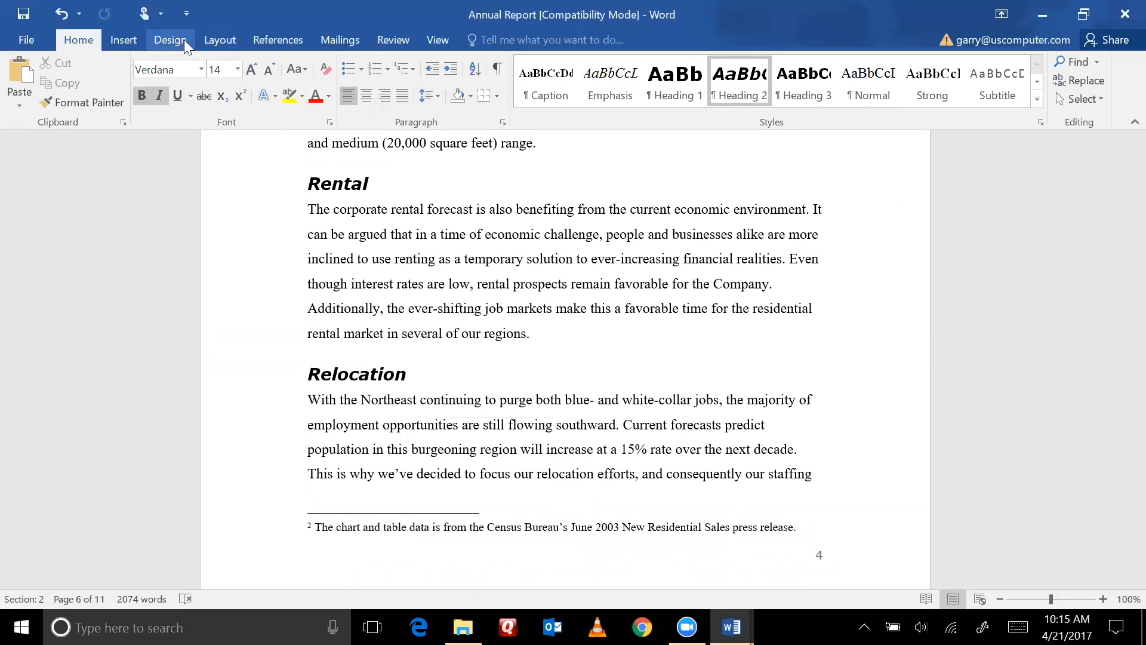
left_click(209, 43)
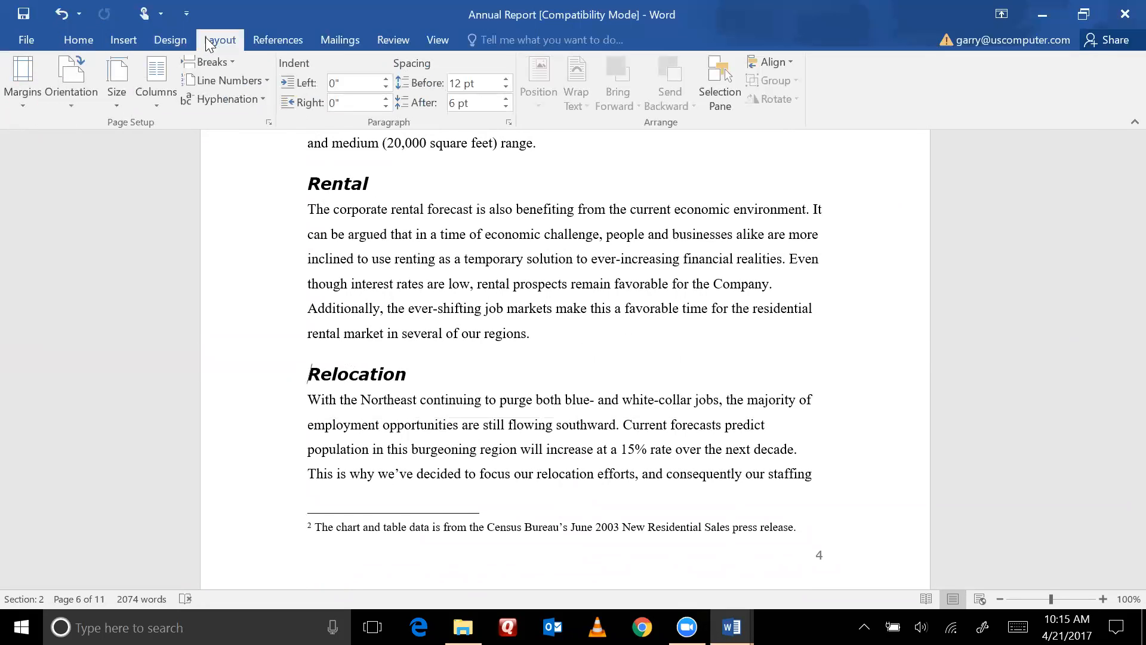
left_click(219, 62)
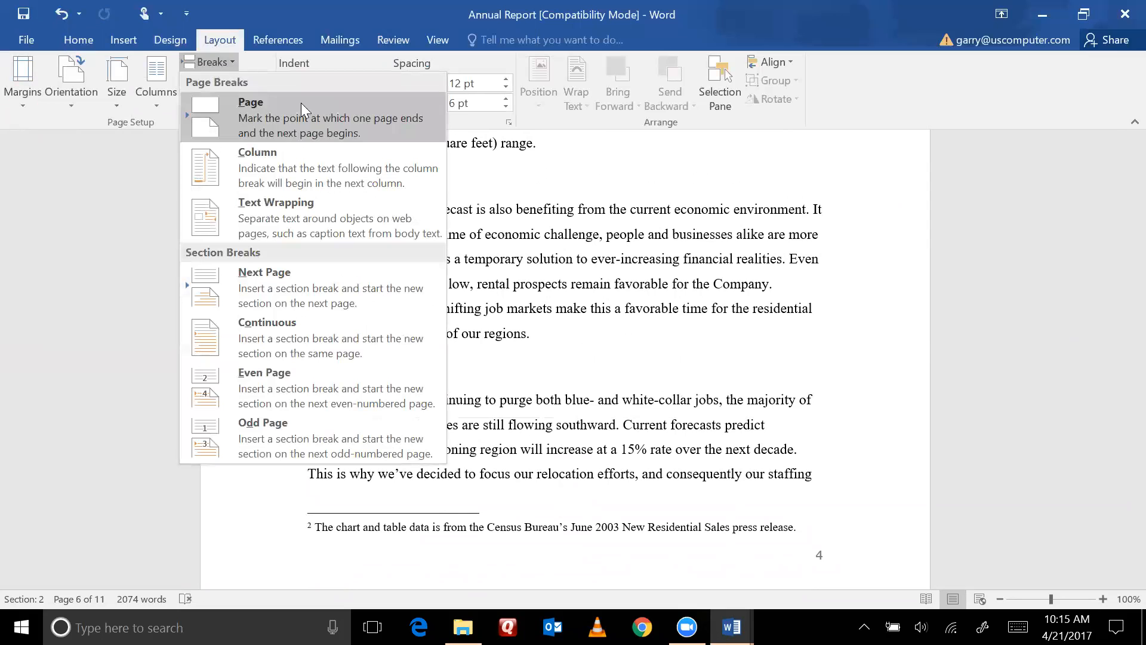
left_click(319, 286)
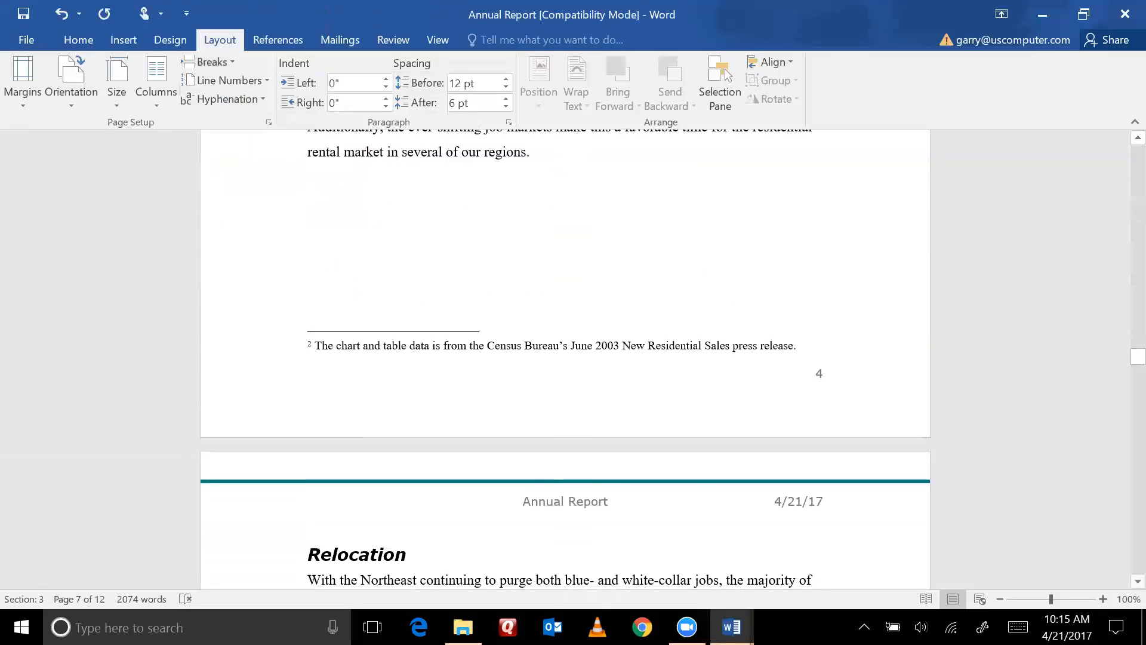
- Delete the "Annual Report" title and the date from the section 3 header above "Relocation", and unlink that header from the previous section
left_click_drag(1137, 356, 1119, 369)
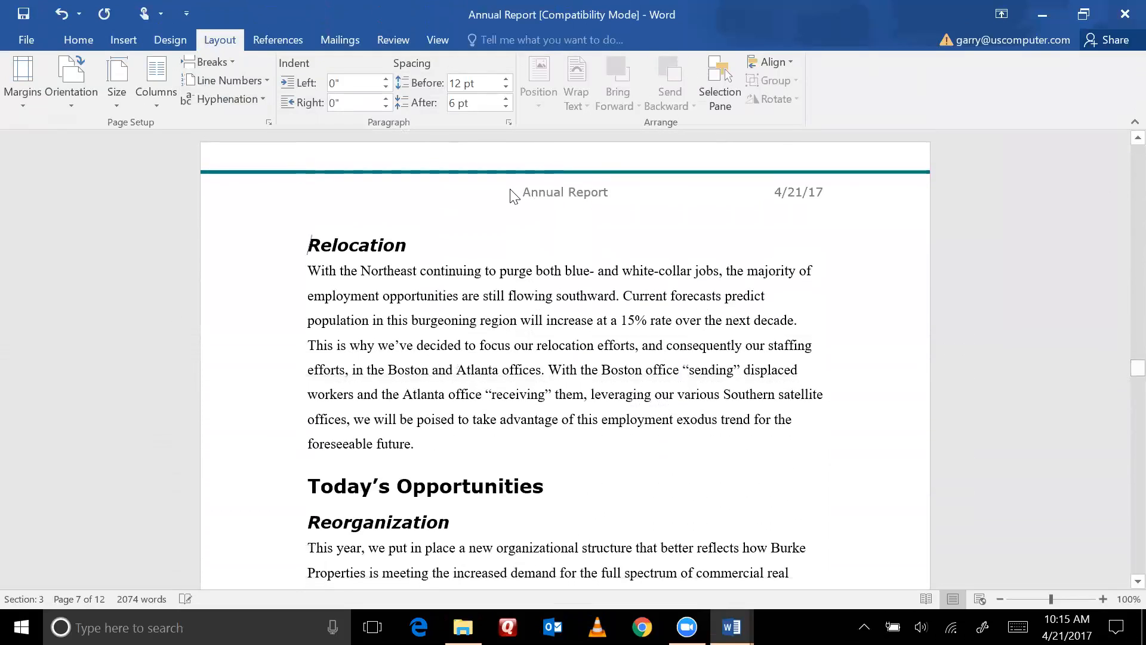
double_click(532, 194)
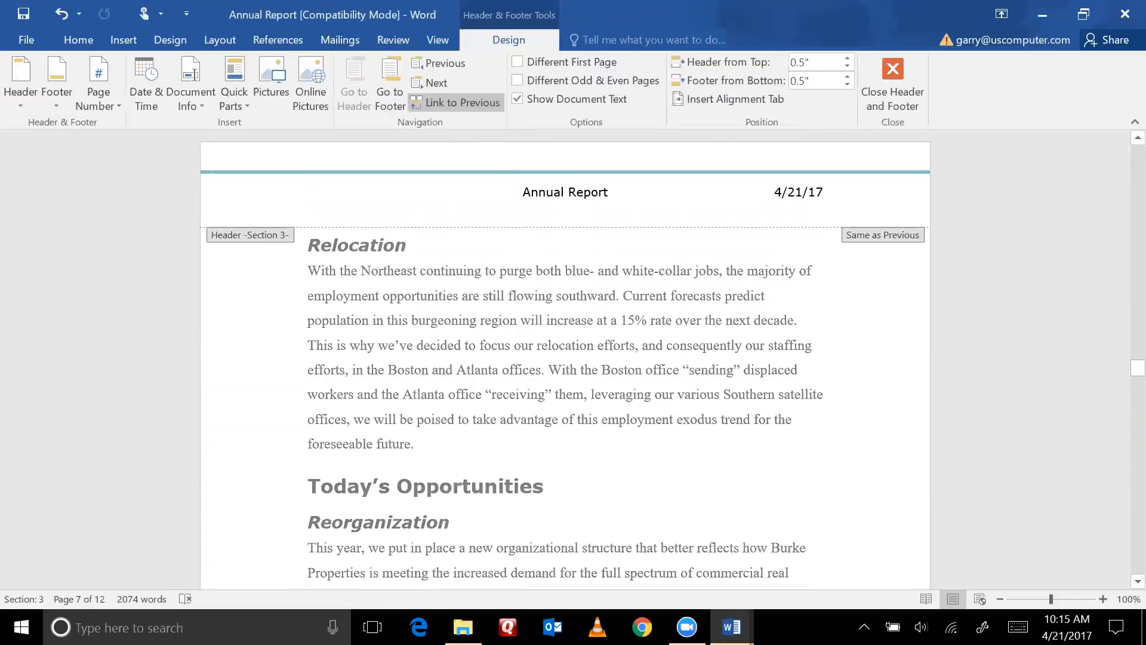
left_click_drag(523, 193, 770, 192)
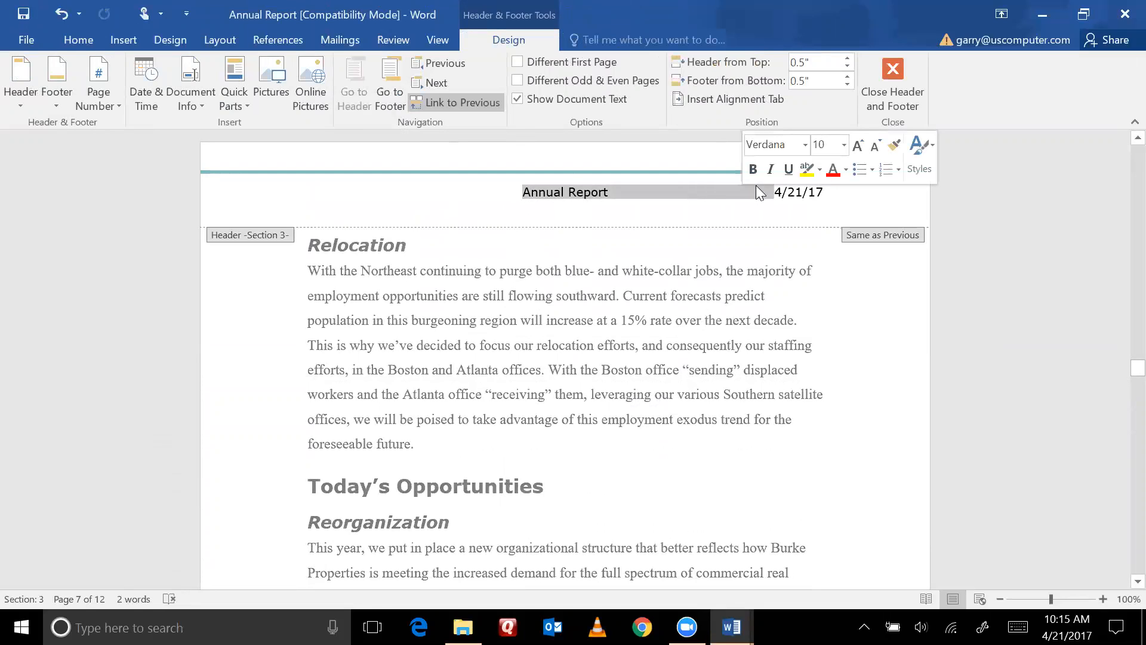
key("Delete")
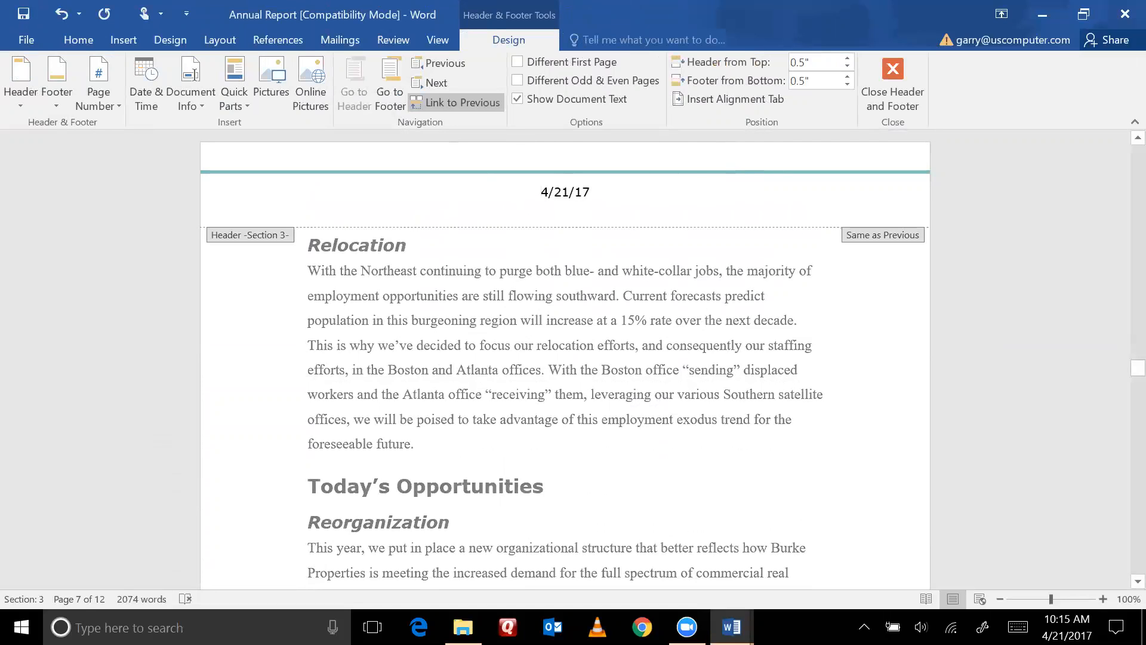
double_click(565, 192)
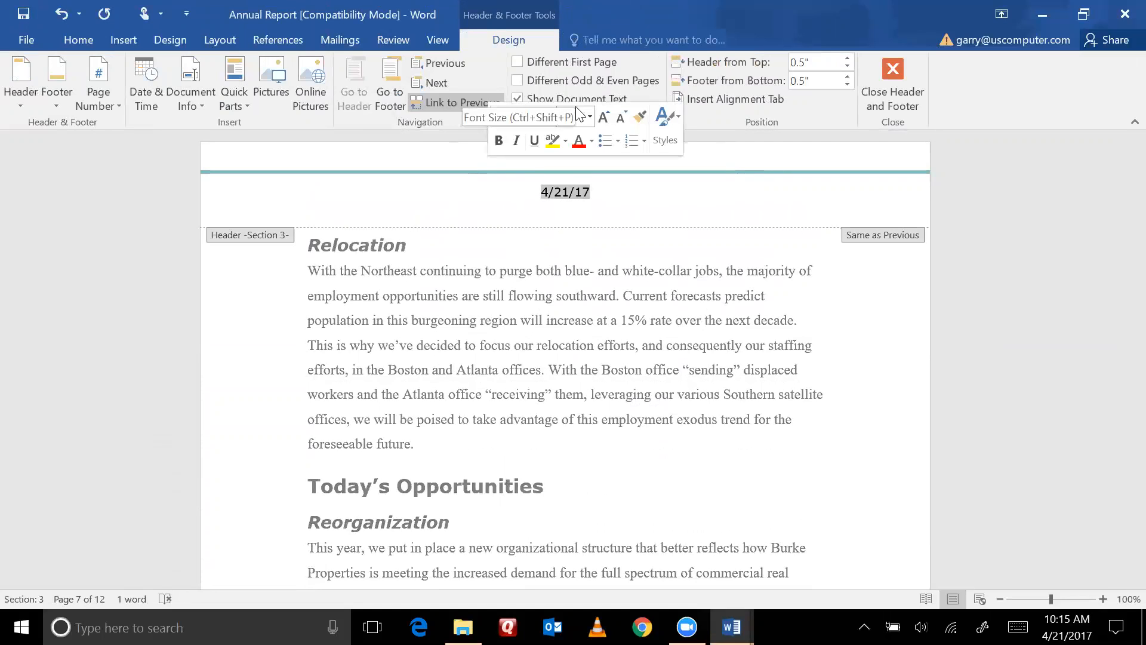
key("Delete")
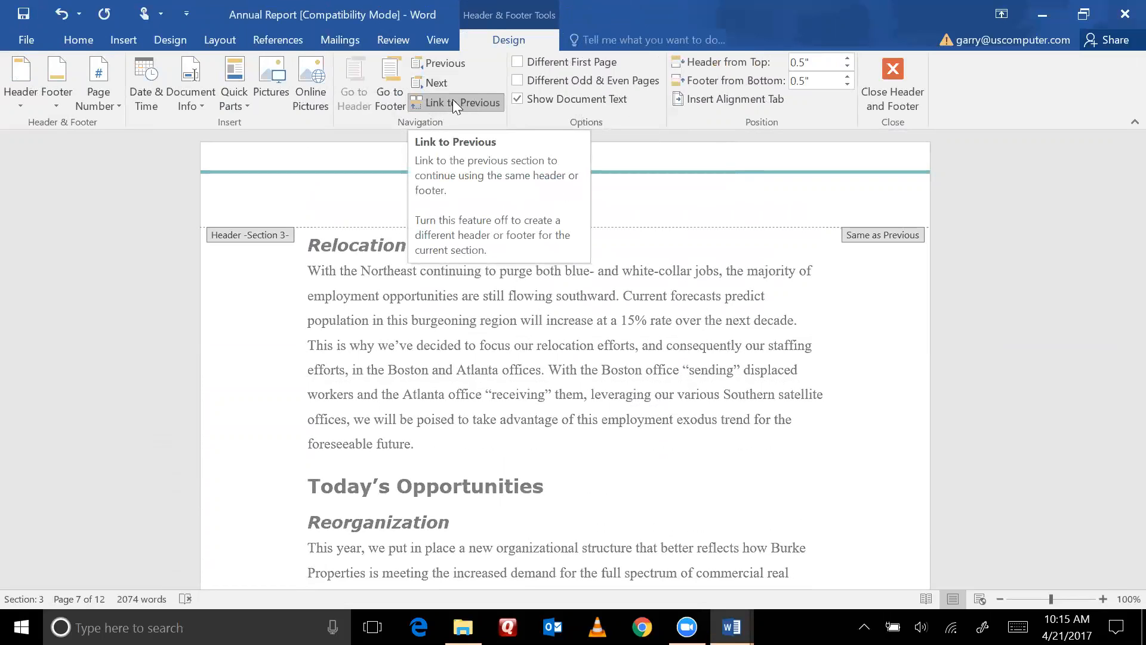
left_click(453, 101)
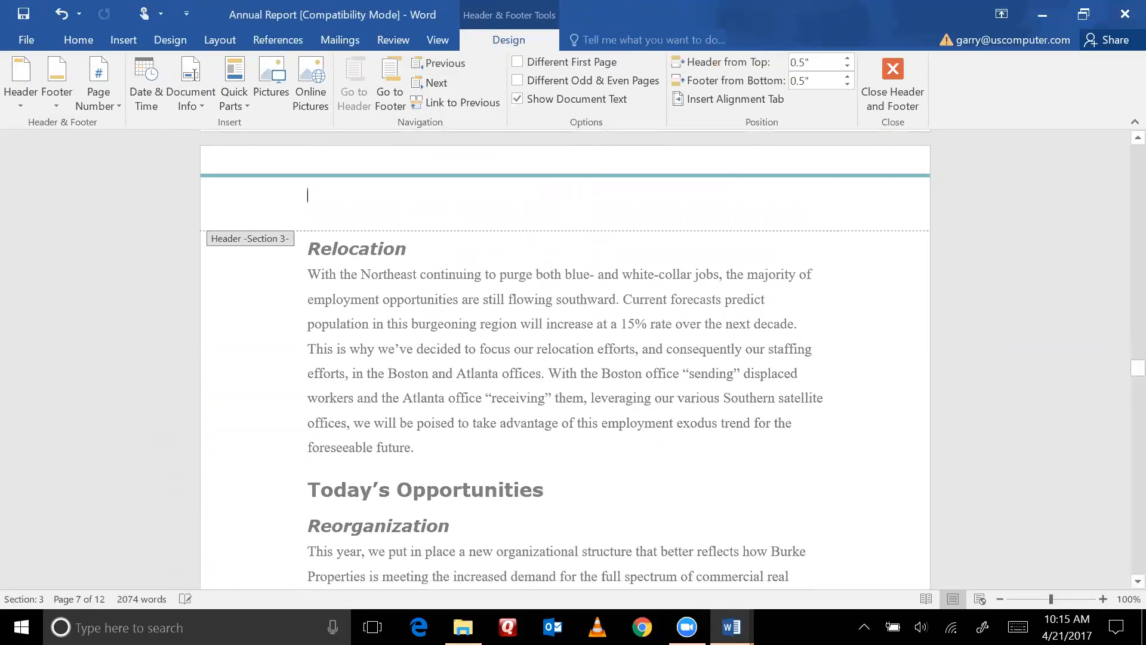
- Enter "RELOCATION" as the section 3 header text above the "Relocation" heading and close the header
type("RELO")
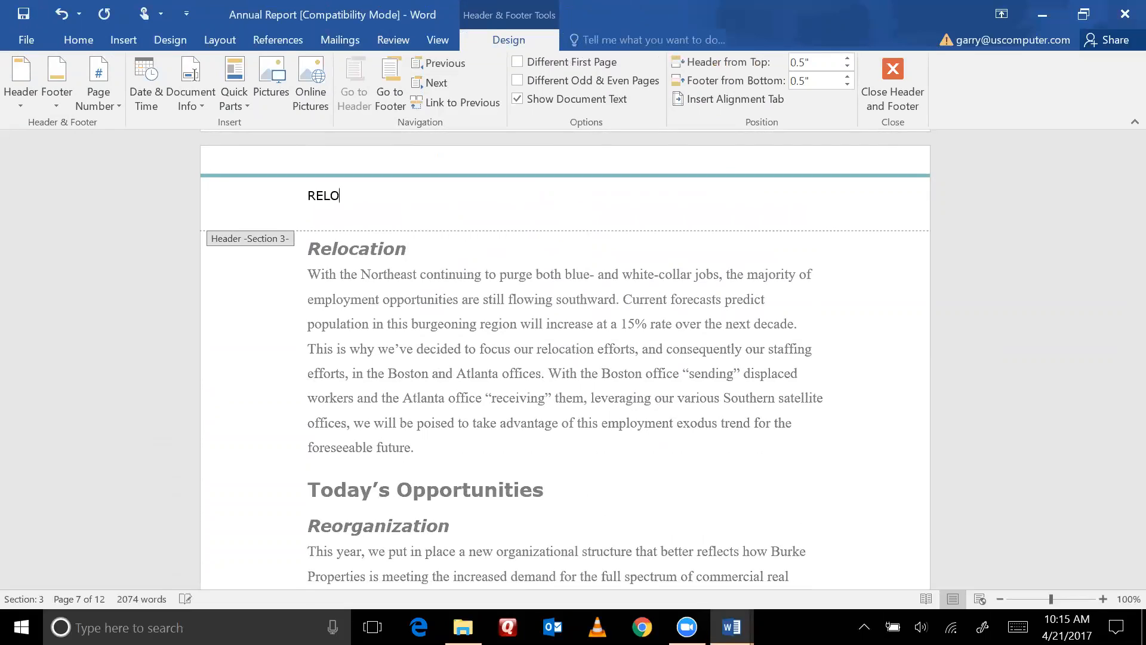
type("CATION")
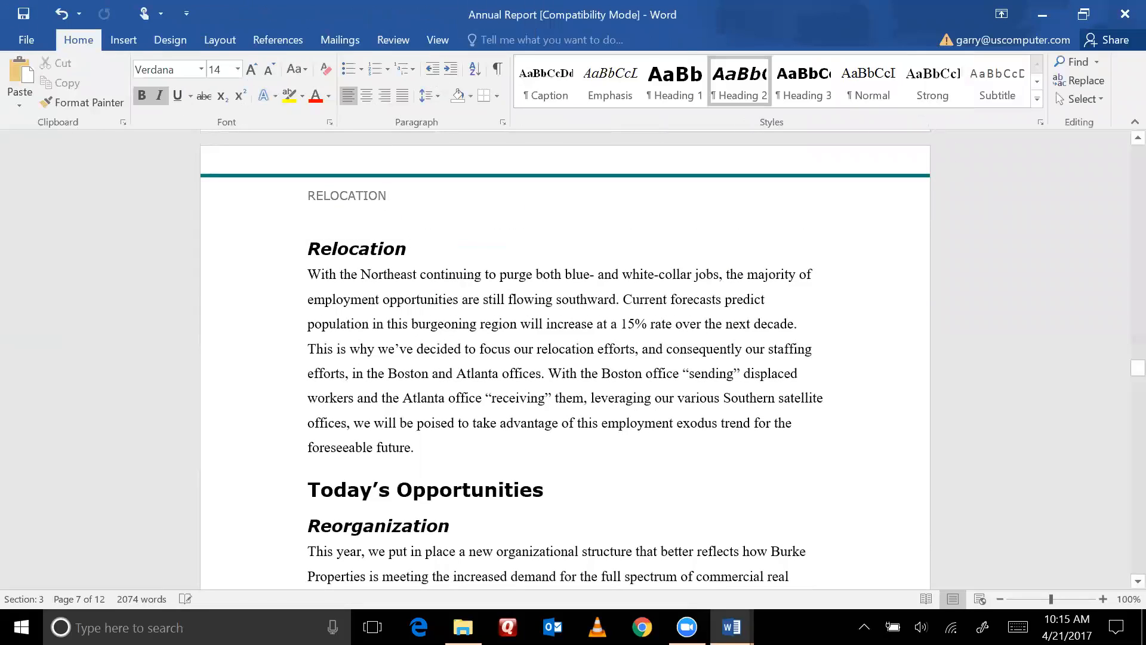
mouse_move(1122, 379)
left_mouse_down()
mouse_move(1118, 291)
mouse_move(1121, 431)
mouse_move(1110, 256)
mouse_move(1122, 373)
left_mouse_up()
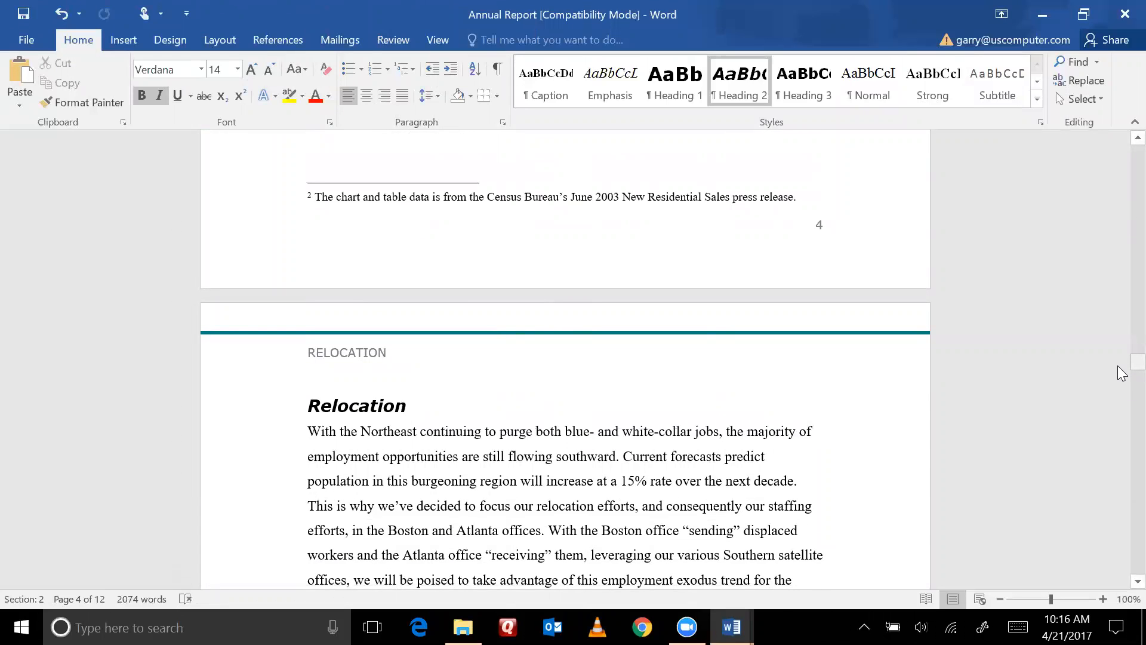
- Insert a continuous section break directly before the "Tables:" heading
left_click_drag(1122, 368, 1122, 512)
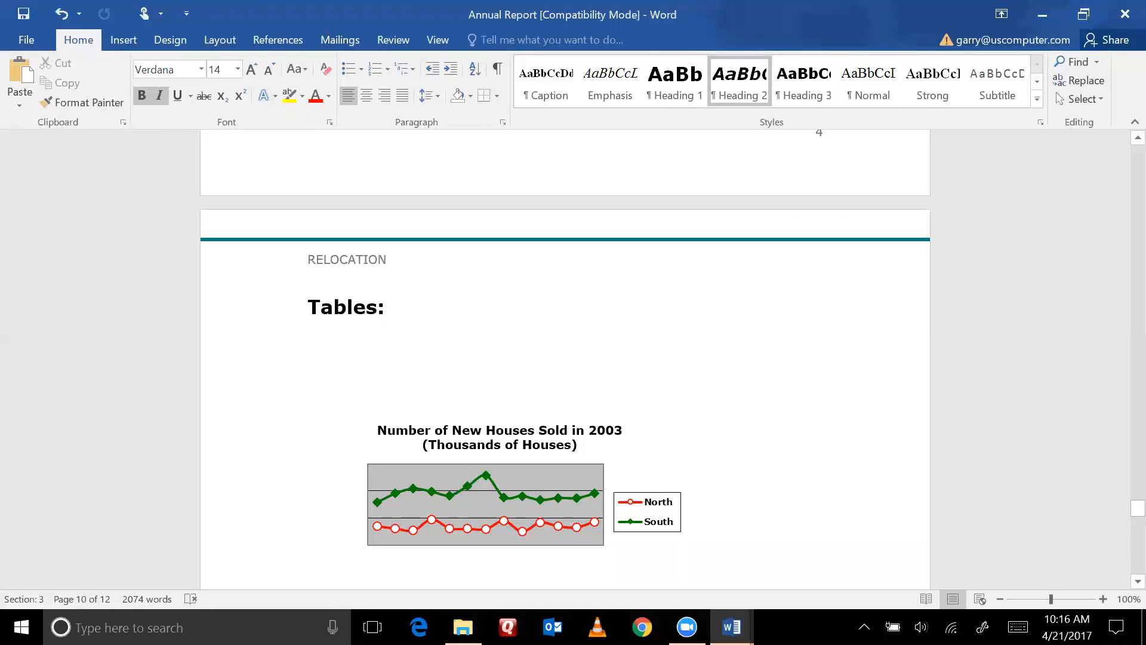
left_click(308, 307)
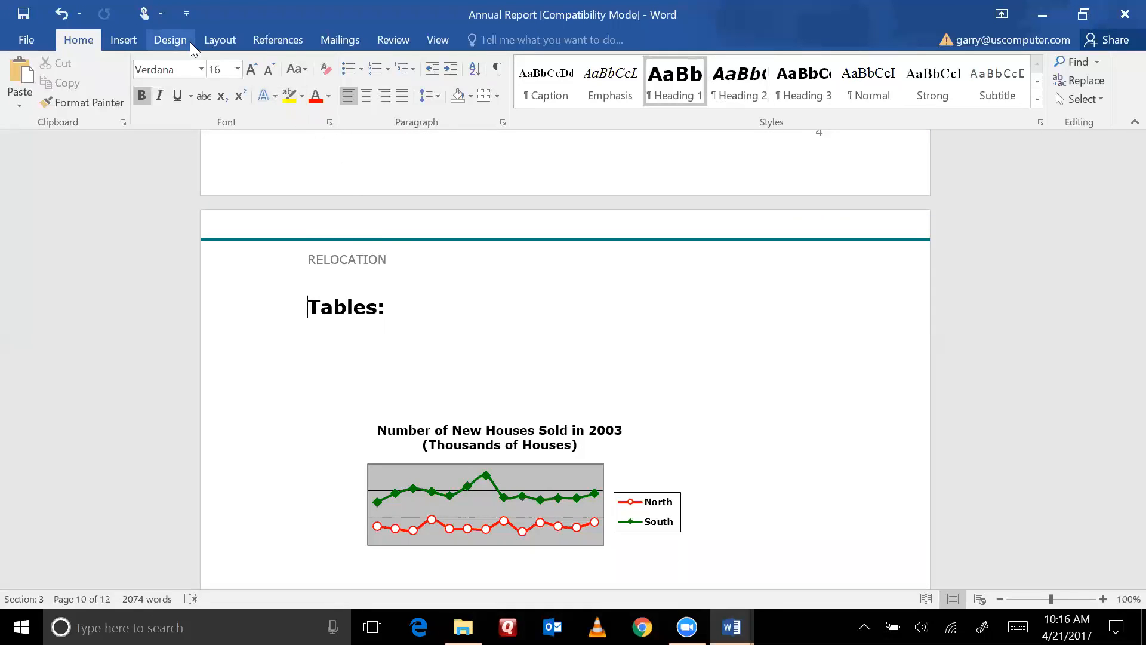
left_click(221, 41)
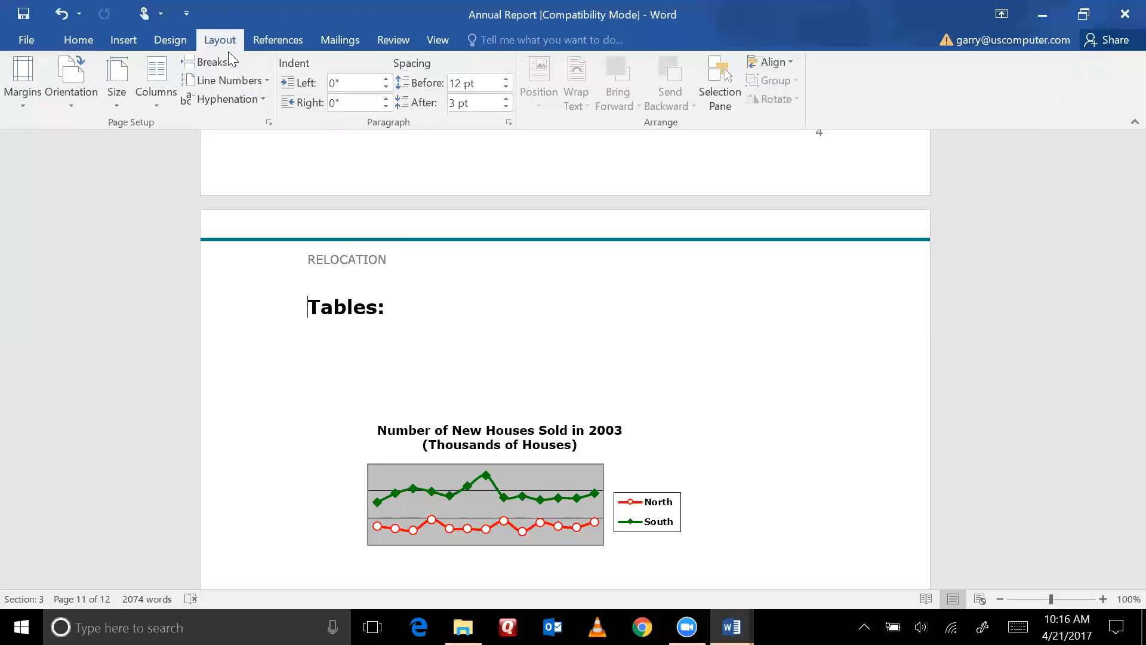
left_click(226, 63)
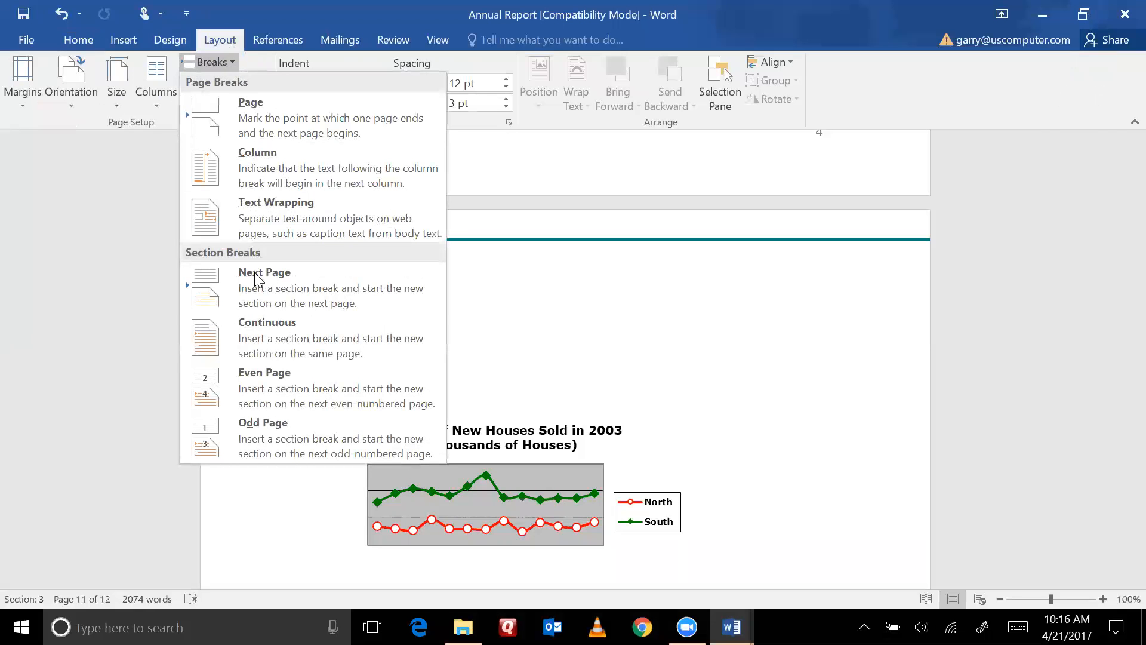
left_click(255, 329)
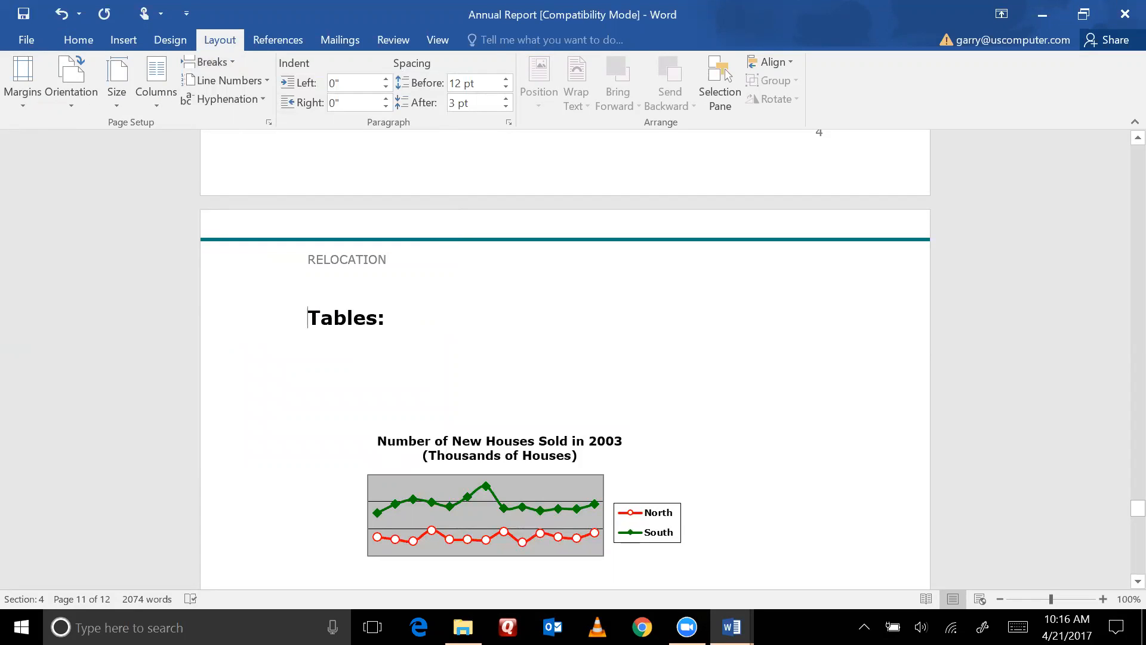
- Replace the header text above the "Tables:" heading with "TABLES" and close the header
double_click(370, 263)
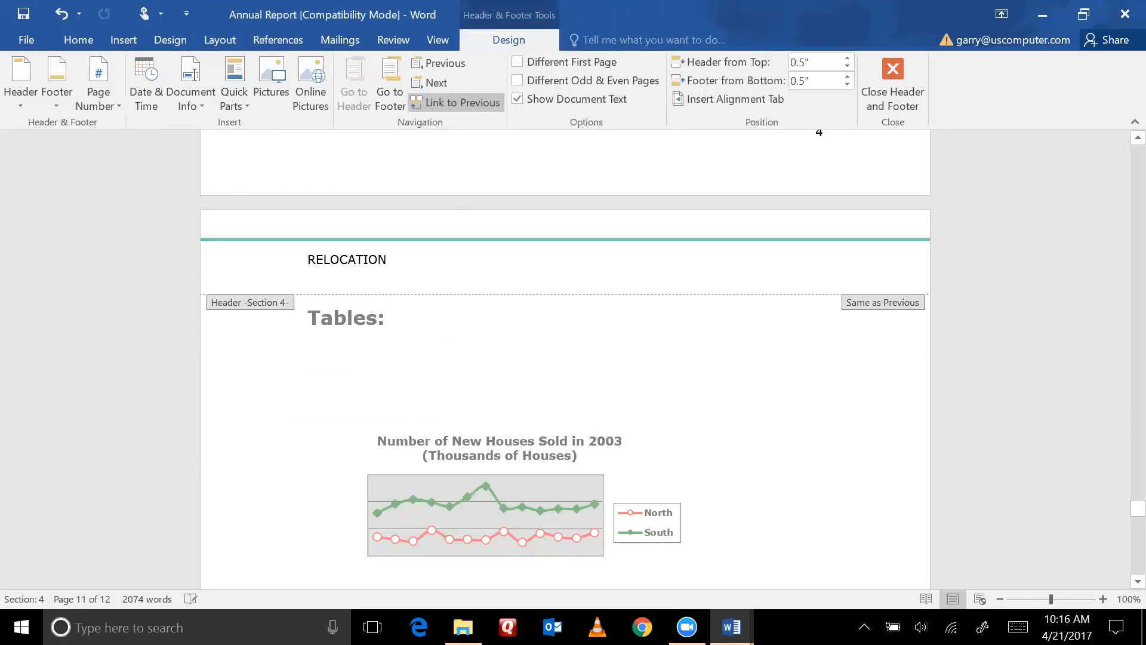
double_click(346, 259)
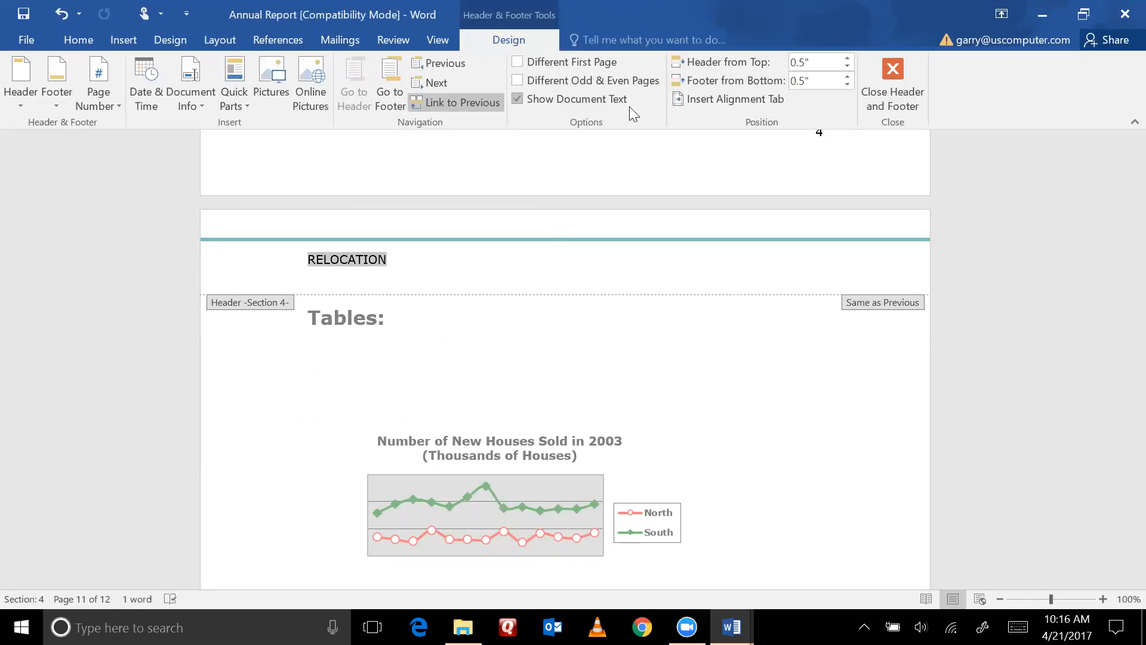
type("TA")
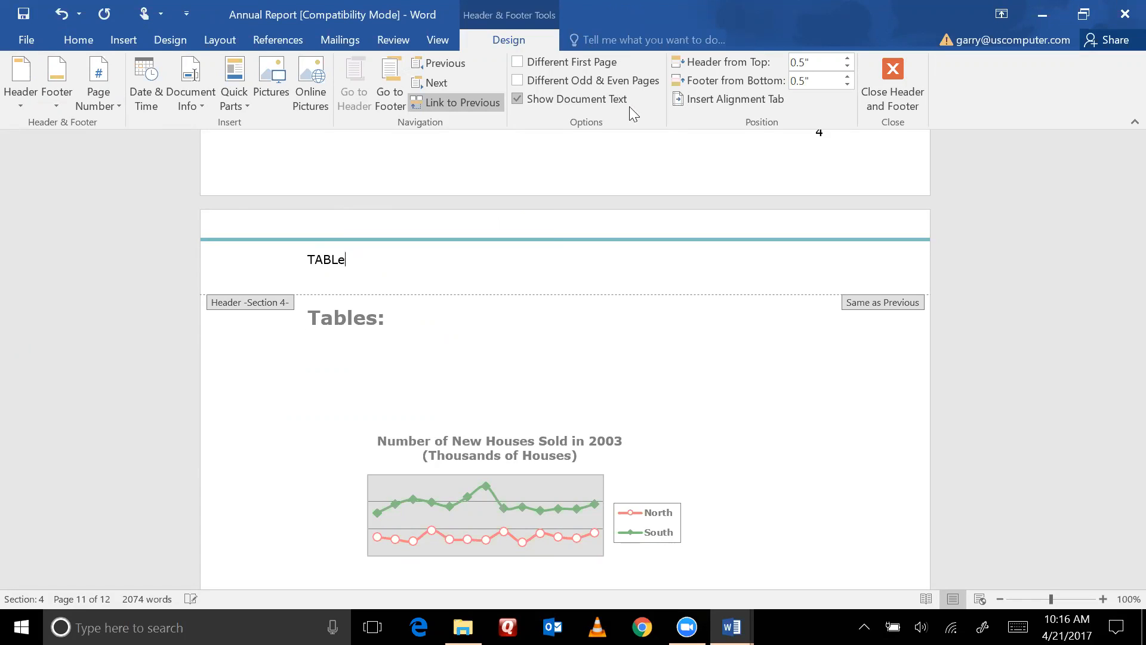
type("BLES")
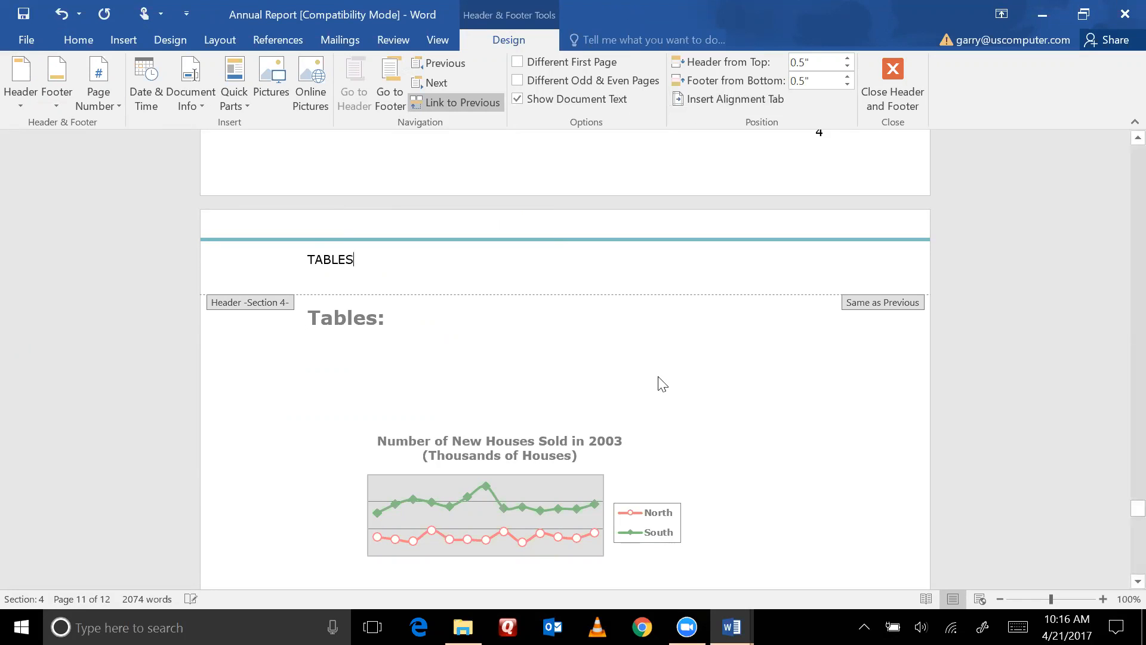
left_click(893, 89)
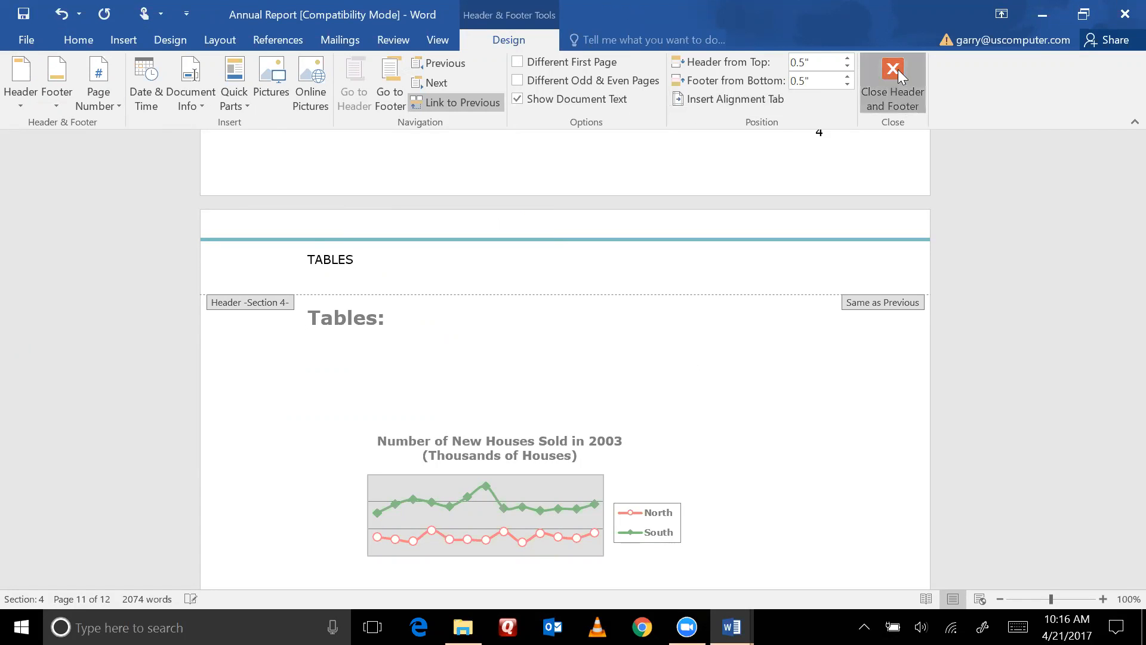
- Delete the word "TABLES" from the section 3 header above the "Relocation" heading and close the header
left_click_drag(1122, 517, 1122, 434)
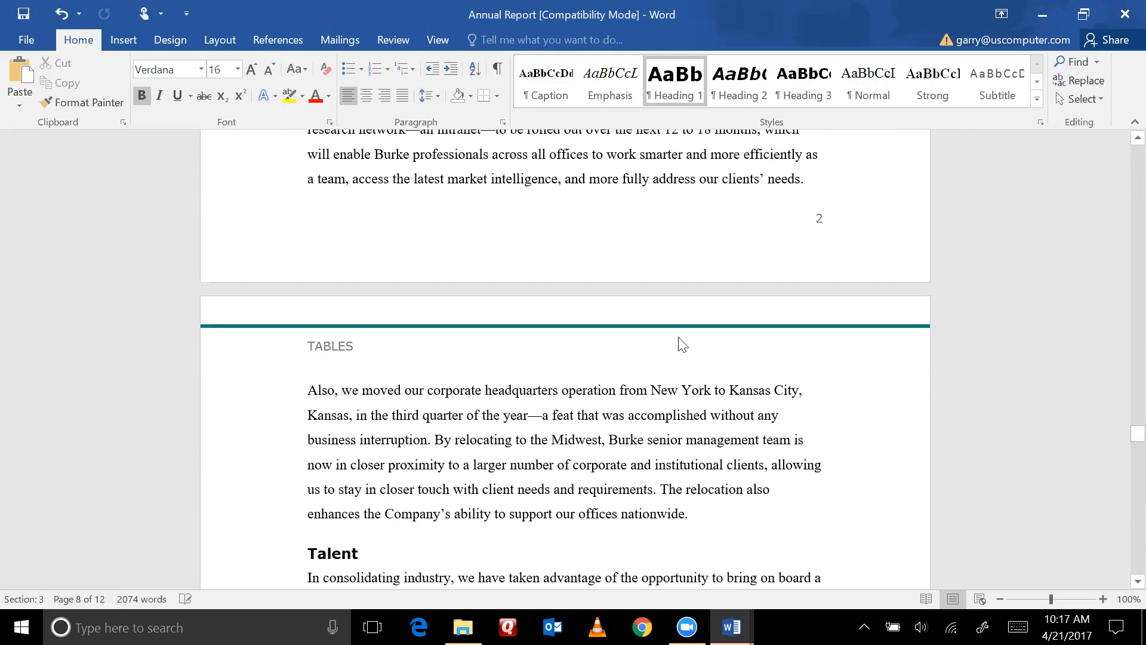
left_click_drag(1122, 442, 1122, 373)
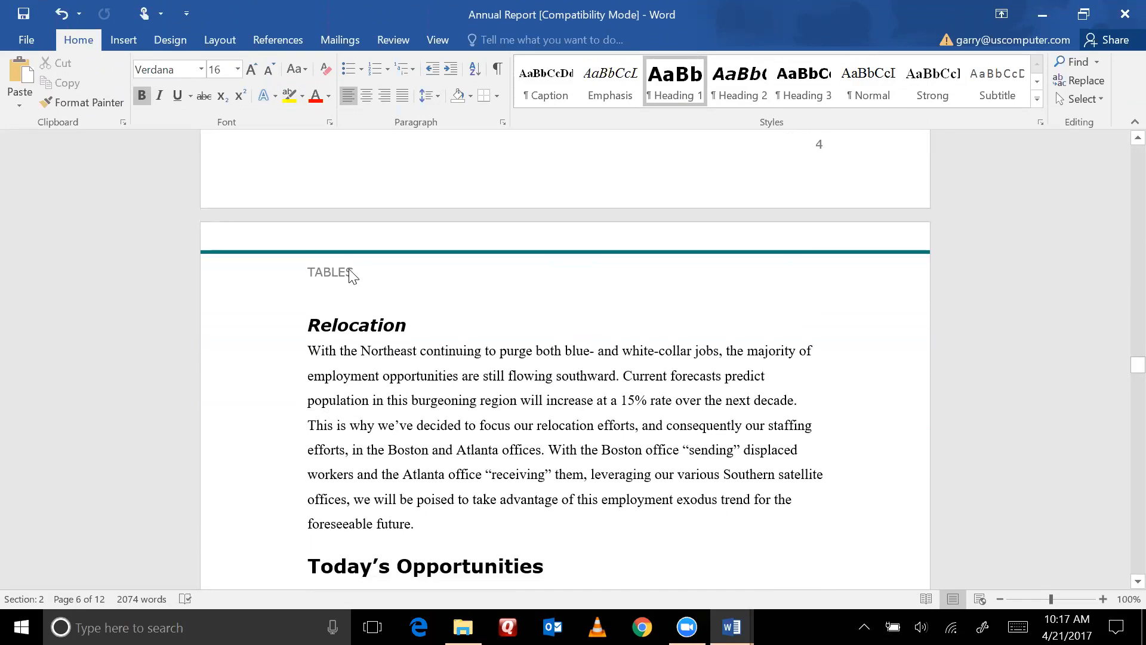
double_click(351, 274)
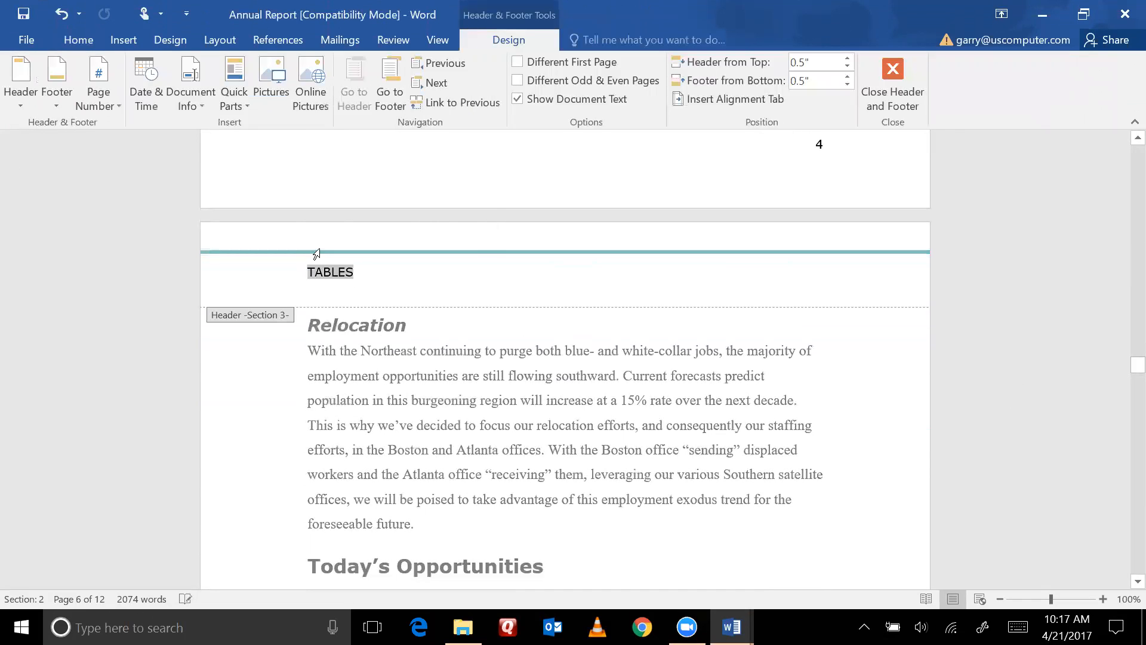
key("Delete")
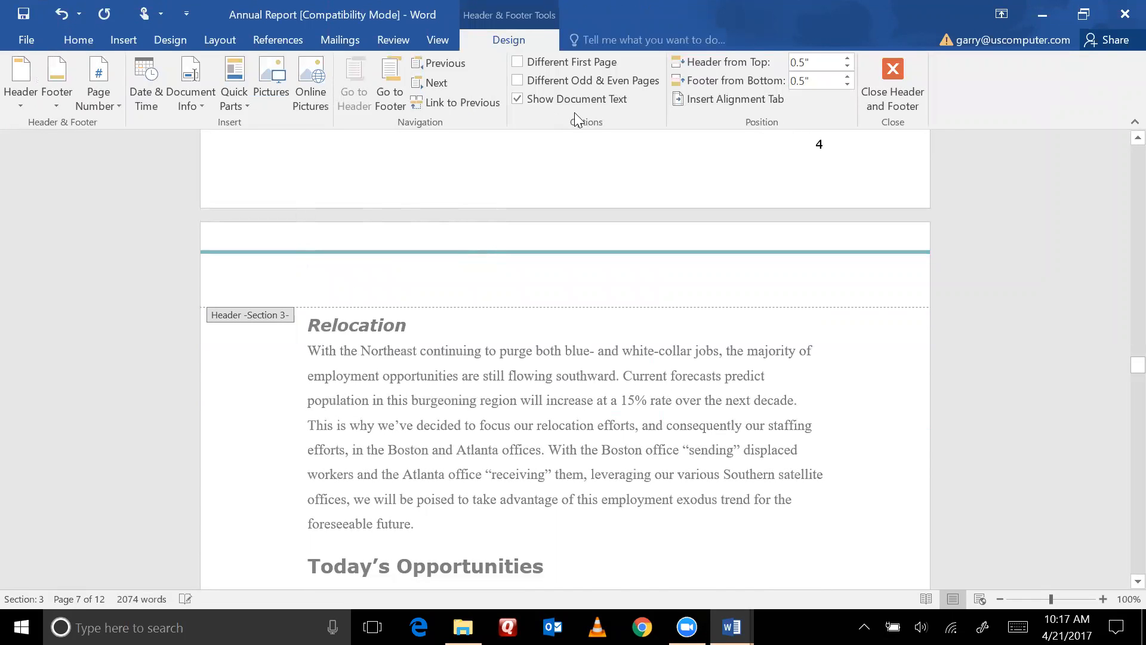
left_click(891, 74)
- Show the formatting marks and delete the continuous section break before the "Tables:" heading
mouse_move(1122, 369)
left_mouse_down()
mouse_move(1121, 384)
mouse_move(1119, 368)
left_mouse_up()
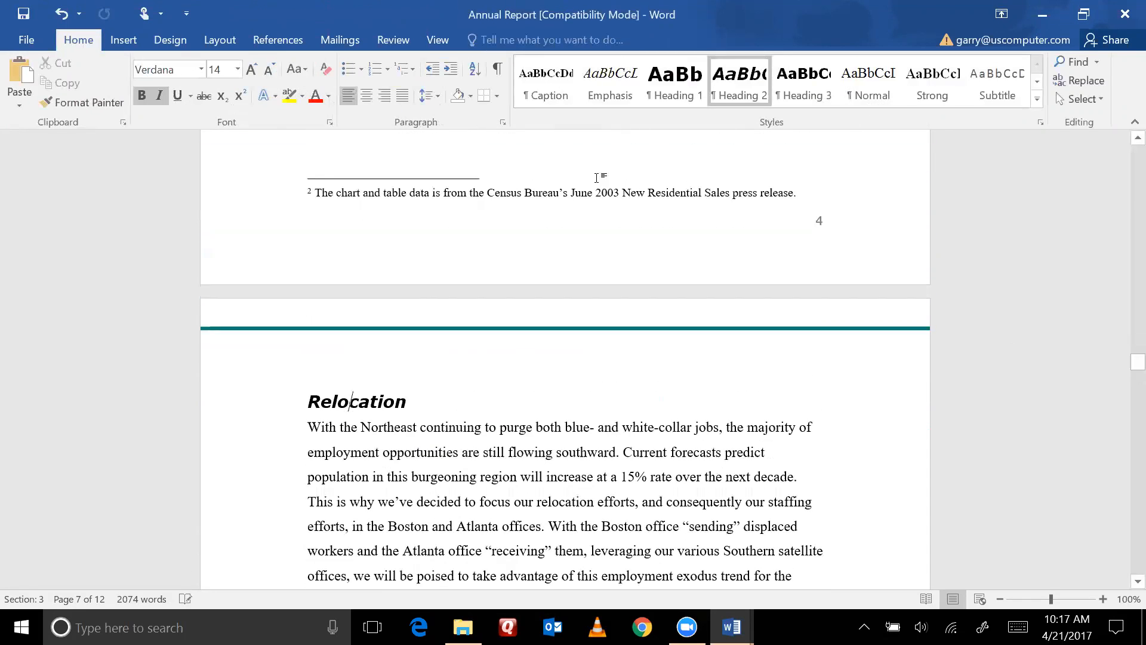
left_click(496, 71)
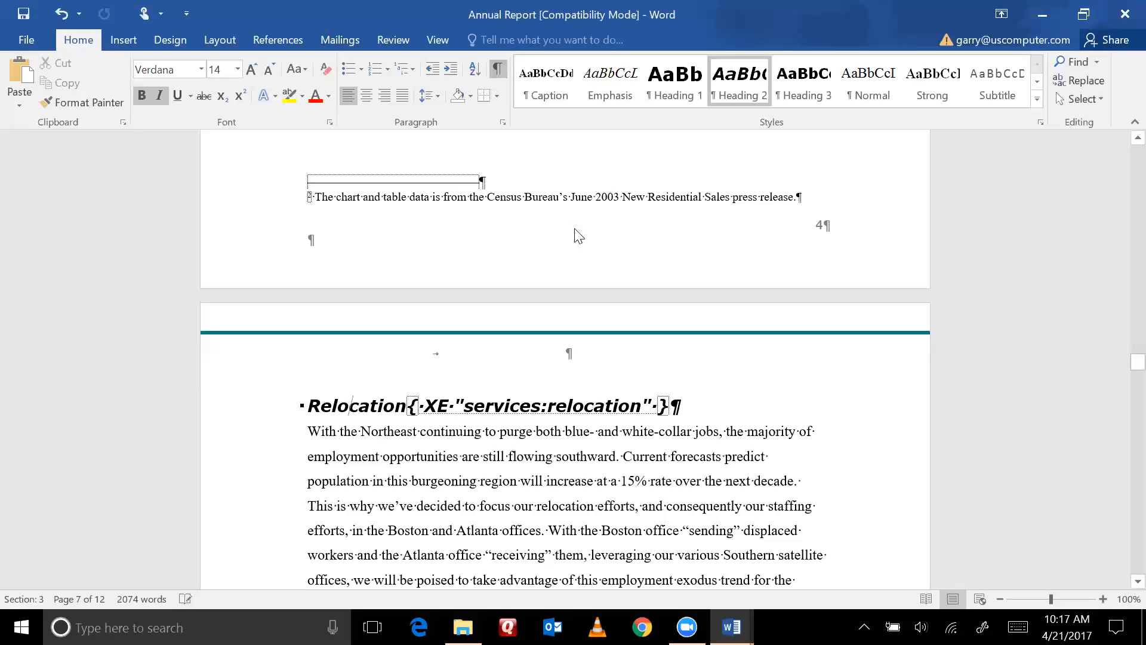
left_click_drag(1122, 369, 1118, 488)
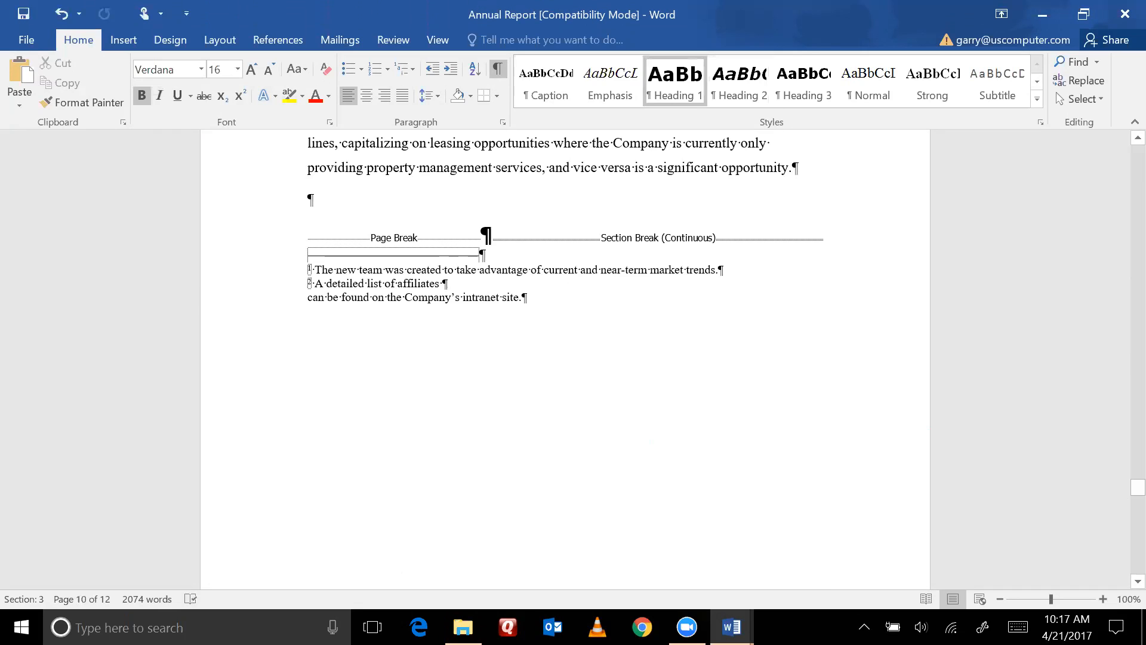
key("Delete")
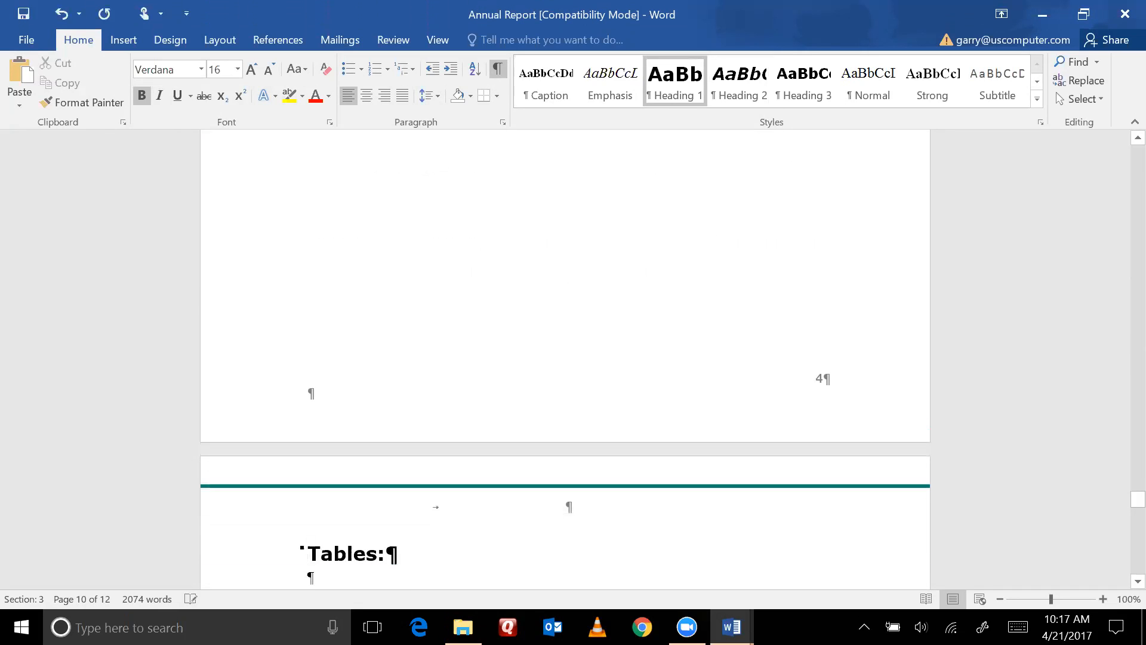
- Replace the continuous section break between the Cases list and "To Our Stockholders" with a next-page section break
left_click_drag(1122, 510, 1053, 217)
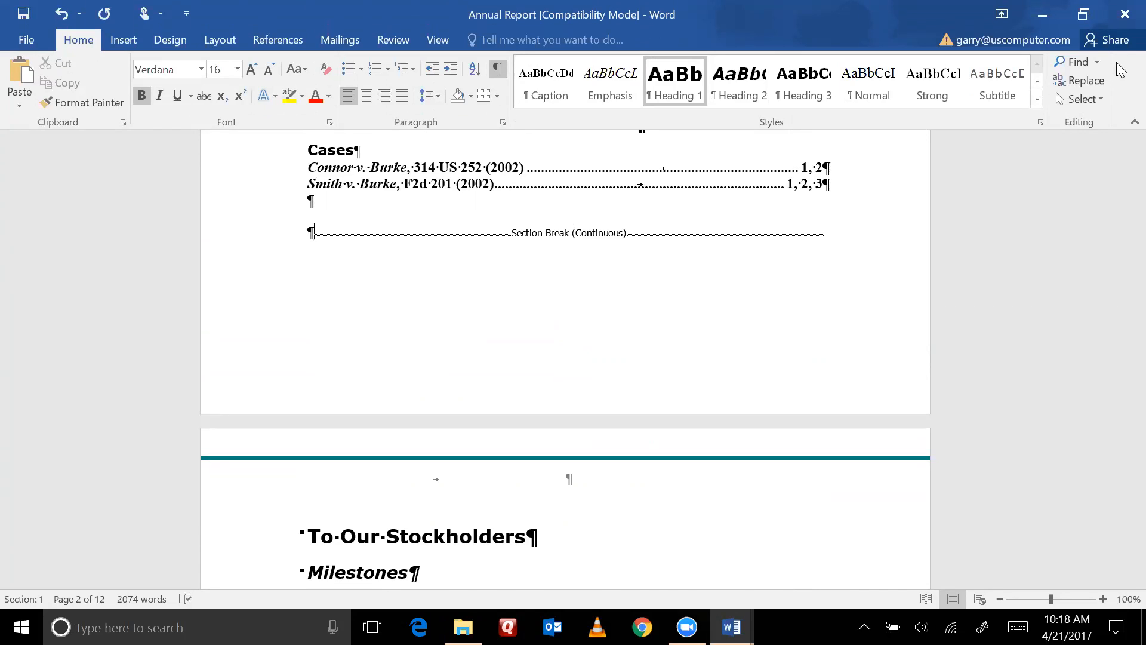
key("Delete")
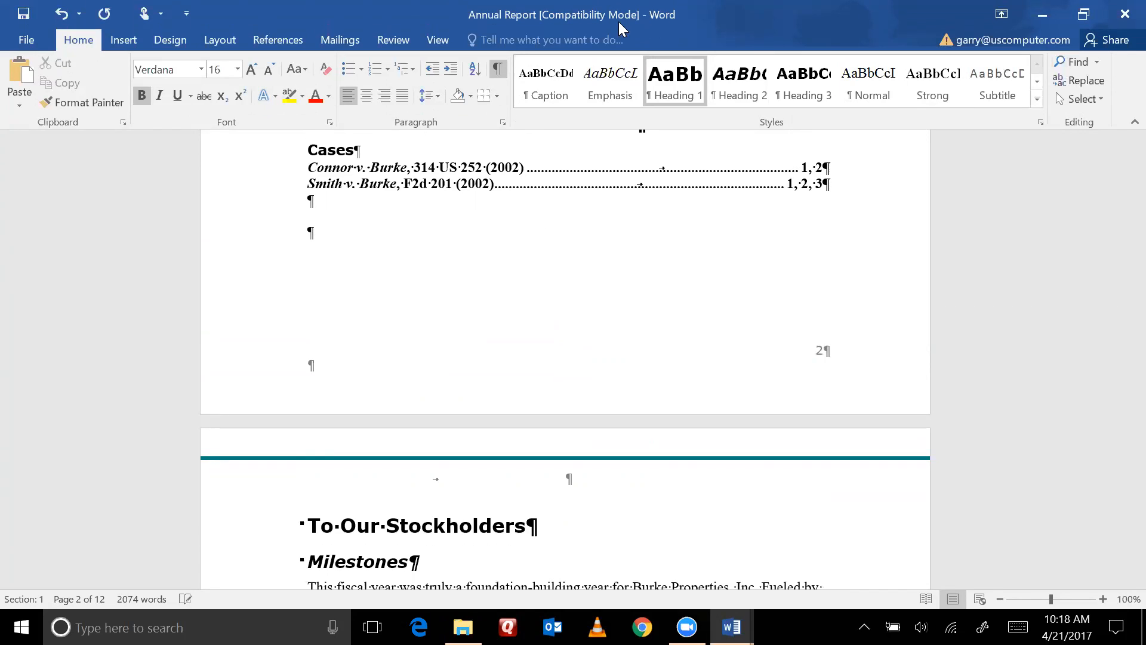
left_click(309, 232)
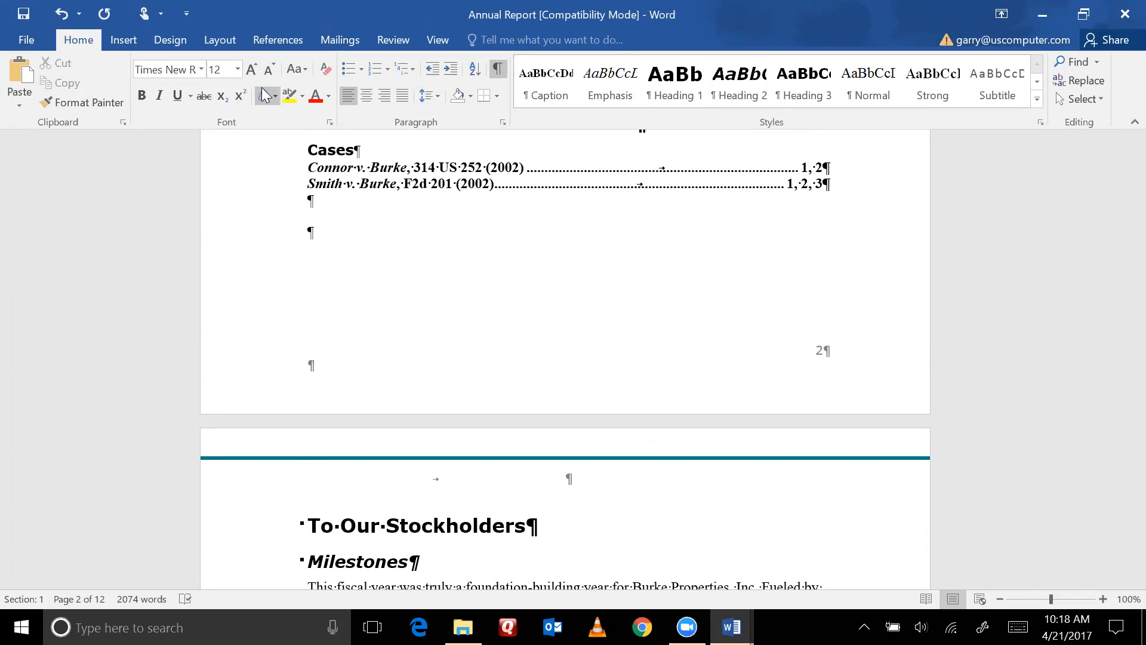
left_click(217, 40)
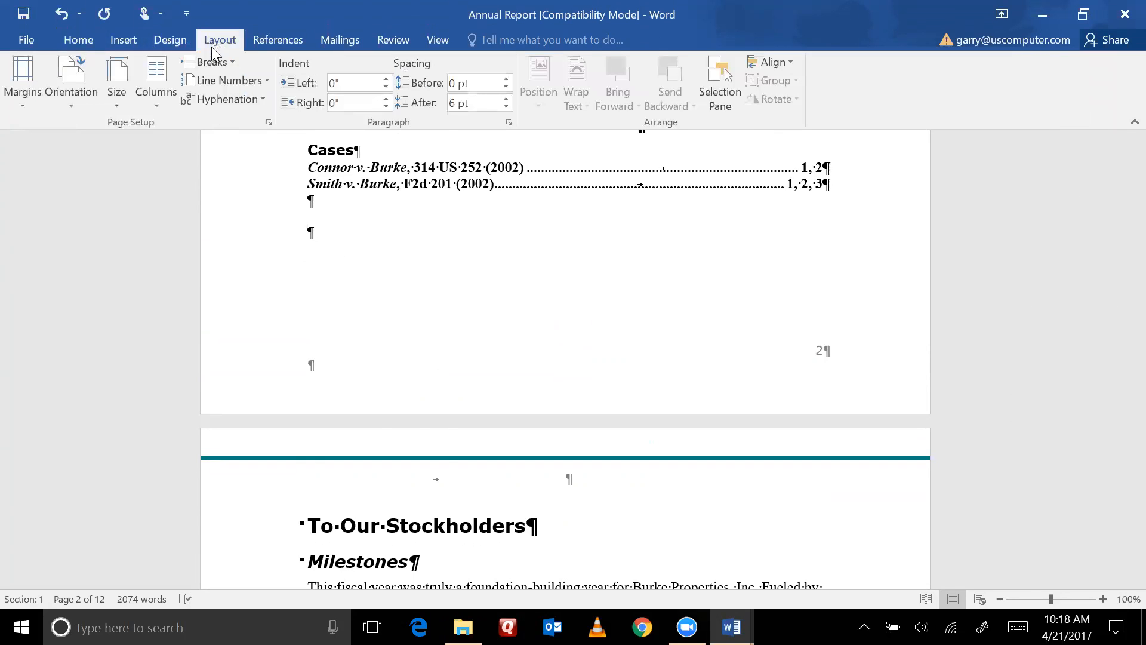
left_click(211, 61)
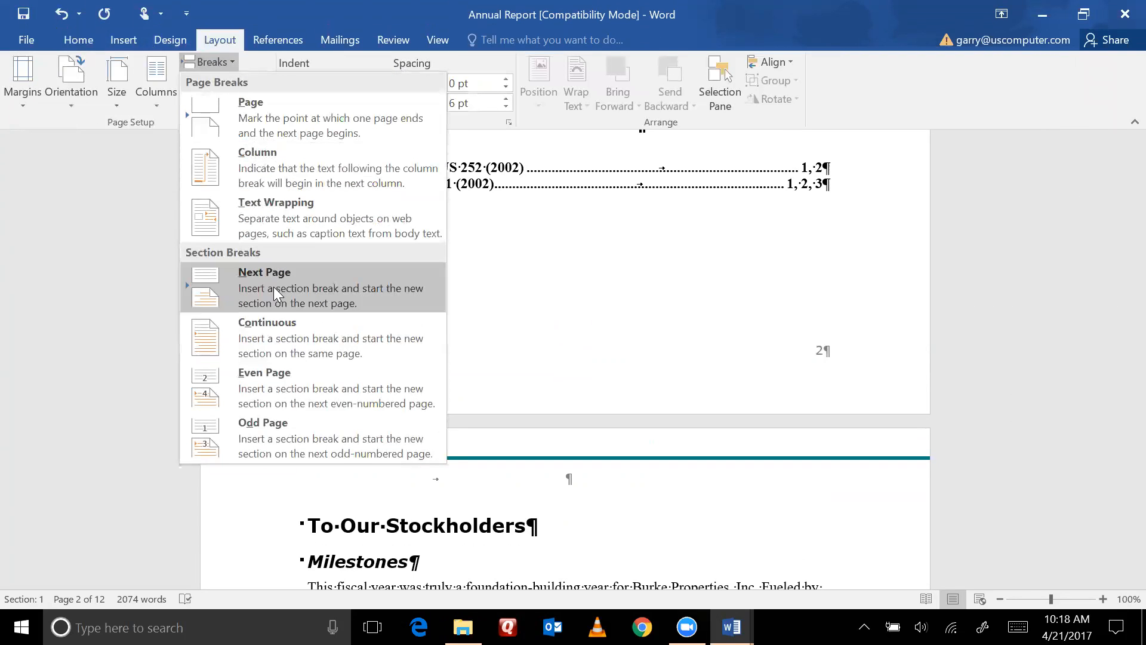
left_click(271, 289)
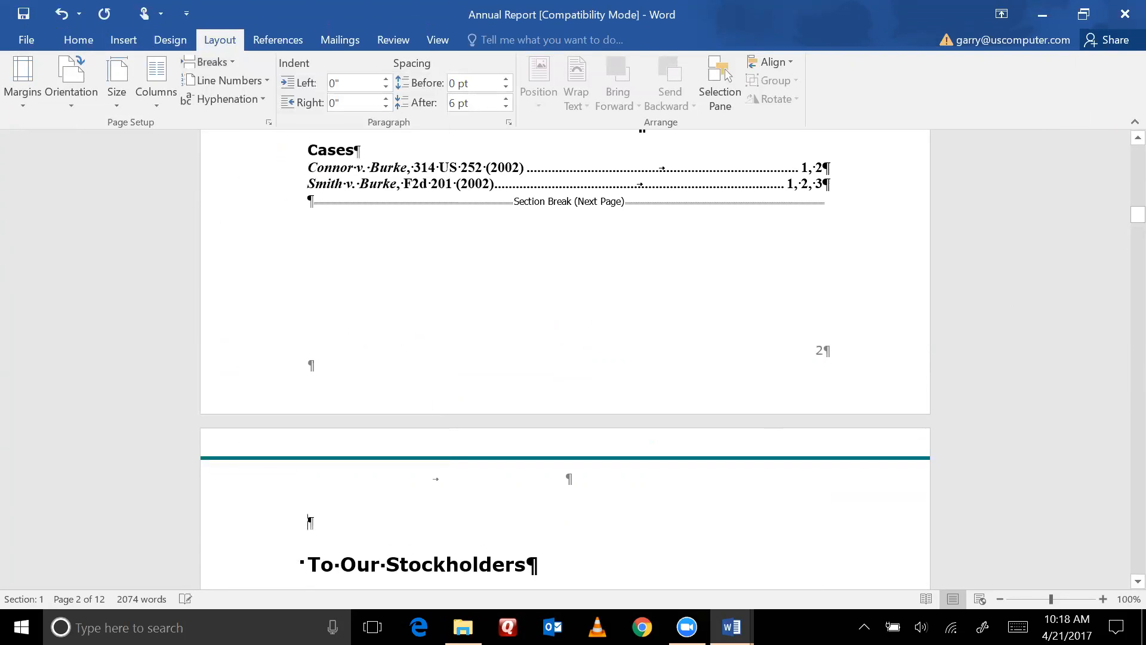
- Enter "Annual Report" in the section 2 header above "To Our Stockholders", unlinking that header from the previous section, and close it
double_click(411, 490)
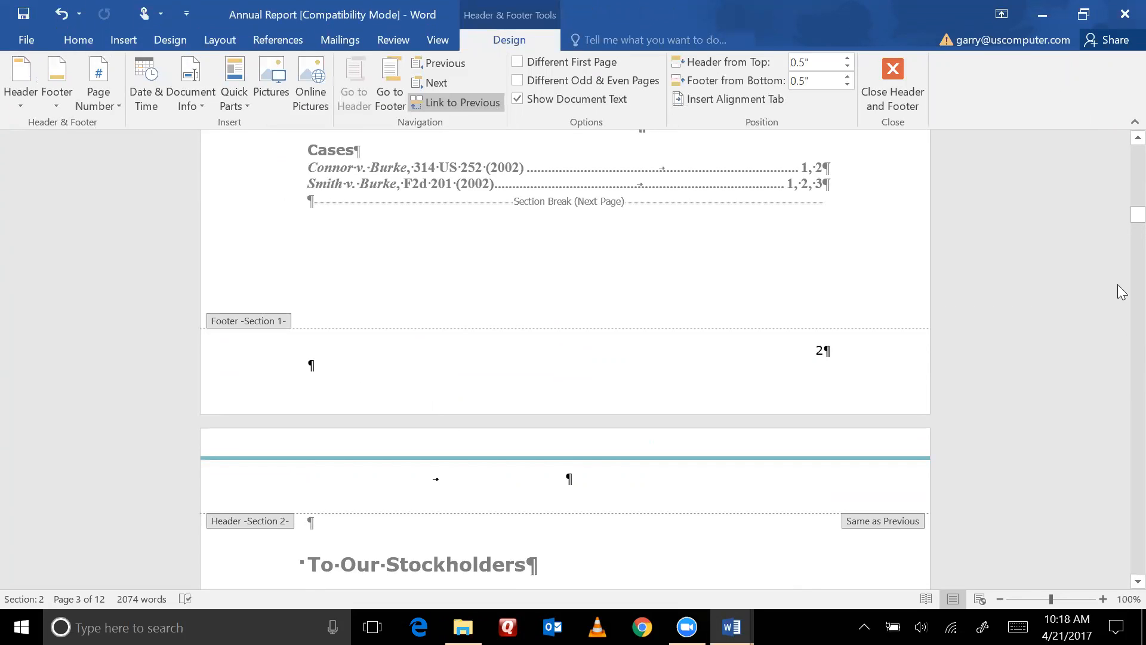
left_click_drag(1137, 215, 1136, 222)
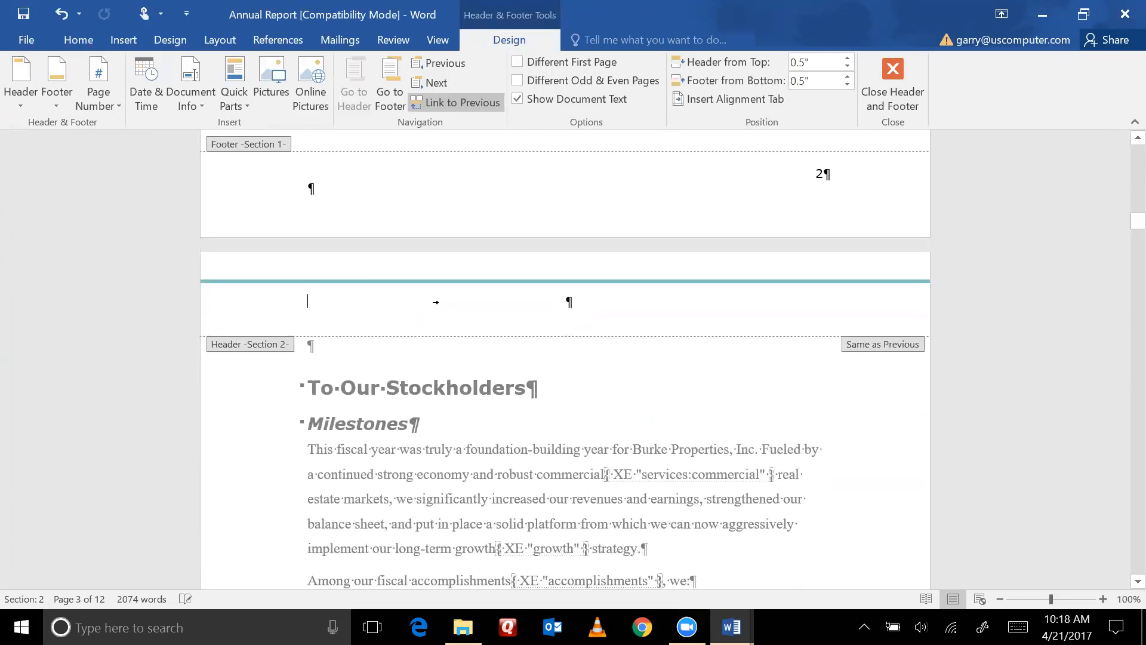
type("A")
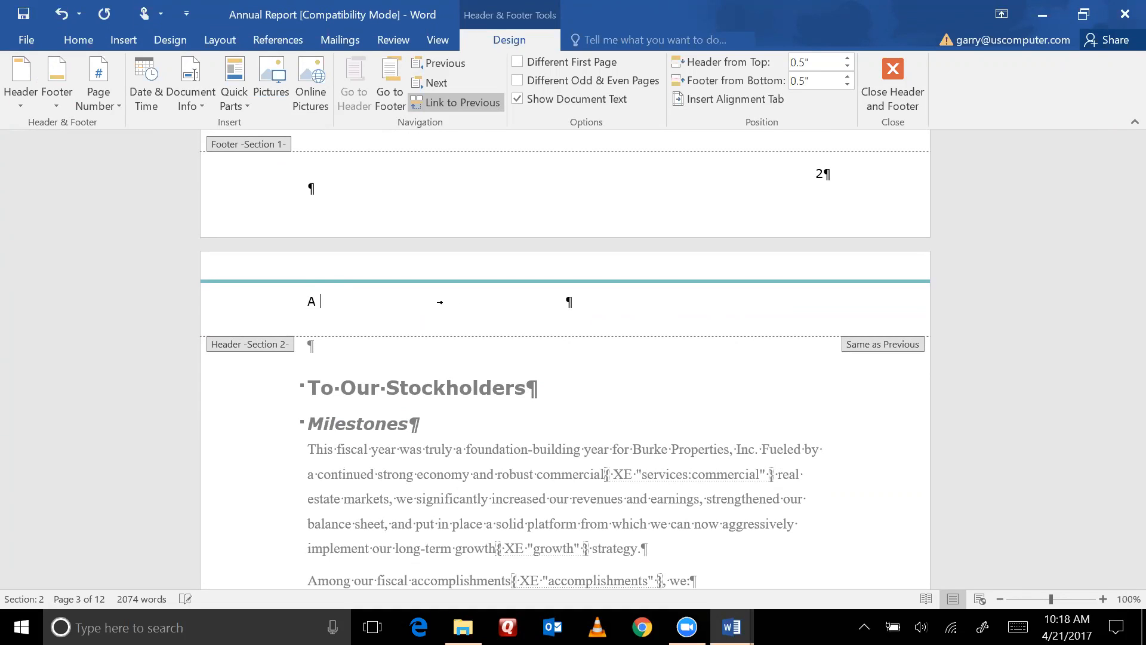
left_click(467, 103)
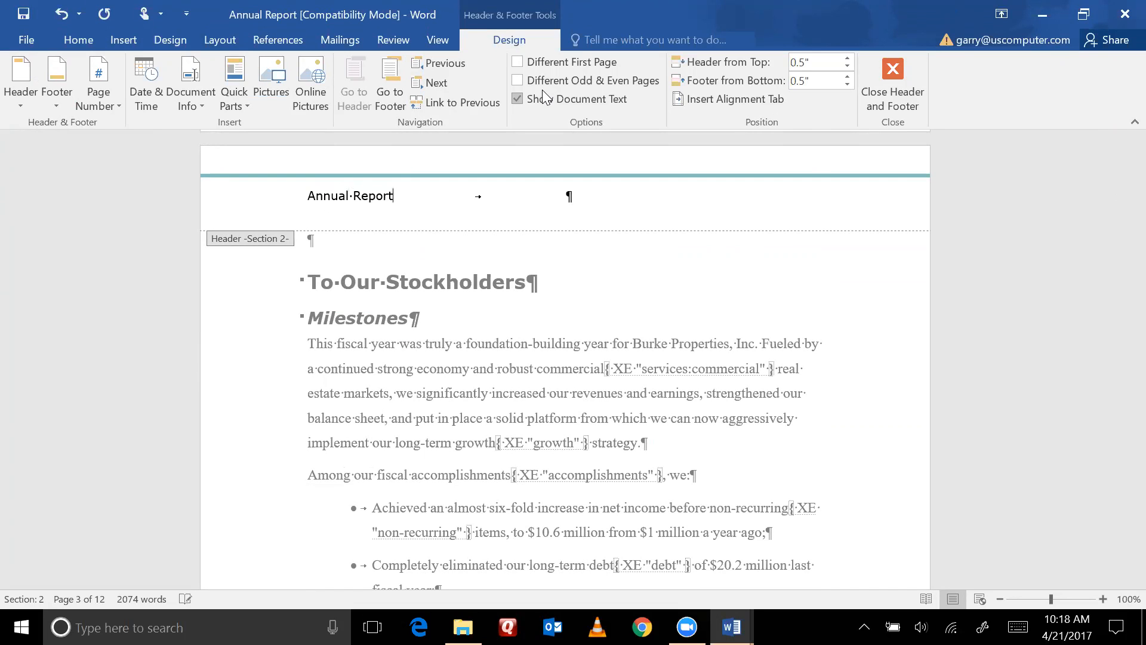
left_click(891, 71)
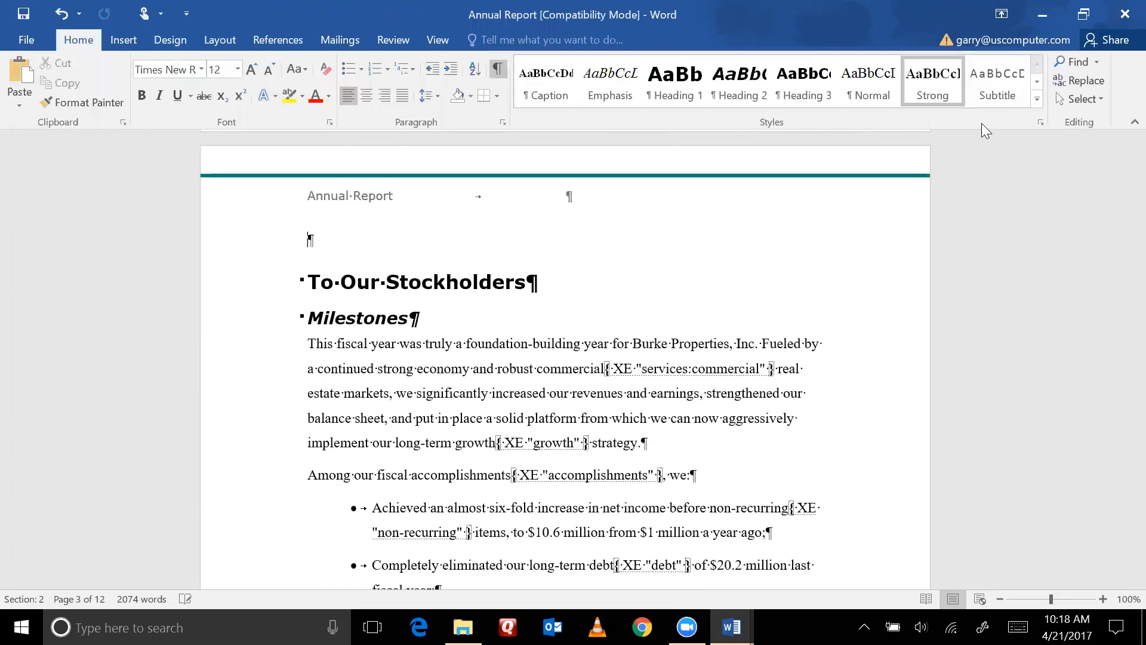
- Replace the continuous section break before the "Relocation" heading with a next-page section break
left_click_drag(1122, 234, 1122, 330)
left_click_drag(1121, 336, 1117, 360)
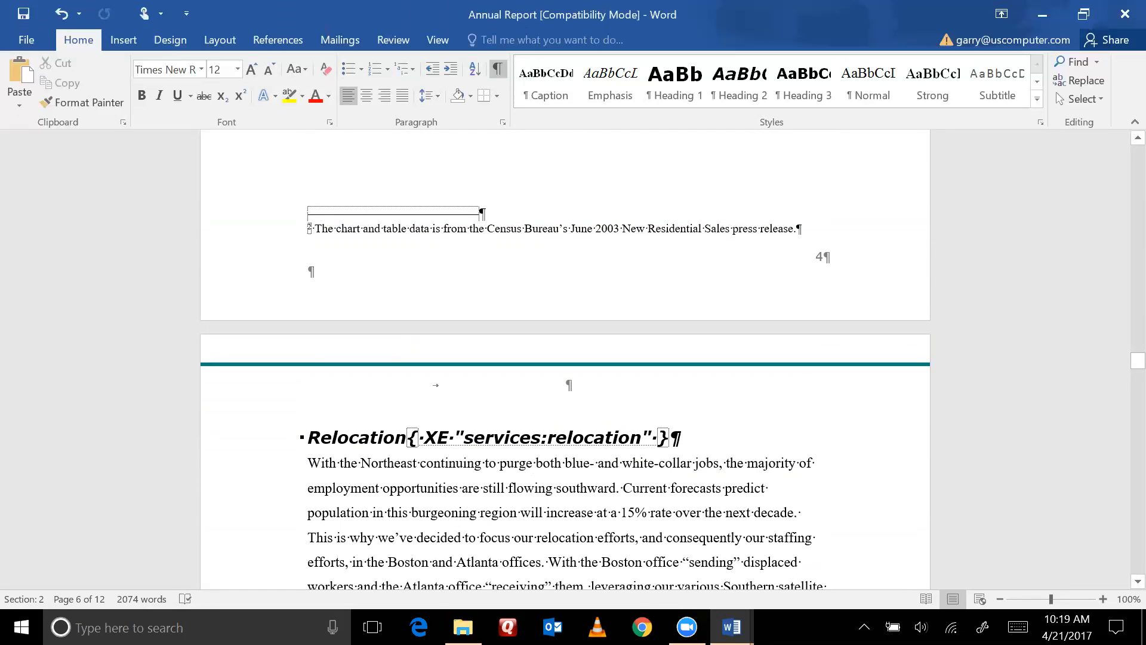
scroll(506, 215, "up", 1)
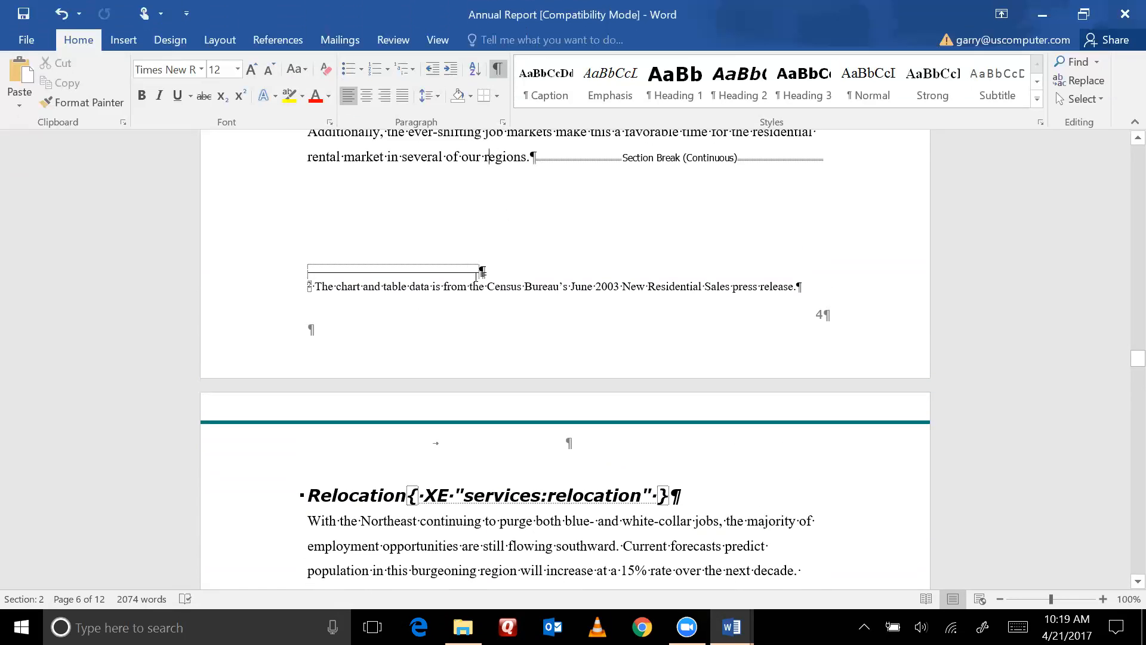
left_click(314, 325)
left_click(598, 156)
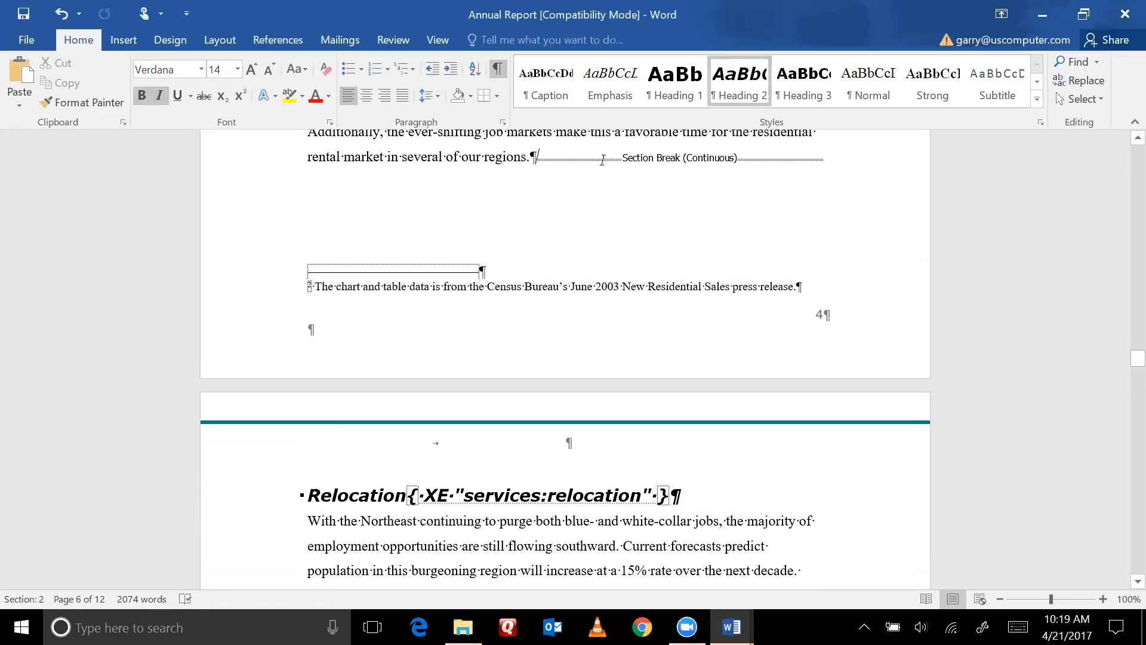
key("Delete")
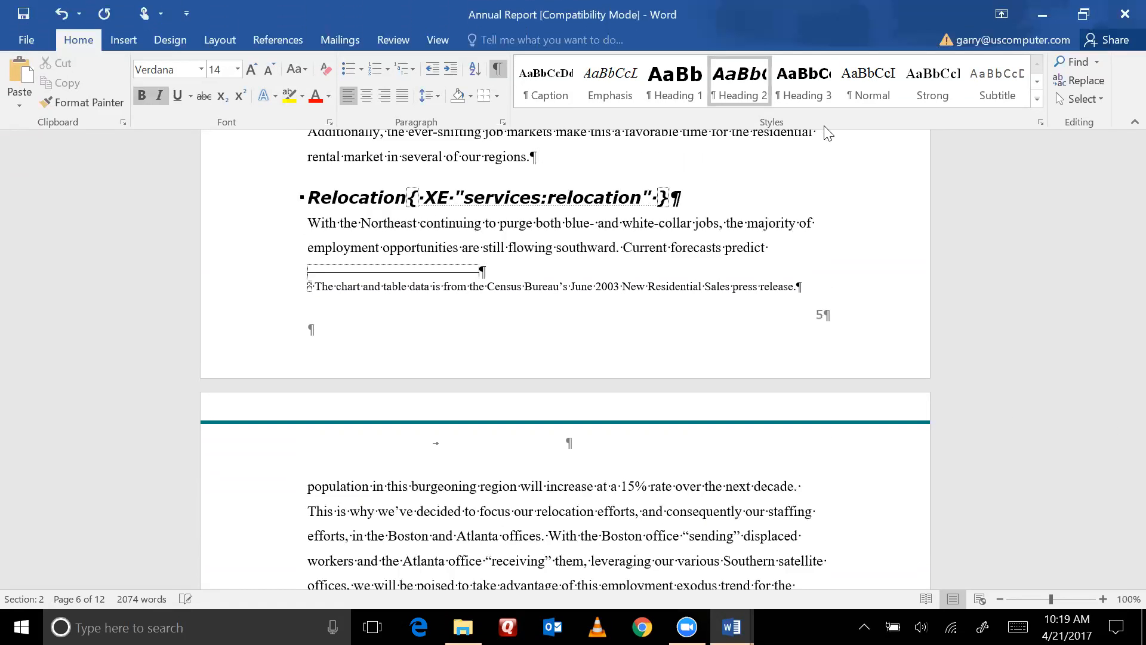
left_click(232, 44)
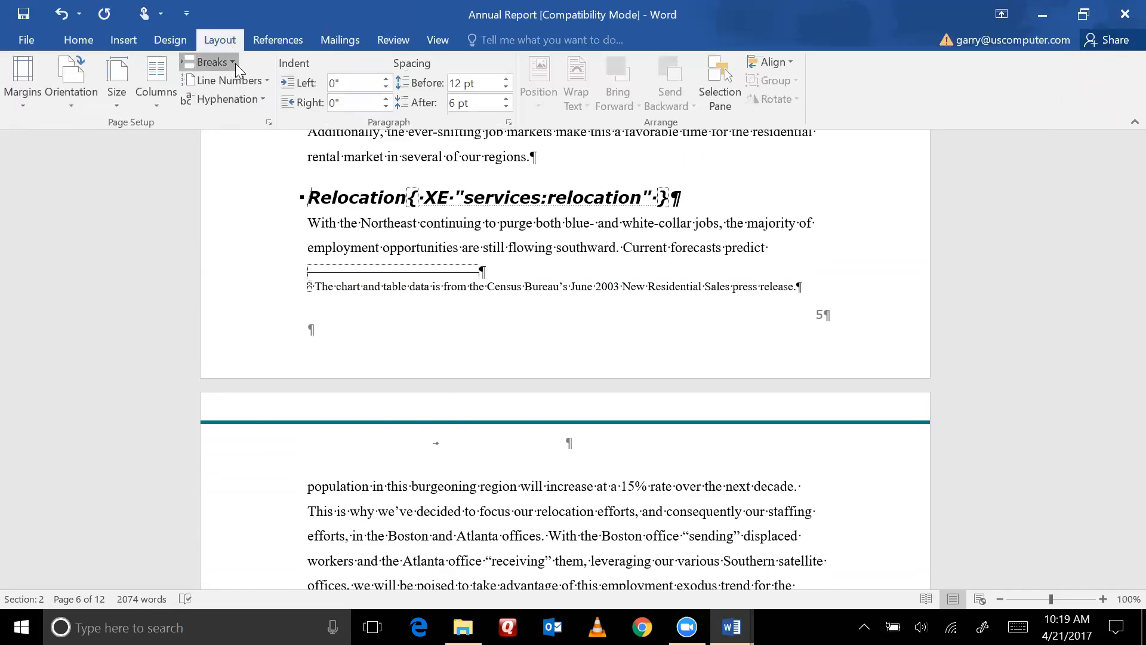
left_click(235, 63)
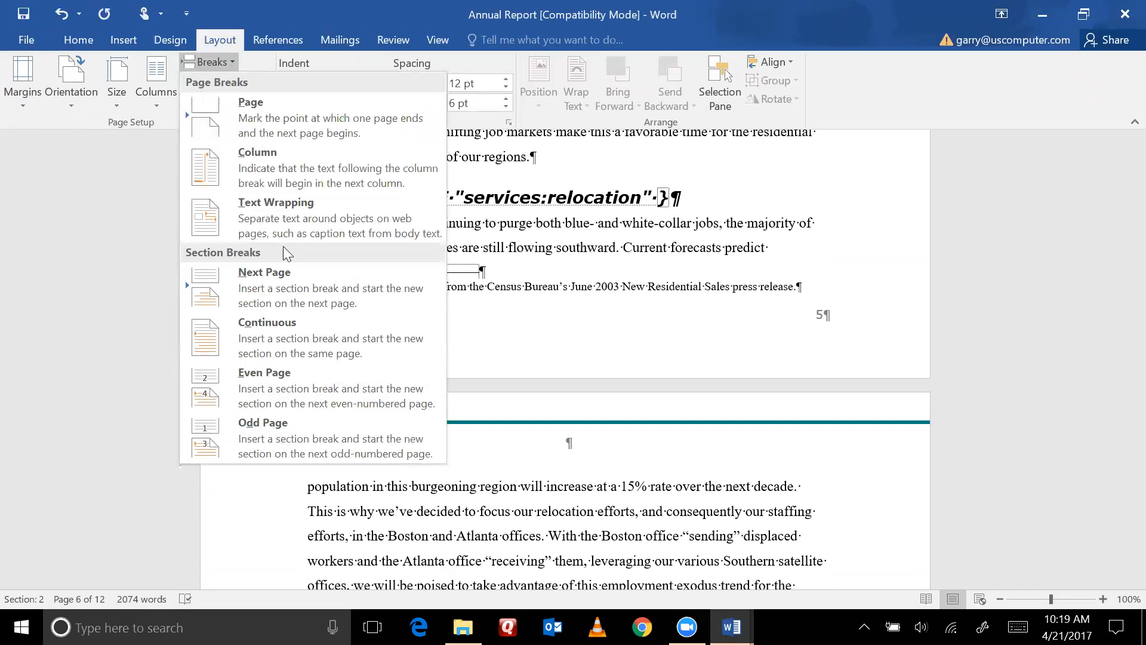
left_click(287, 285)
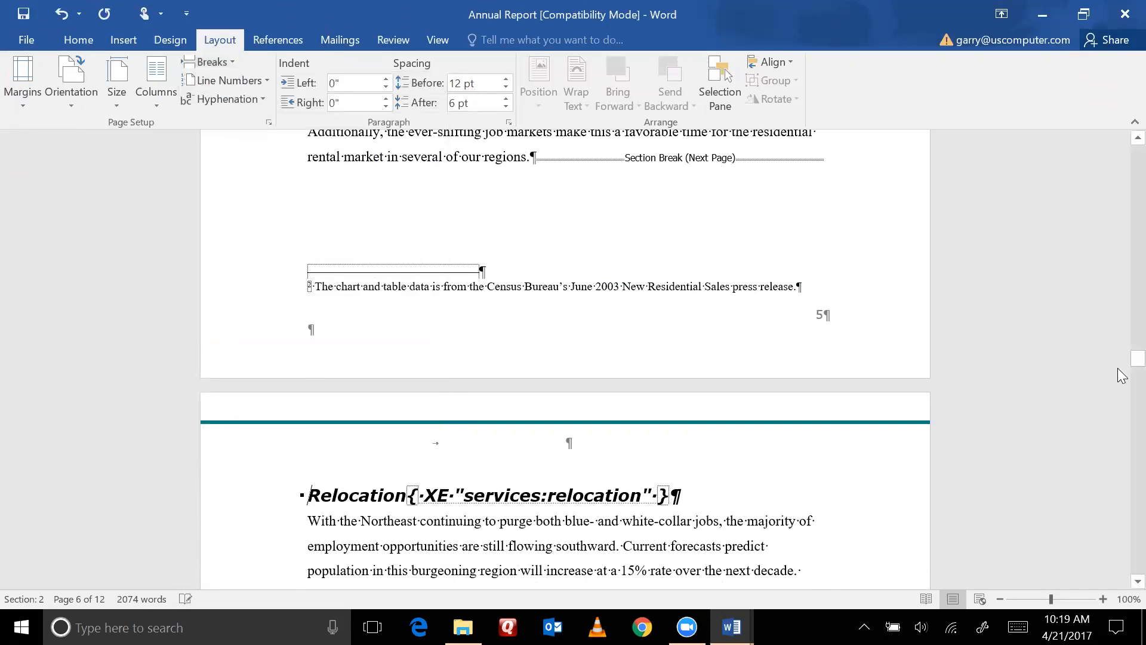
- Enter "RELOCATION" in the section 3 header above the "Relocation" heading, unlinking that header from the previous section, and close it
left_click_drag(1137, 358, 1137, 366)
double_click(366, 266)
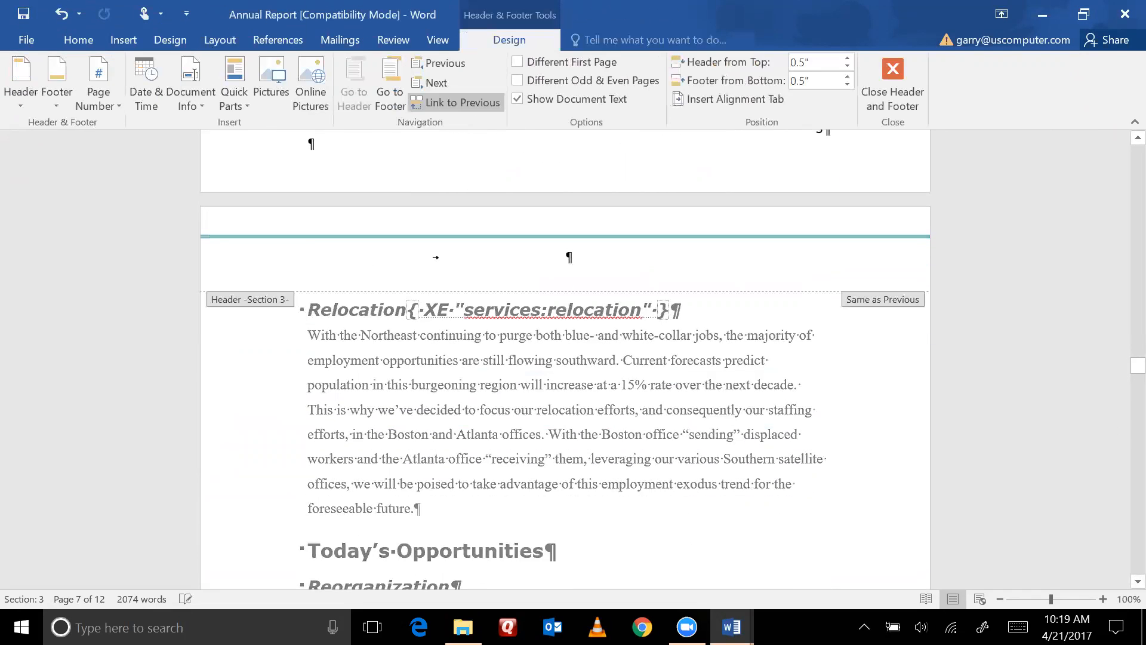
left_click(449, 98)
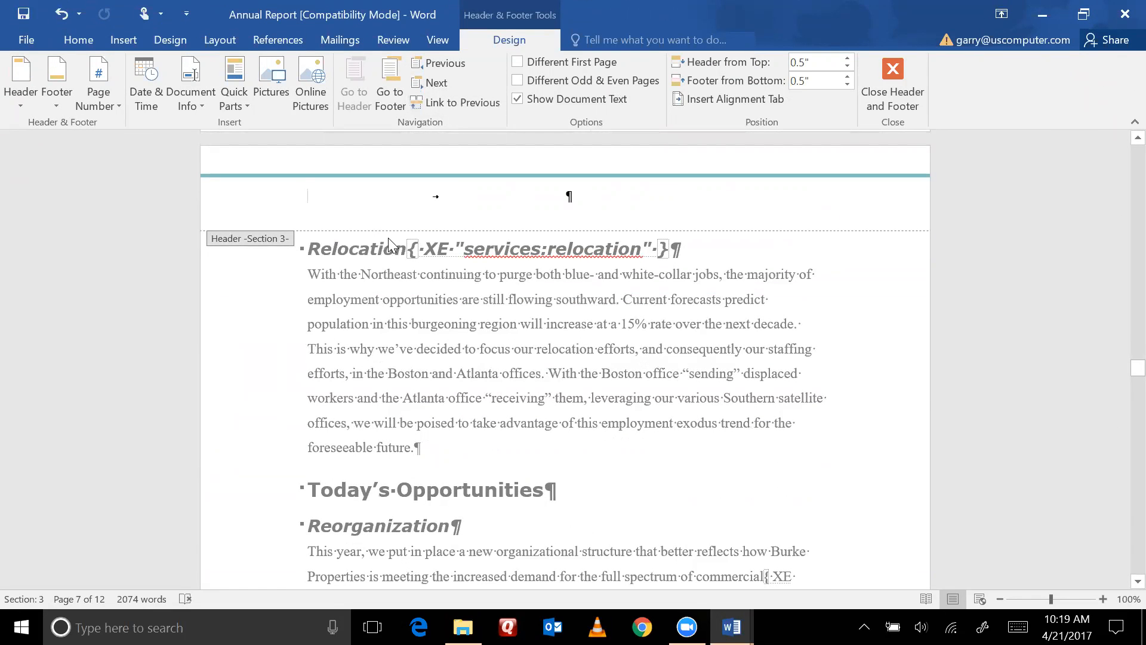
type("RE")
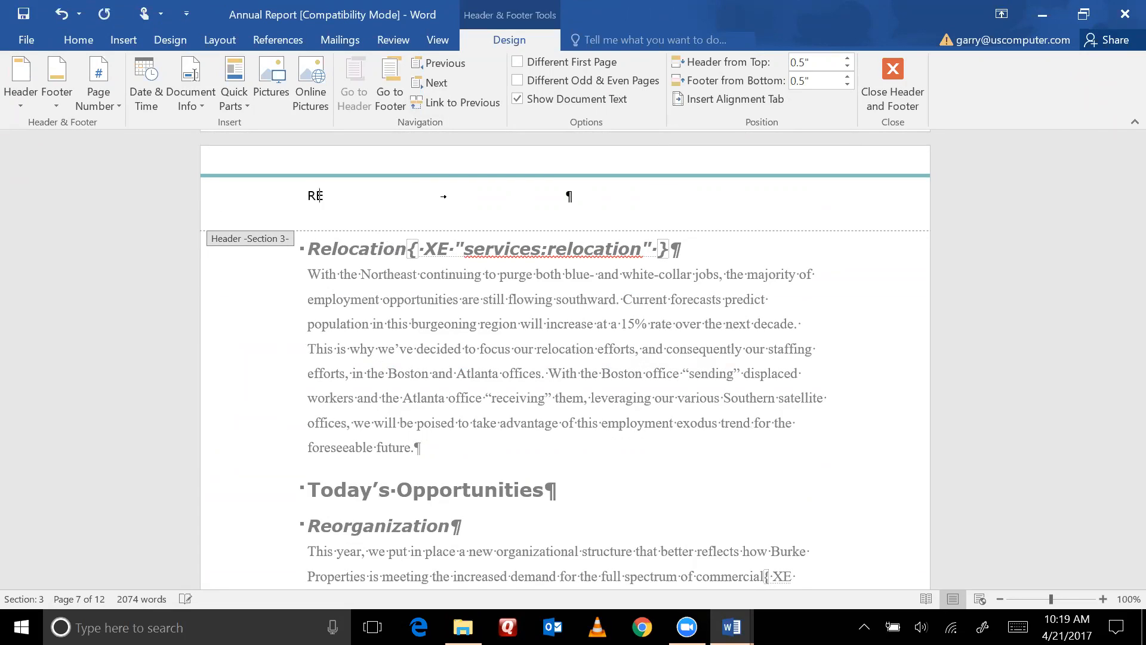
type("LOCATION")
left_click(875, 75)
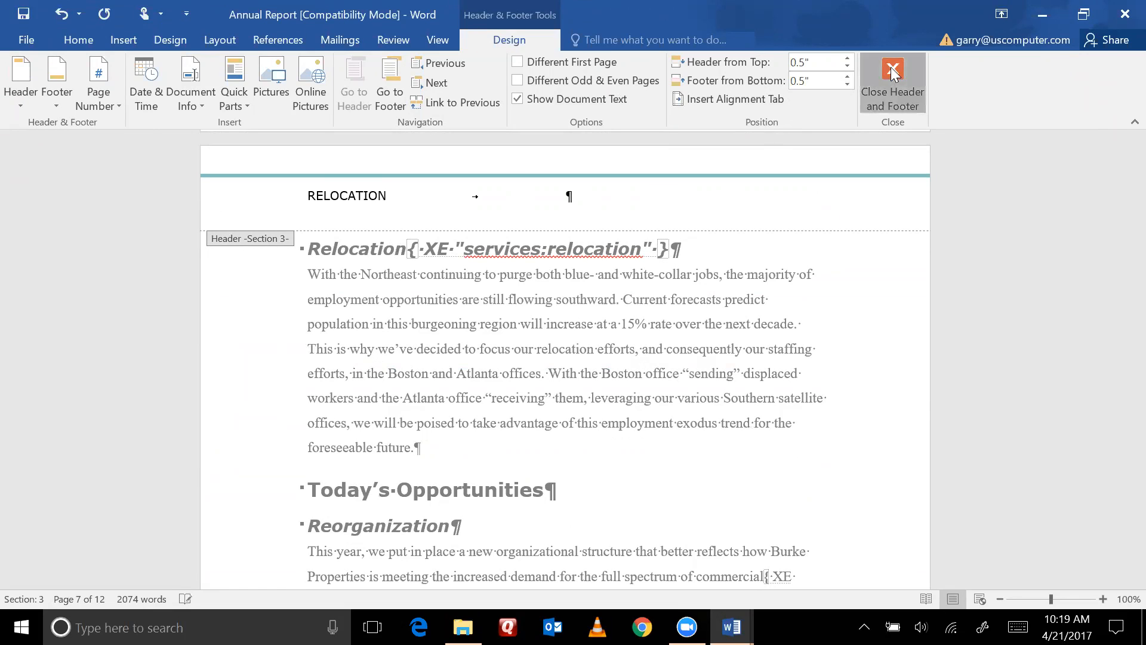
- Insert a next-page section break at the page break following the "Identify Revenue Opportunities" text
left_click_drag(1122, 376, 1137, 485)
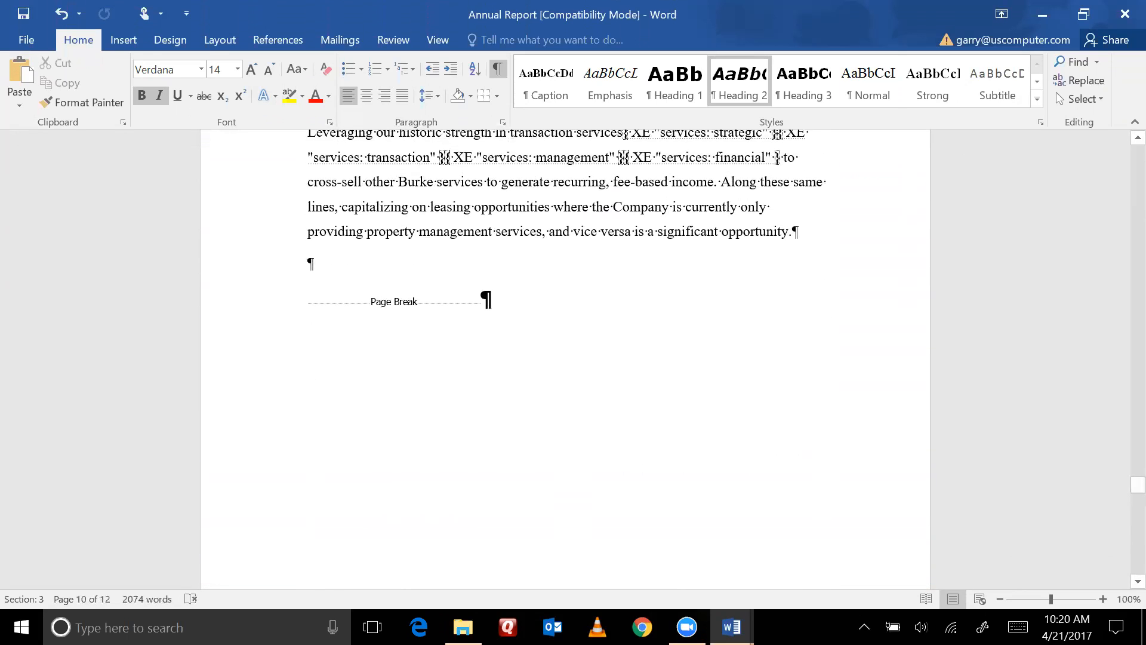
left_click(482, 300)
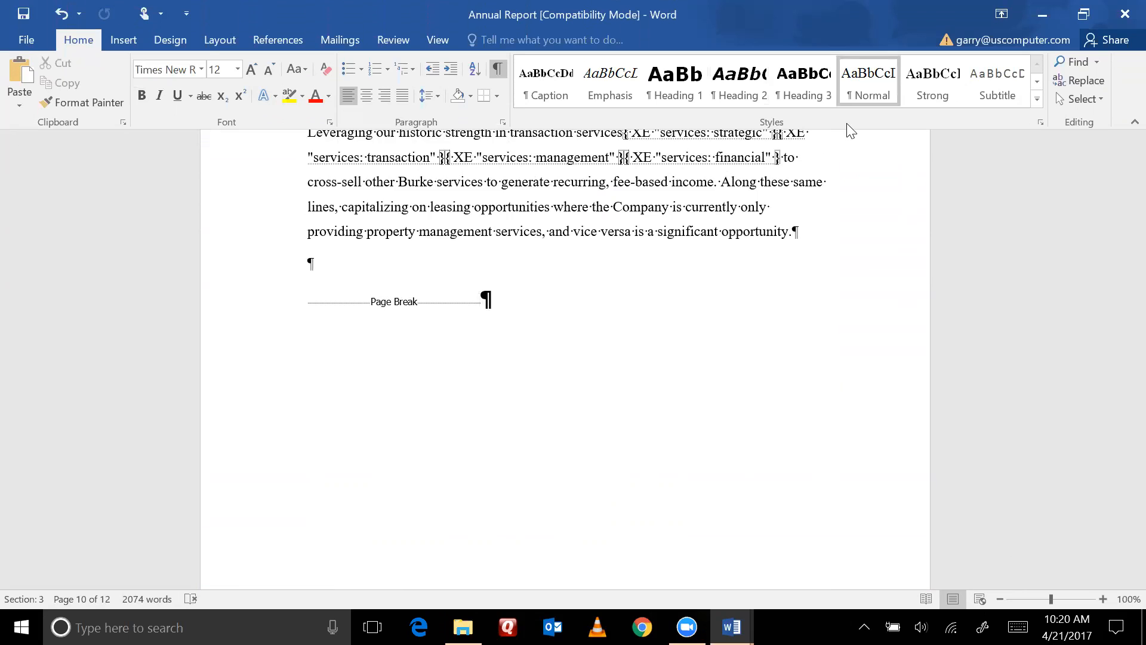
key("ctrl+z")
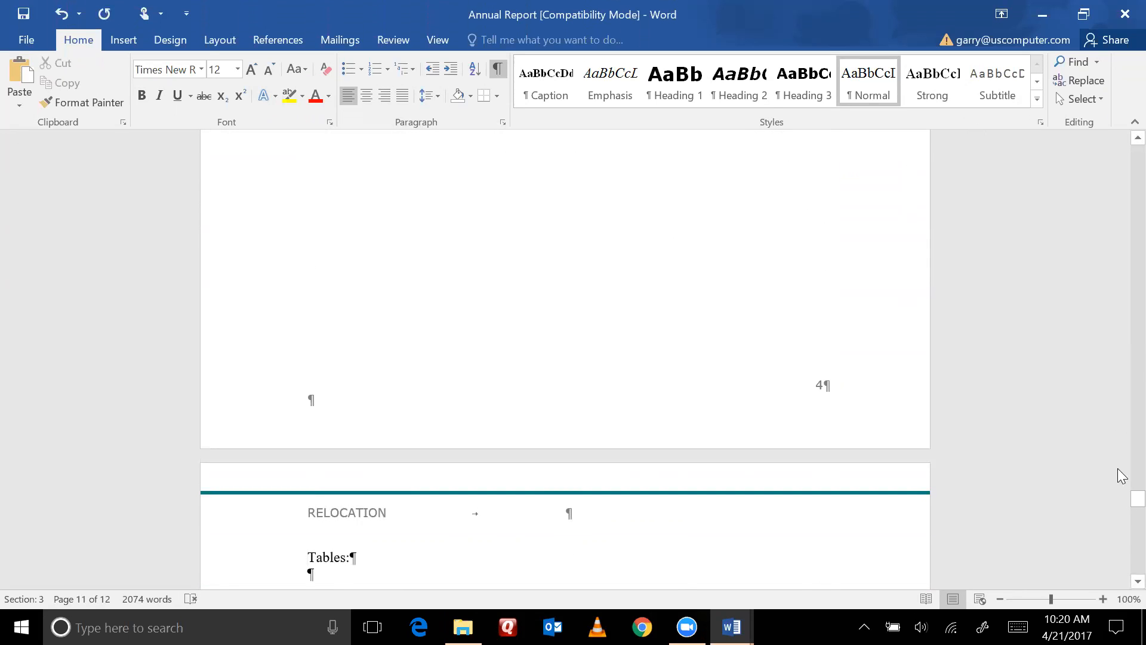
left_click_drag(1136, 499, 1135, 477)
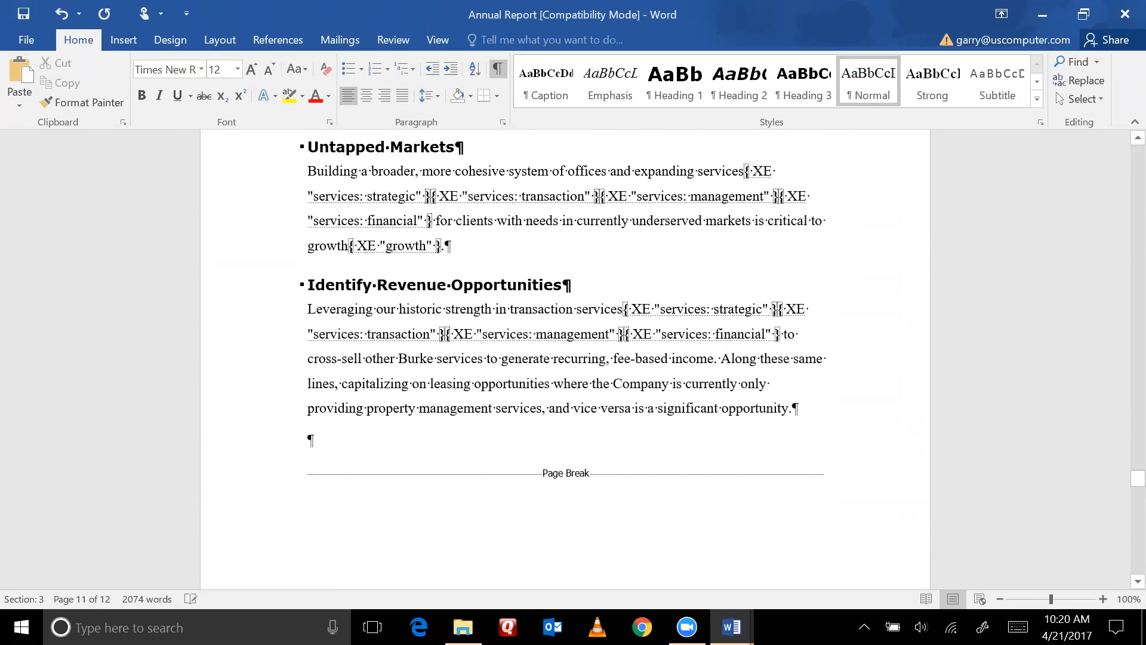
left_click(229, 39)
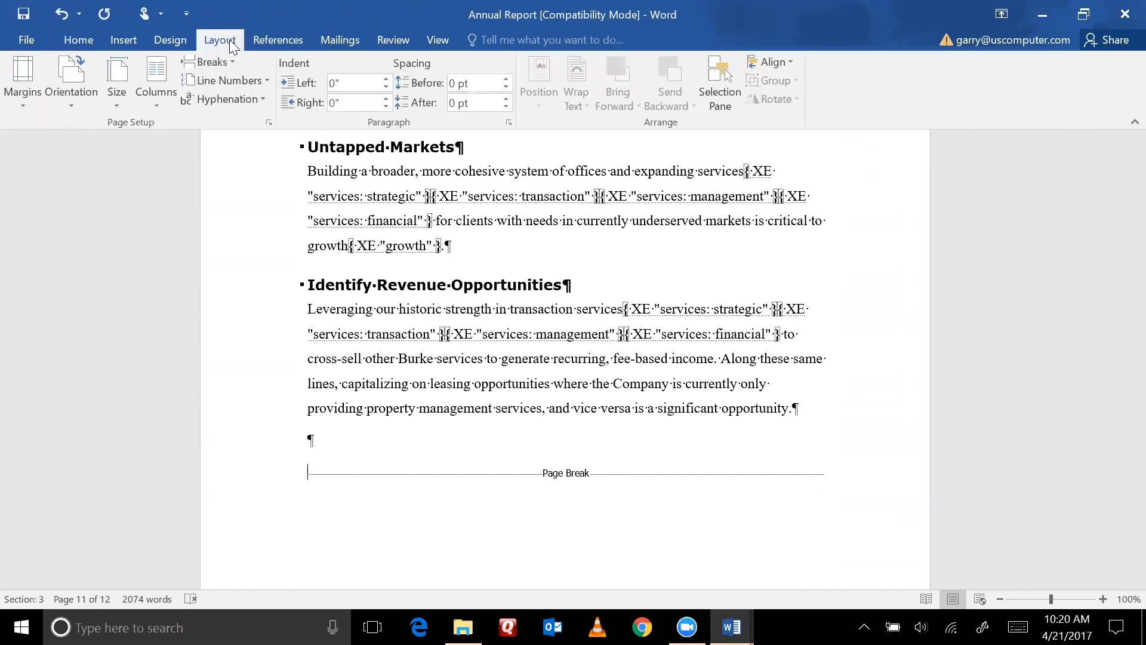
left_click(219, 58)
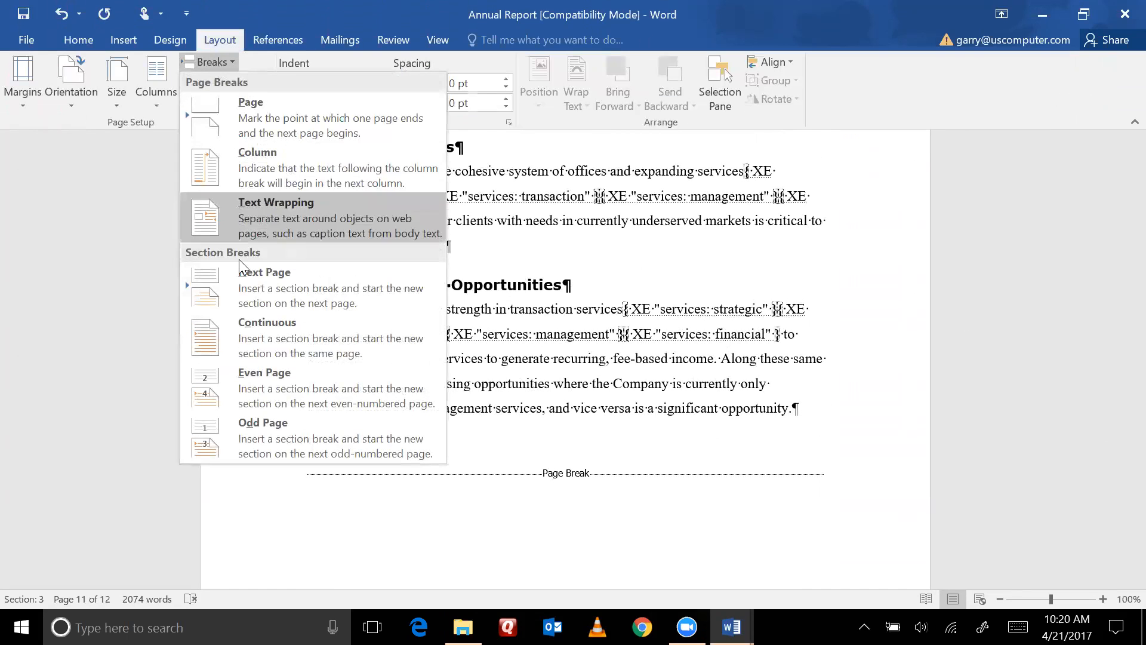
left_click(244, 278)
- Unlink the section 4 header above "Tables:" from the previous section, replace its text with "TABLES", and close the header
left_click_drag(1119, 471, 1121, 520)
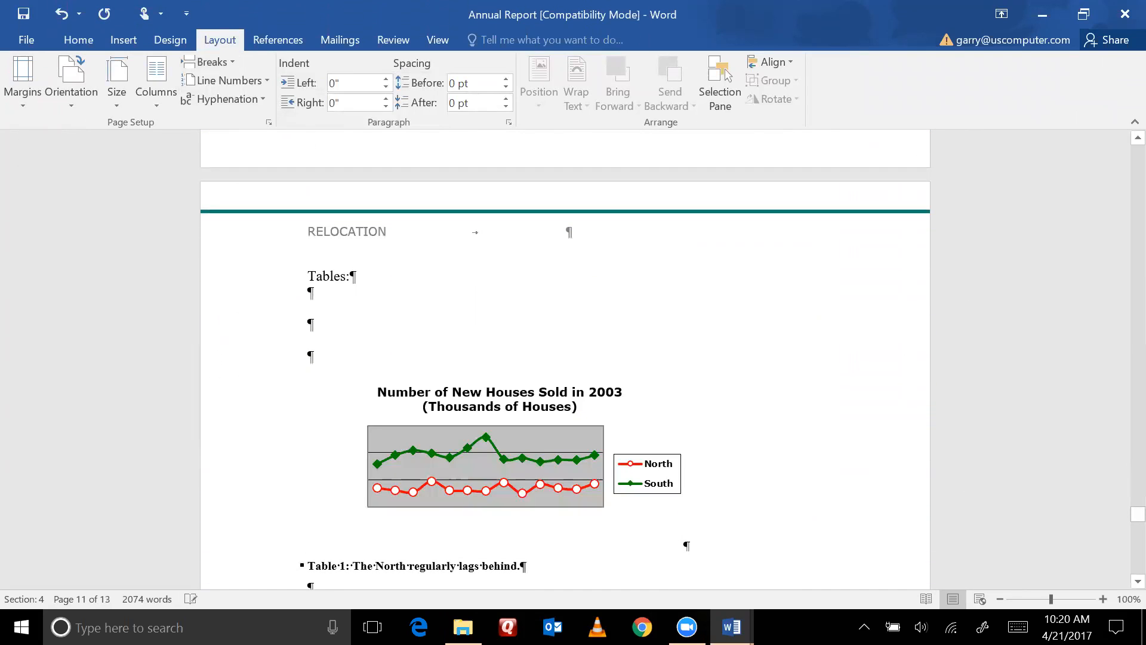
double_click(530, 235)
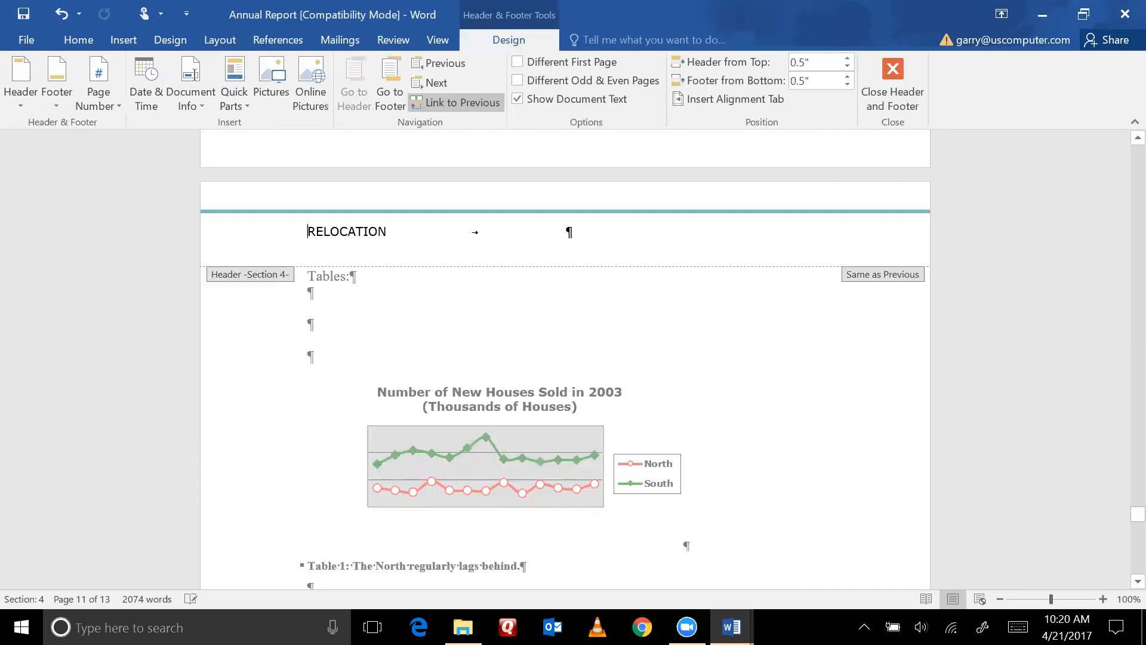
left_click(459, 100)
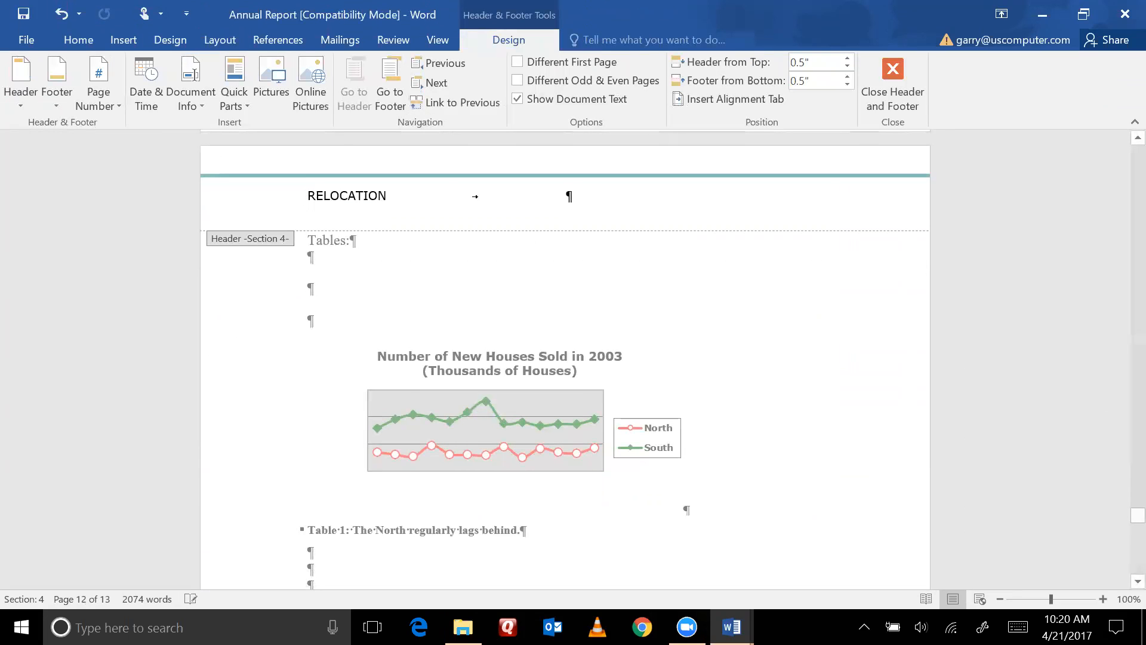
double_click(311, 197)
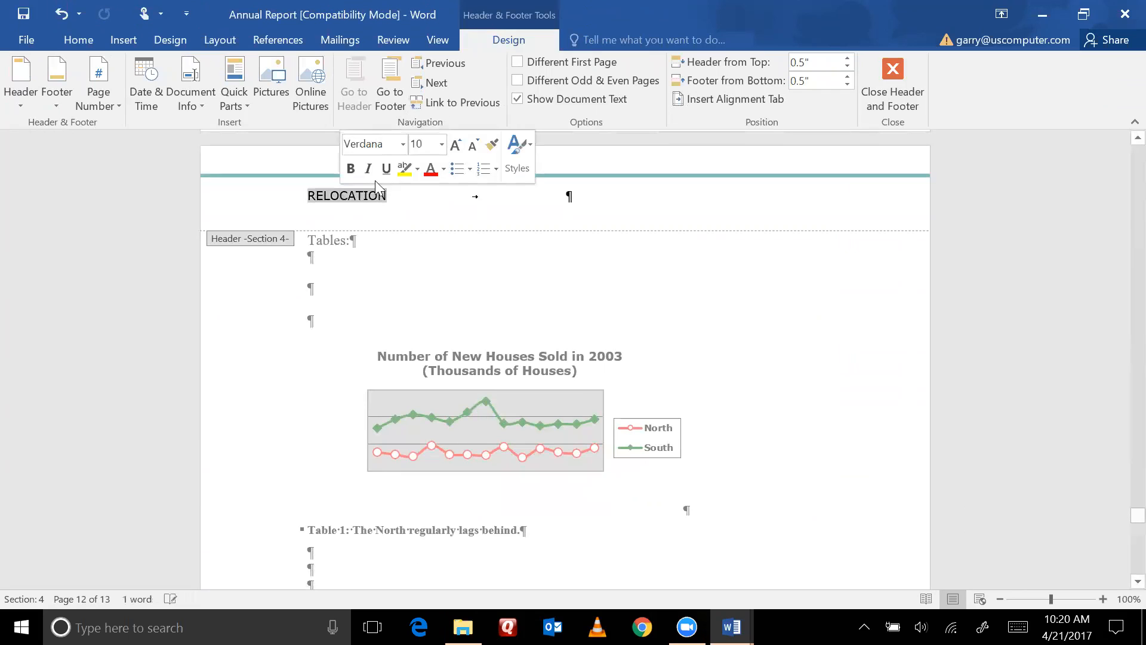
type("TABLES")
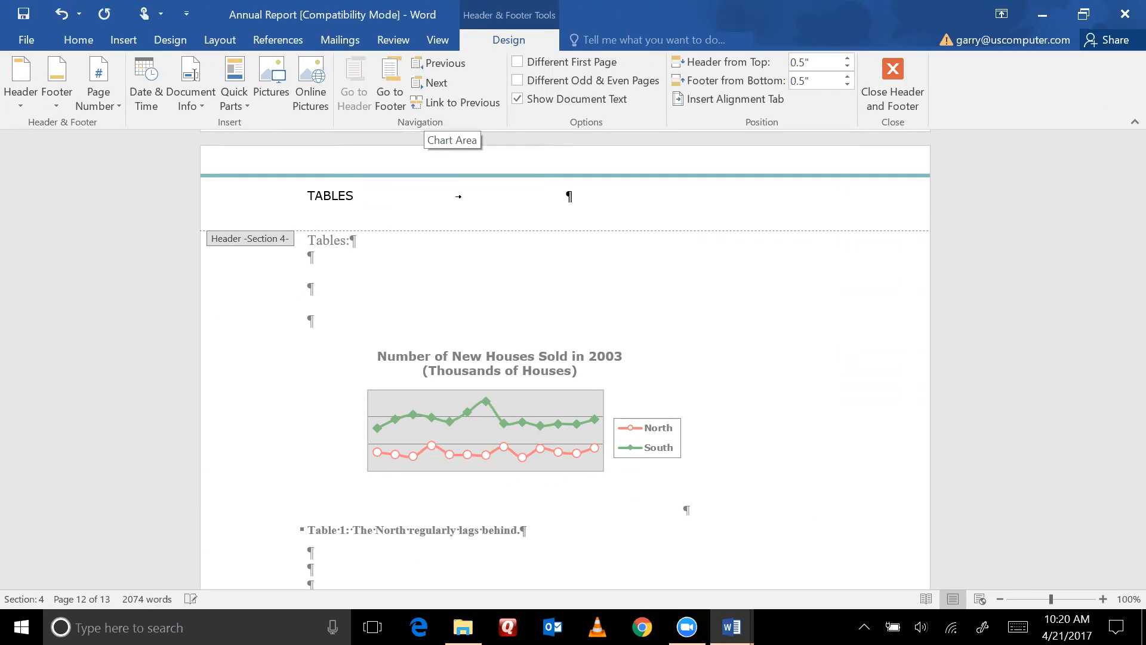
left_click(890, 69)
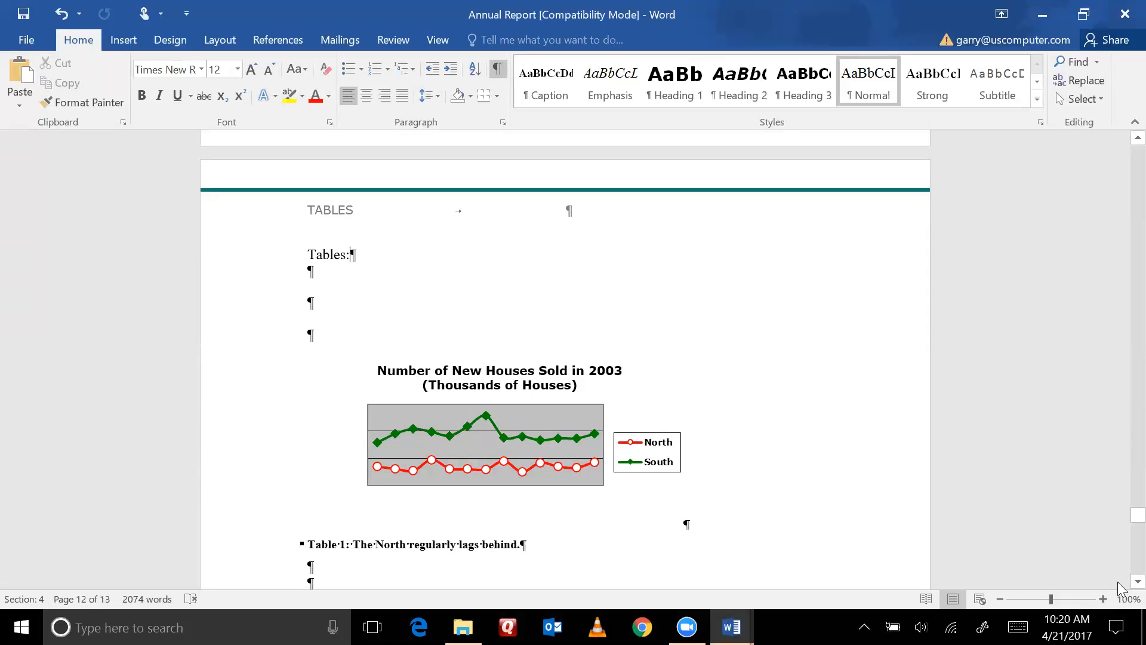
- Delete the leftover page break on the otherwise empty page before the "Tables:" page
scroll(1120, 588, "down", 4)
scroll(1121, 588, "down", 8)
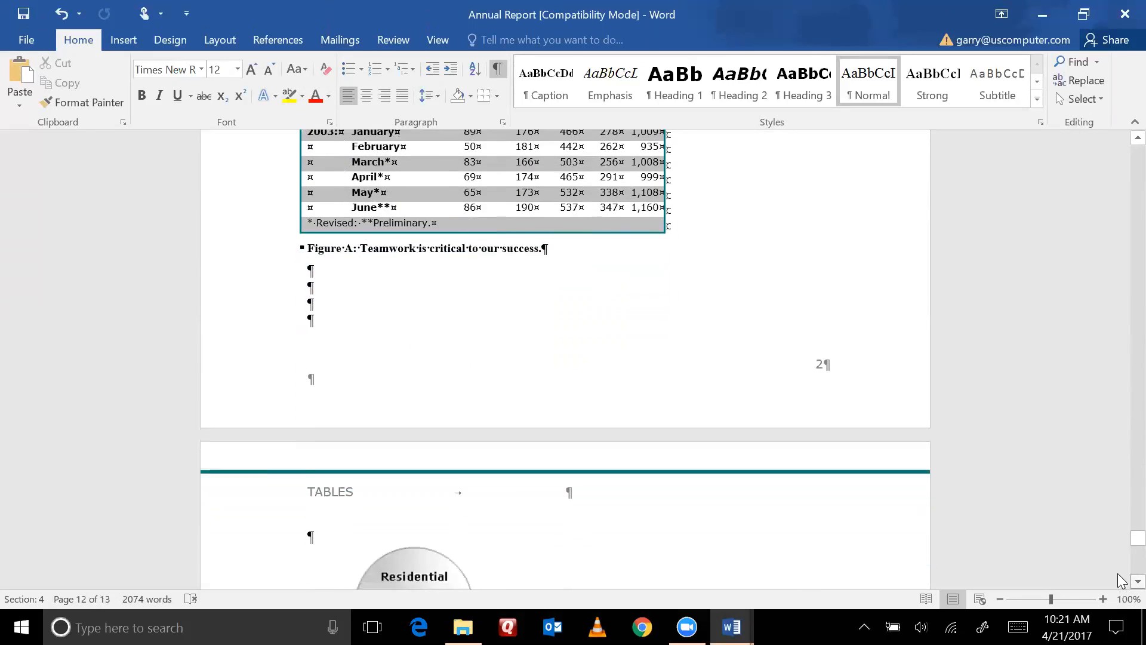
left_click_drag(1122, 545, 1121, 484)
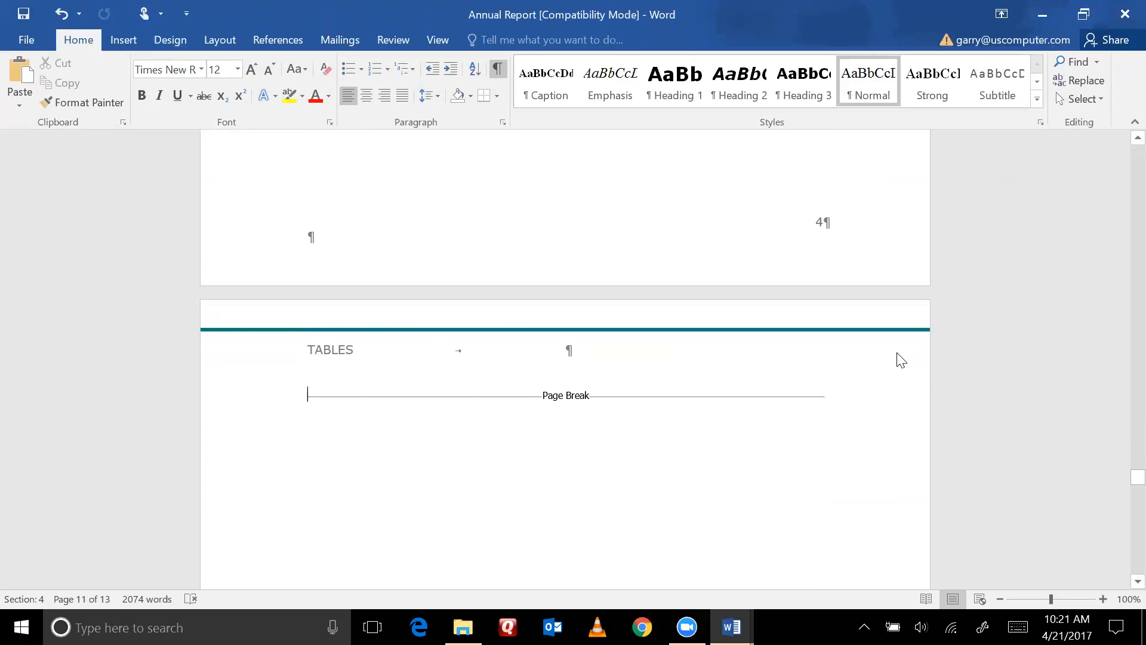
key("Delete")
- Review the pages of the Tables section, checking where it starts and its headers and page numbers
mouse_move(1121, 514)
left_mouse_down()
mouse_move(1121, 553)
mouse_move(1121, 468)
mouse_move(1121, 538)
left_mouse_up()
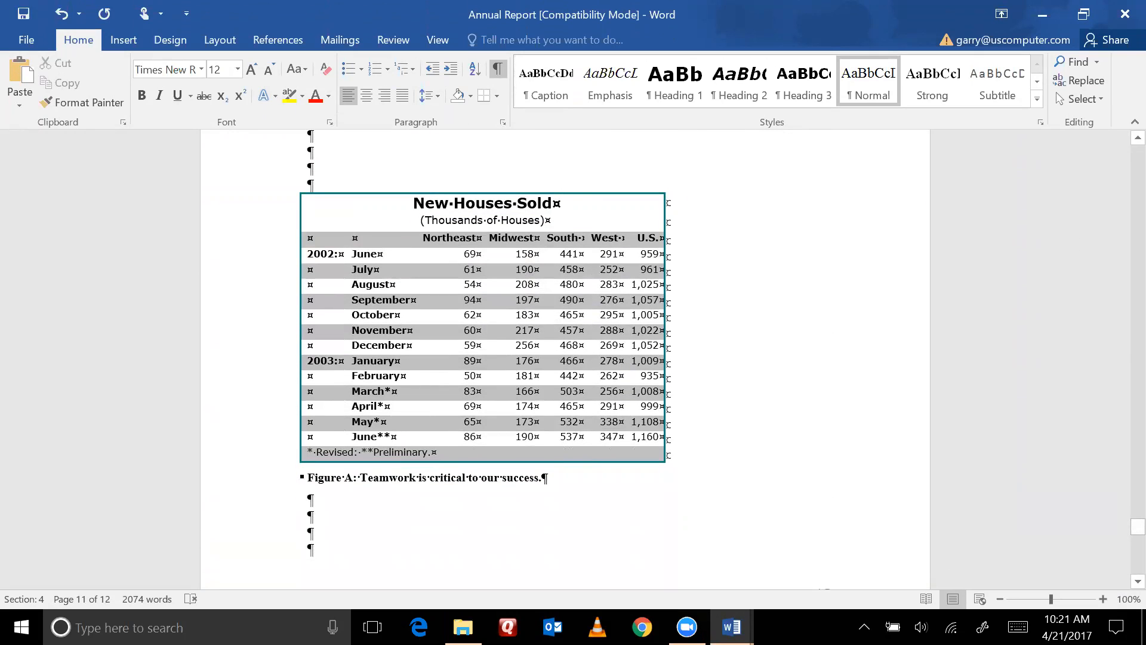
mouse_move(1121, 528)
left_mouse_down()
mouse_move(1121, 561)
mouse_move(1120, 506)
left_mouse_up()
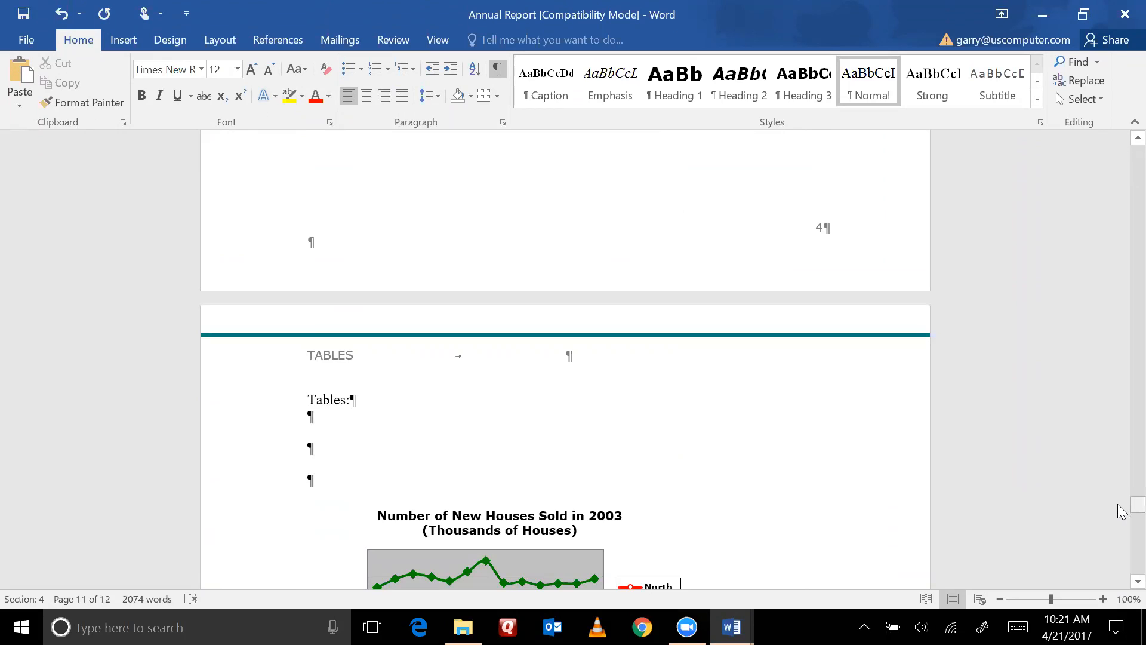
left_click(1121, 506)
left_click(1121, 506)
left_click_drag(1121, 510, 1121, 511)
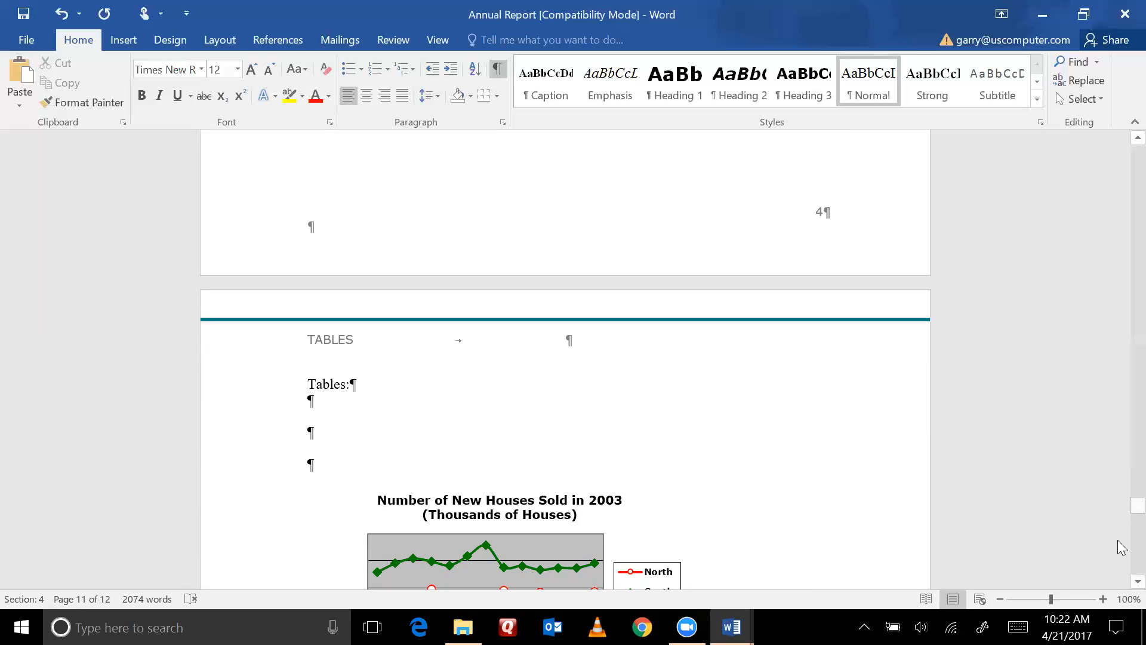
mouse_move(1118, 512)
left_mouse_down()
mouse_move(1118, 558)
mouse_move(1122, 519)
left_mouse_up()
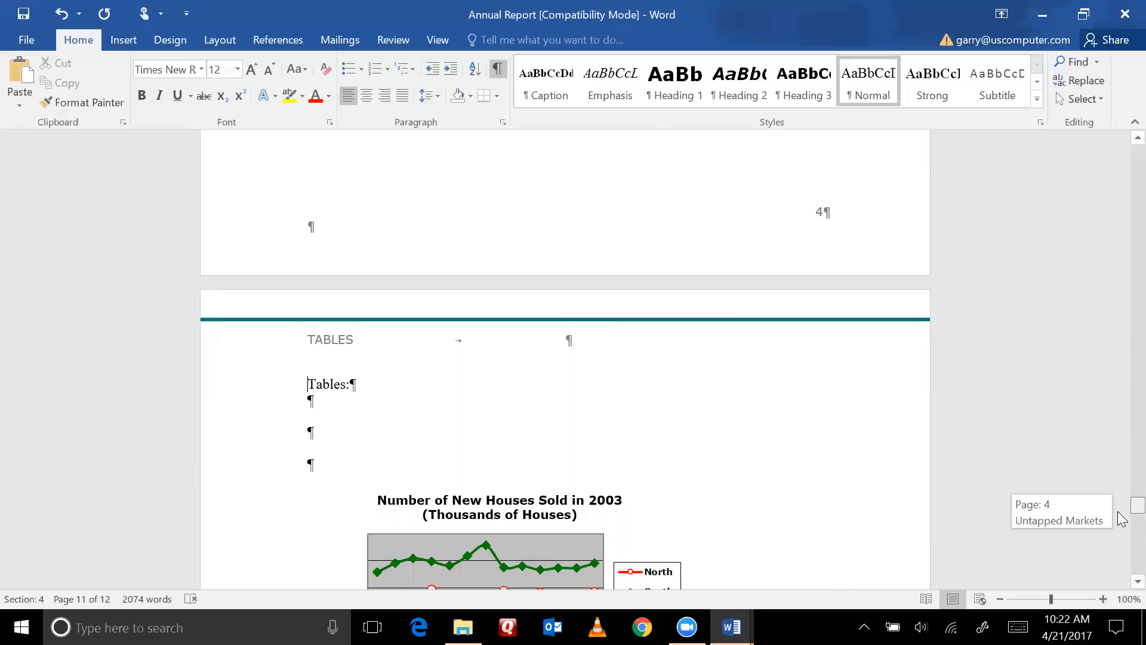
mouse_move(1122, 521)
left_mouse_down()
mouse_move(1122, 546)
mouse_move(1122, 520)
left_mouse_up()
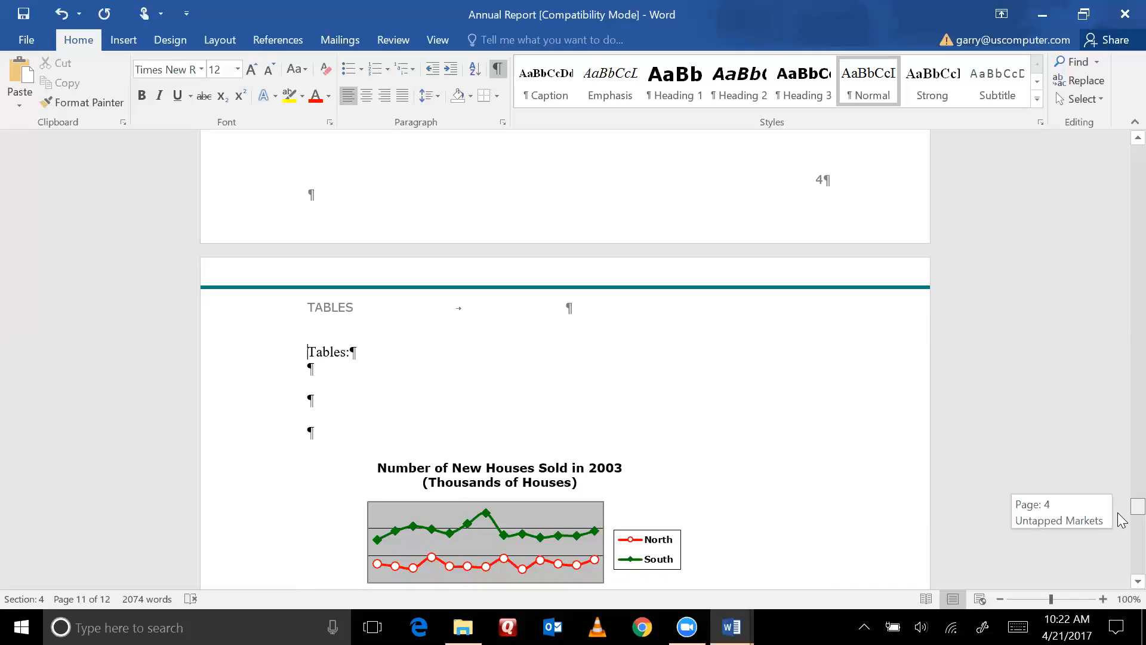
- Change the page number format in the section 4 footer of the Tables pages to A, B, C, …
mouse_move(1122, 520)
left_mouse_down()
mouse_move(1122, 480)
mouse_move(1118, 541)
left_mouse_up()
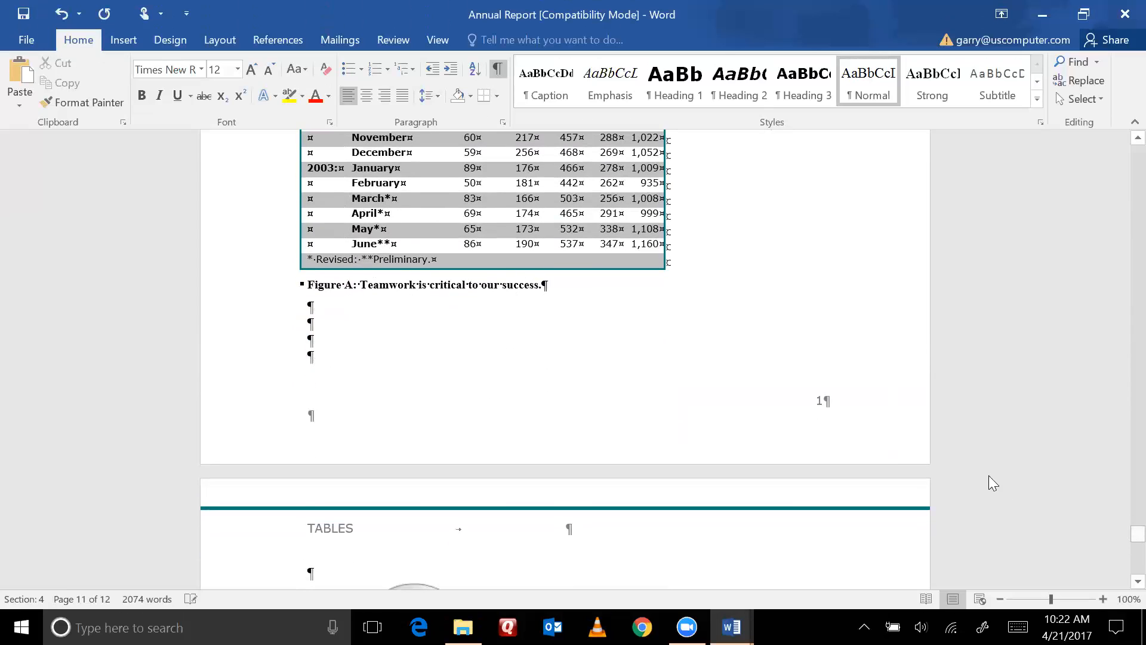
double_click(826, 412)
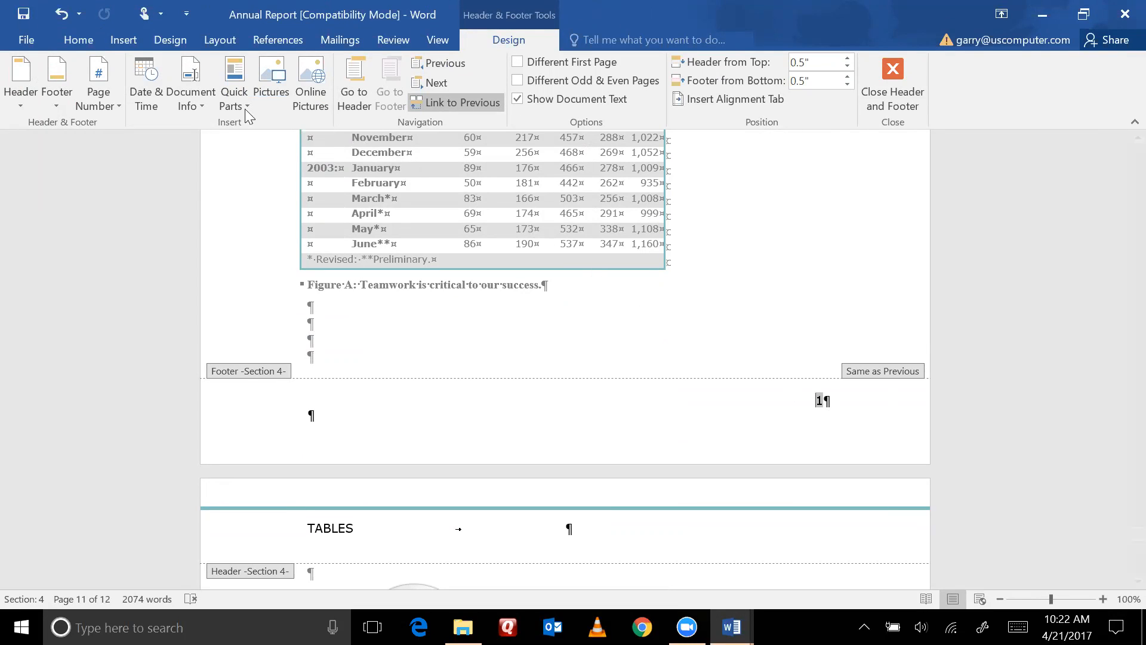
left_click(98, 98)
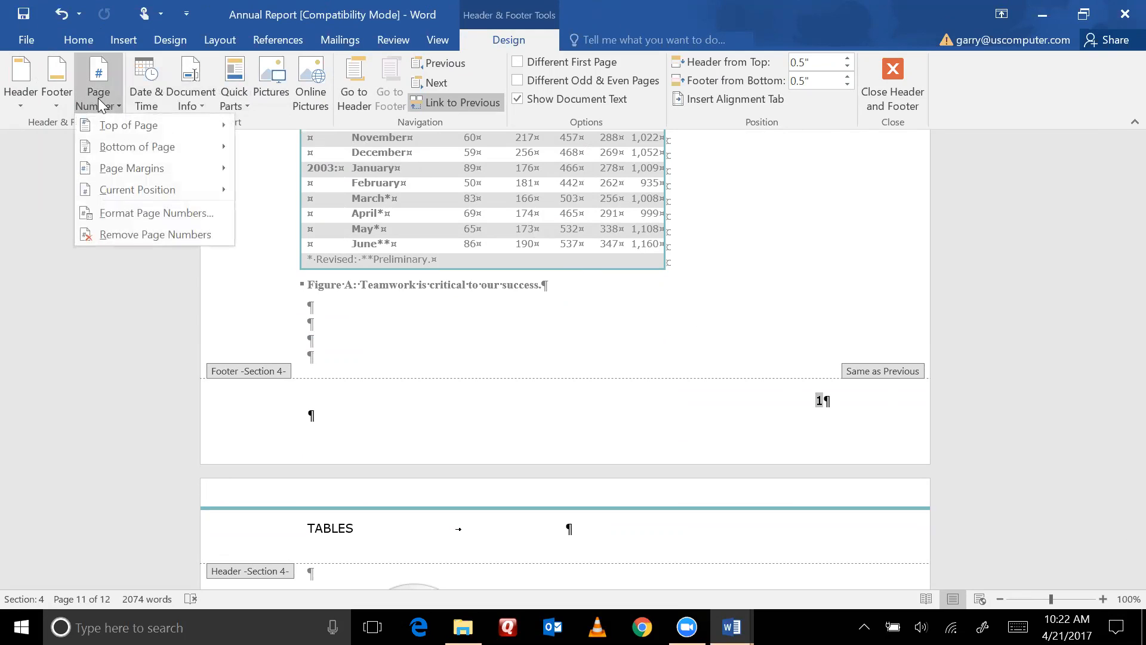
left_click(128, 213)
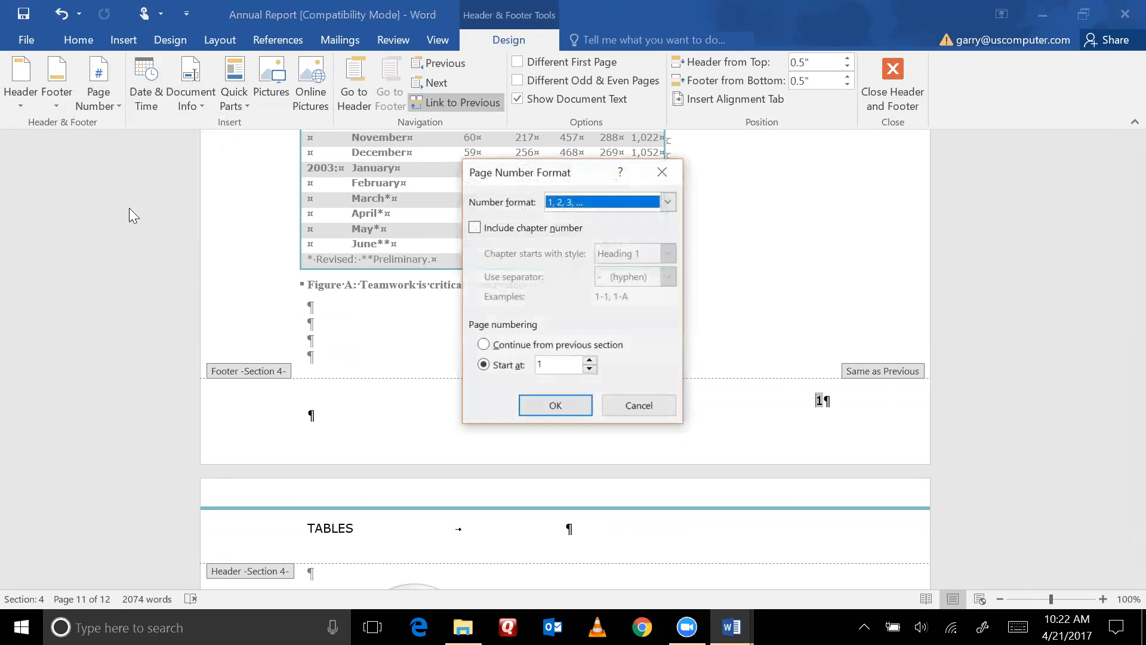
left_click(668, 202)
left_click(615, 257)
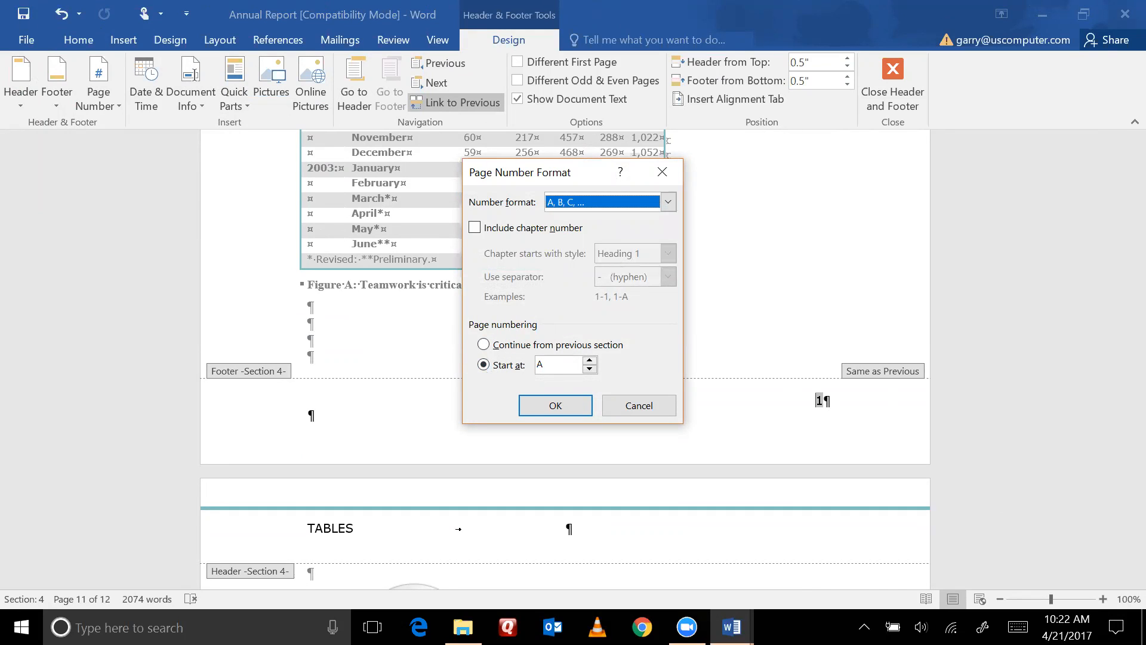
left_click(547, 407)
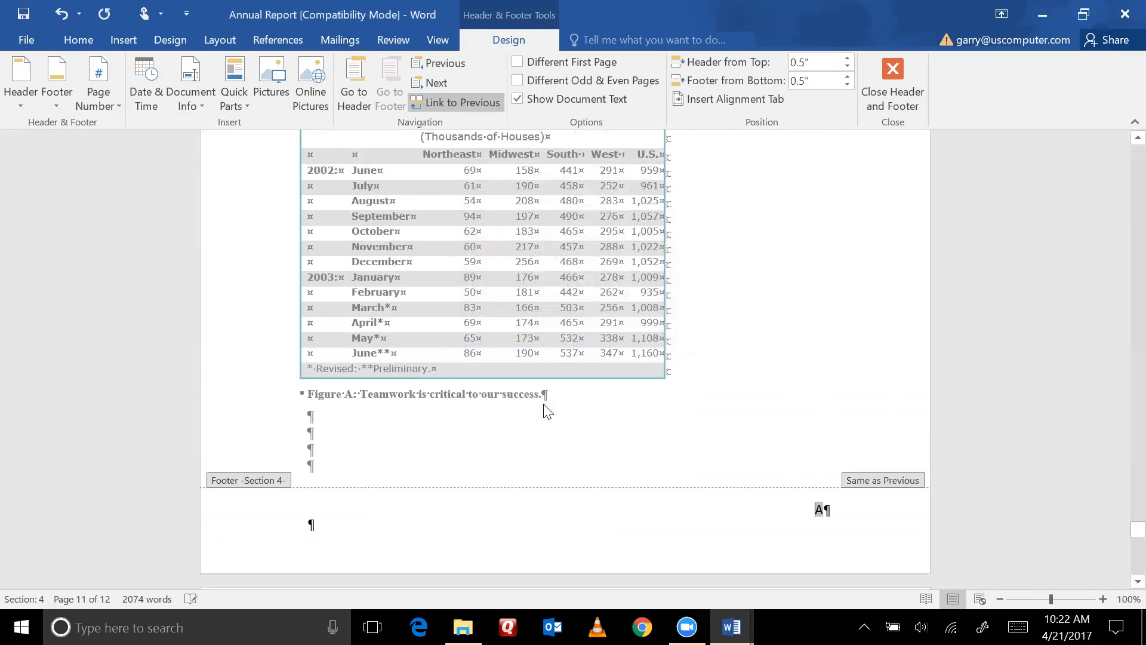
left_click_drag(1121, 533, 1122, 564)
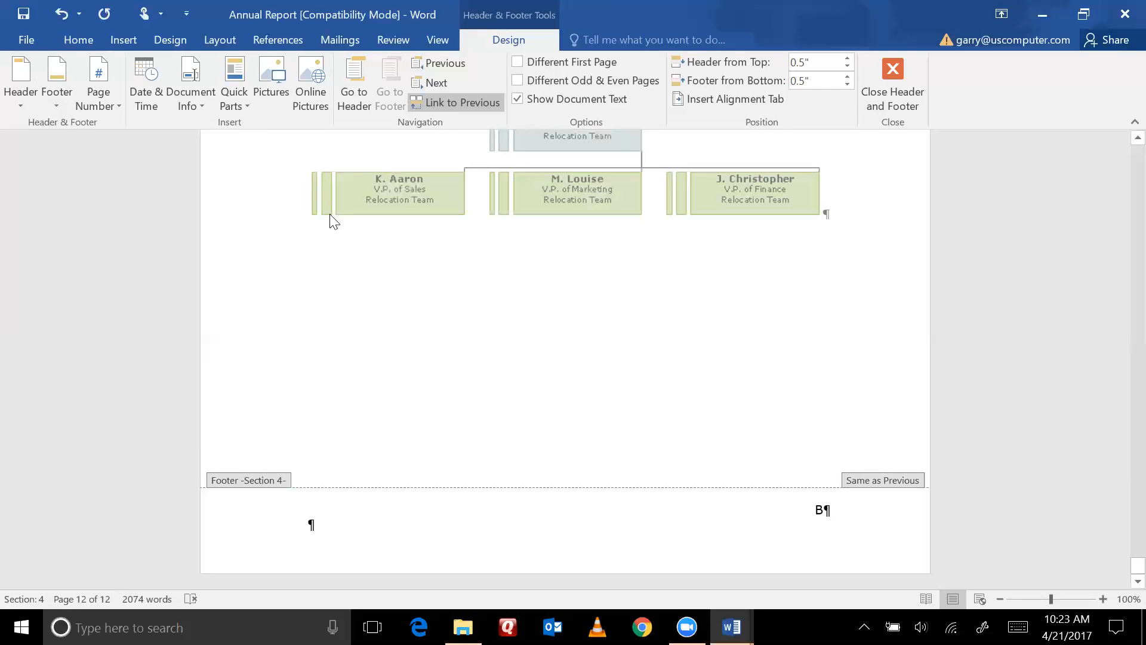
- Toggle the formatting marks off and back on, and examine the status bar's customization options for the Section indicator
left_click(84, 38)
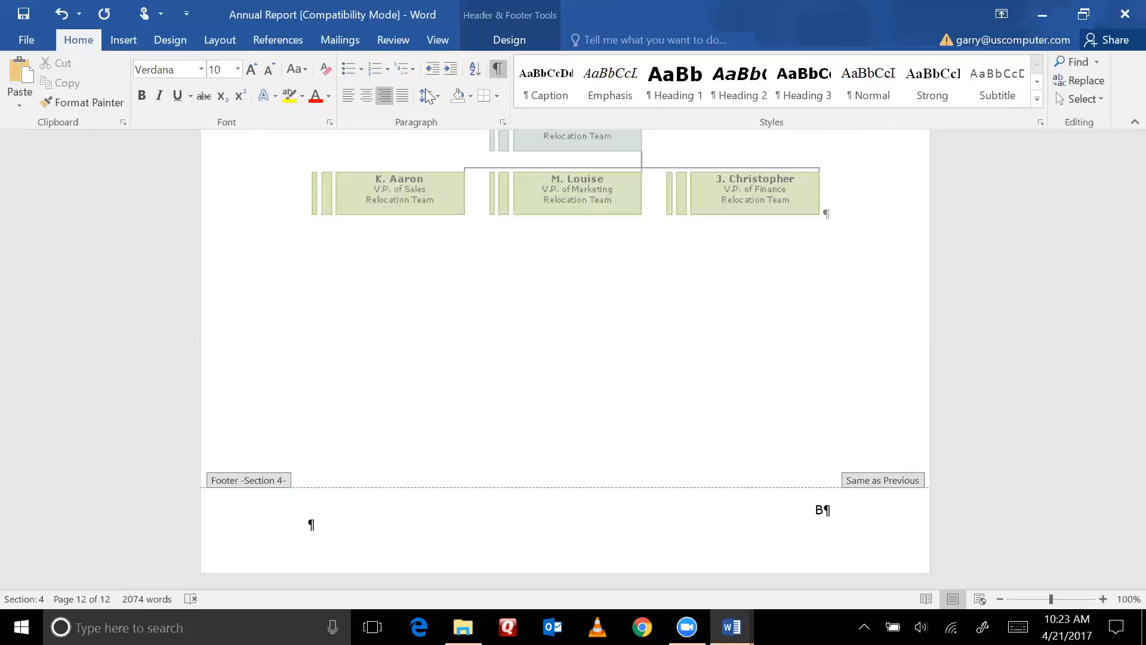
left_click(498, 70)
left_click(498, 70)
right_click(240, 599)
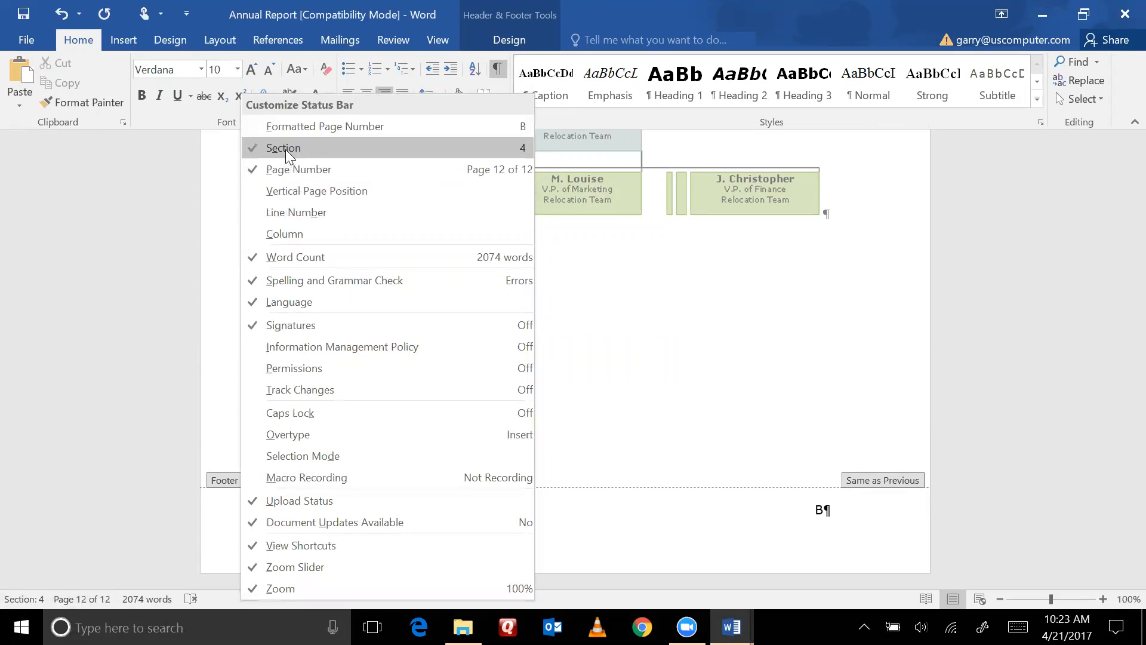
left_click(159, 339)
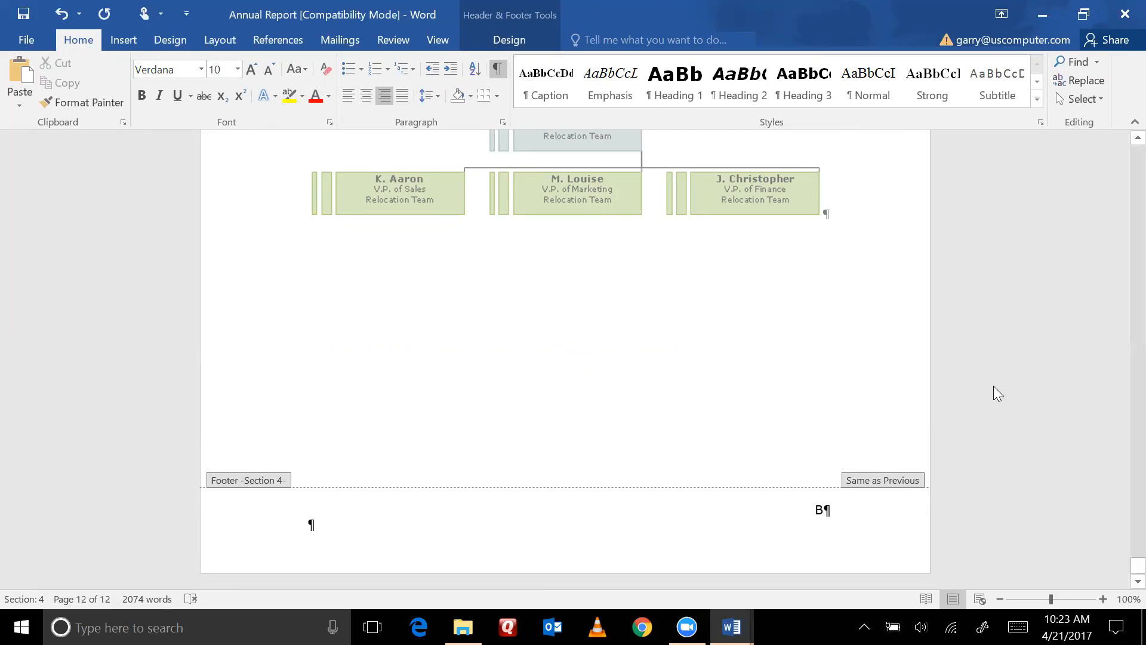
- Insert the built-in Grid cover page at the beginning of the annual report
left_click_drag(1121, 567, 1118, 147)
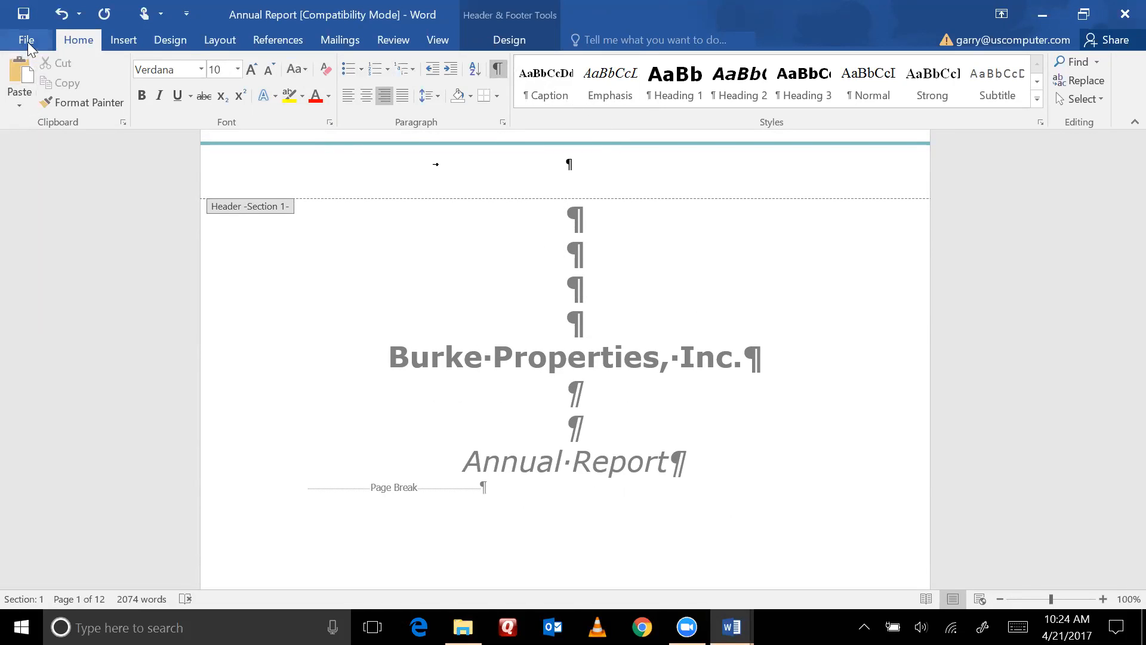
left_click(122, 41)
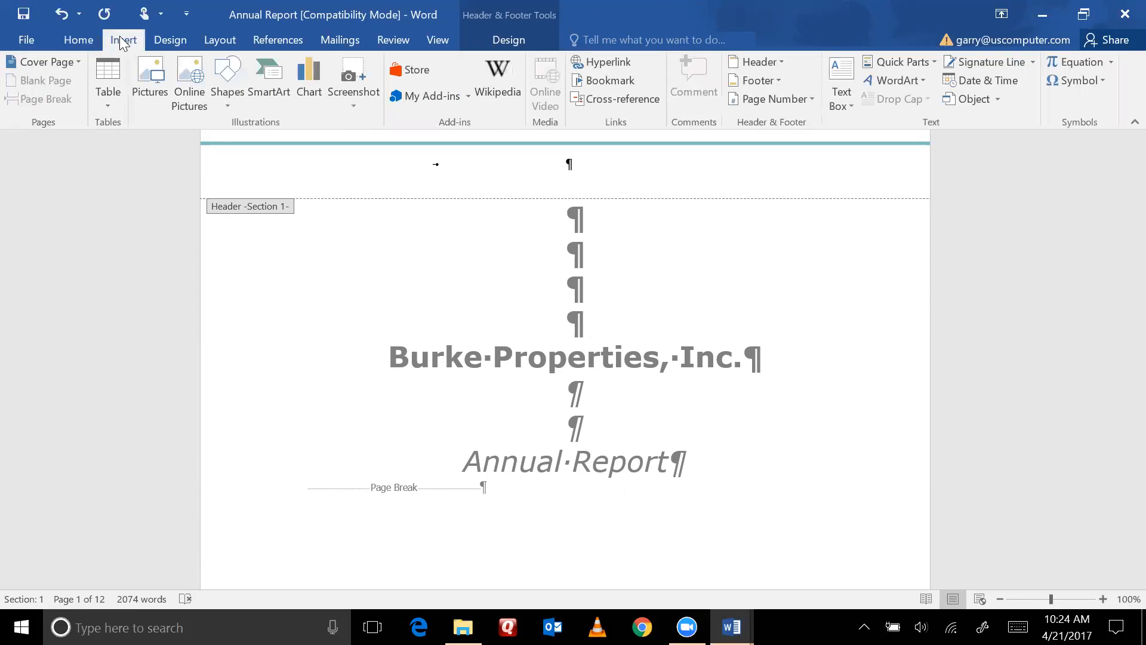
left_click(38, 62)
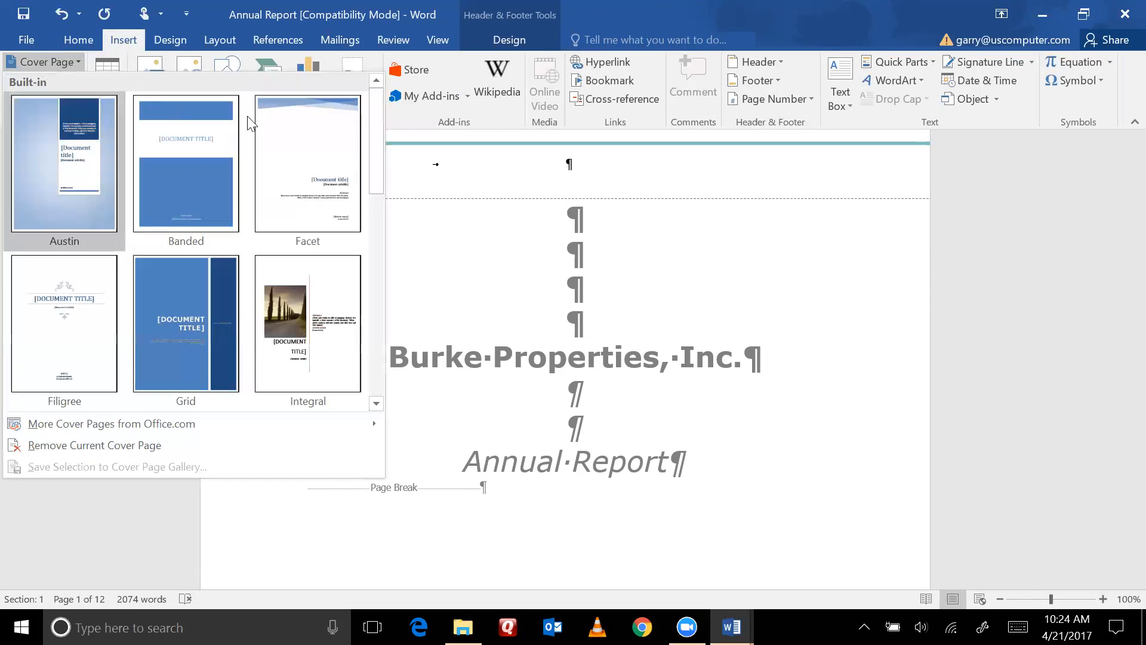
left_click_drag(376, 125, 383, 191)
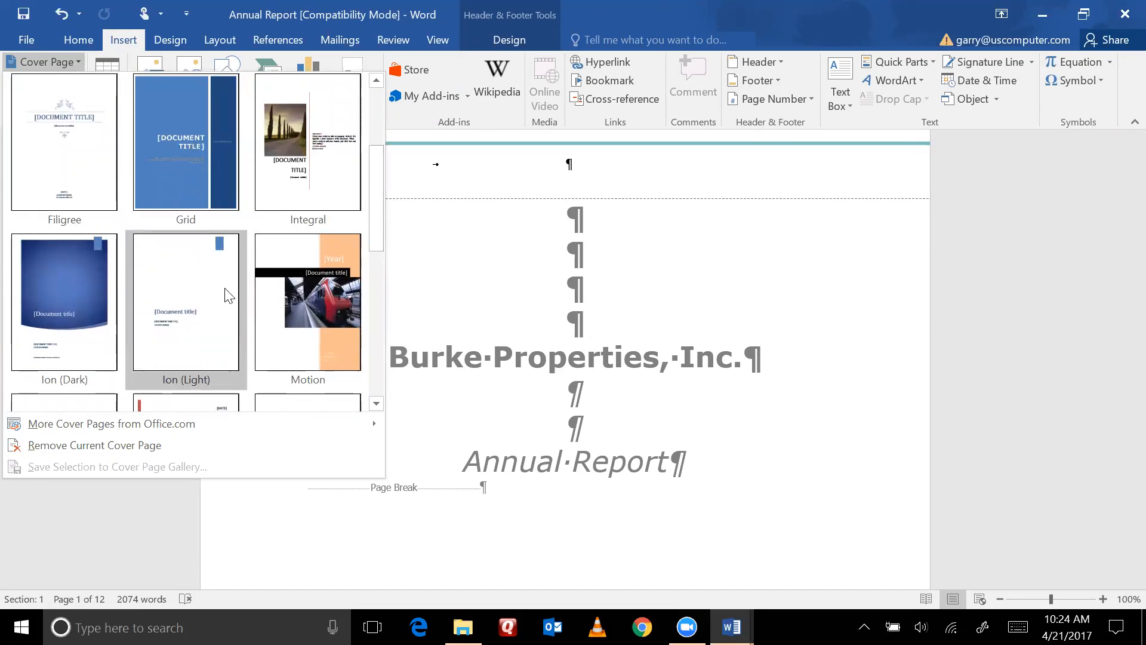
left_click(165, 181)
mouse_move(1119, 160)
left_mouse_down()
mouse_move(1119, 177)
mouse_move(1118, 162)
left_mouse_up()
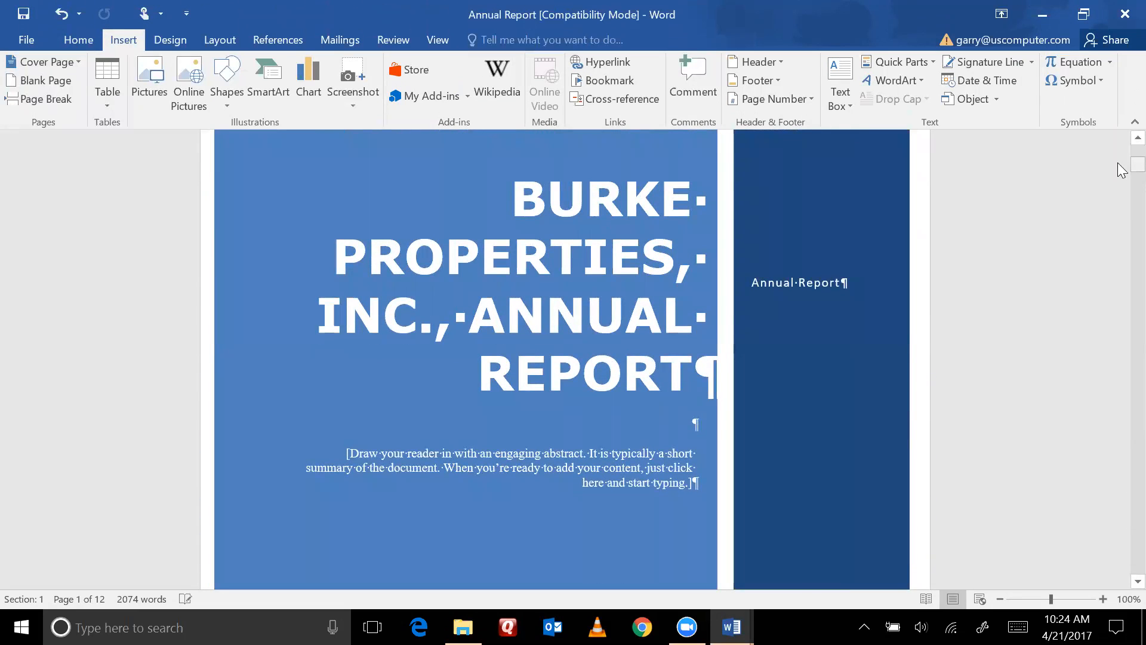